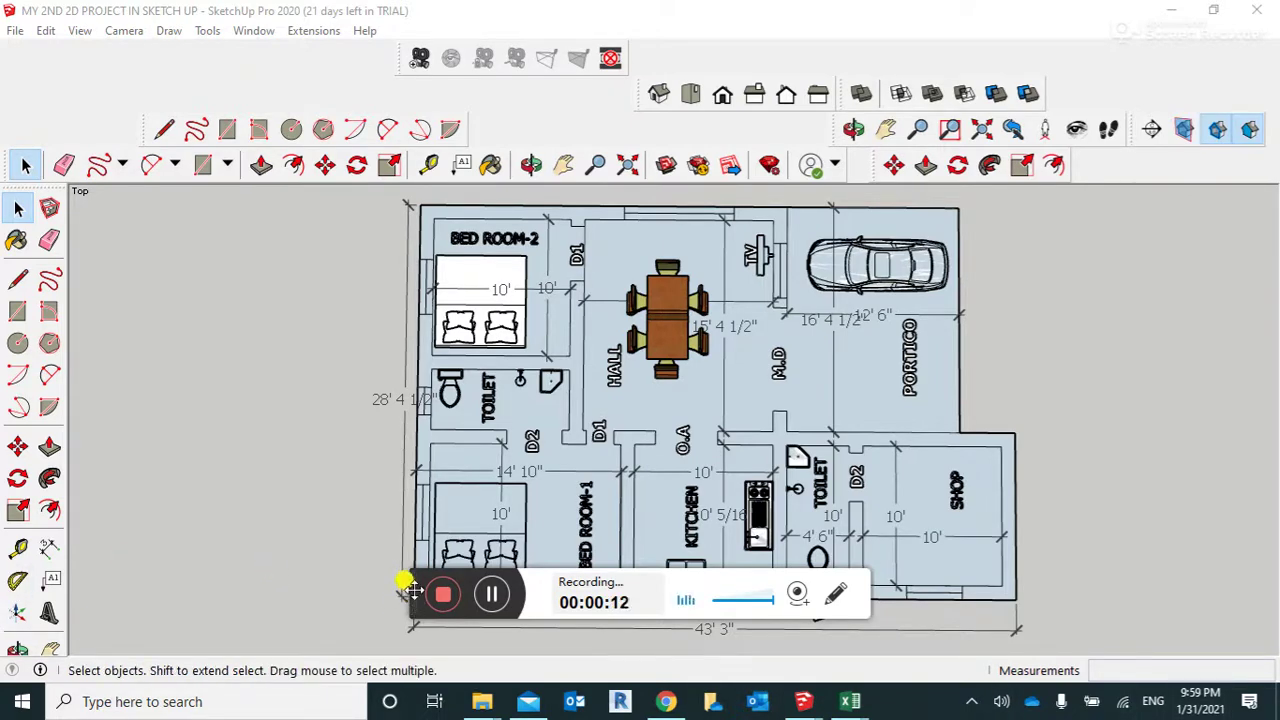
pyautogui.moveTo(410, 583); pyautogui.dragTo(7, 670)
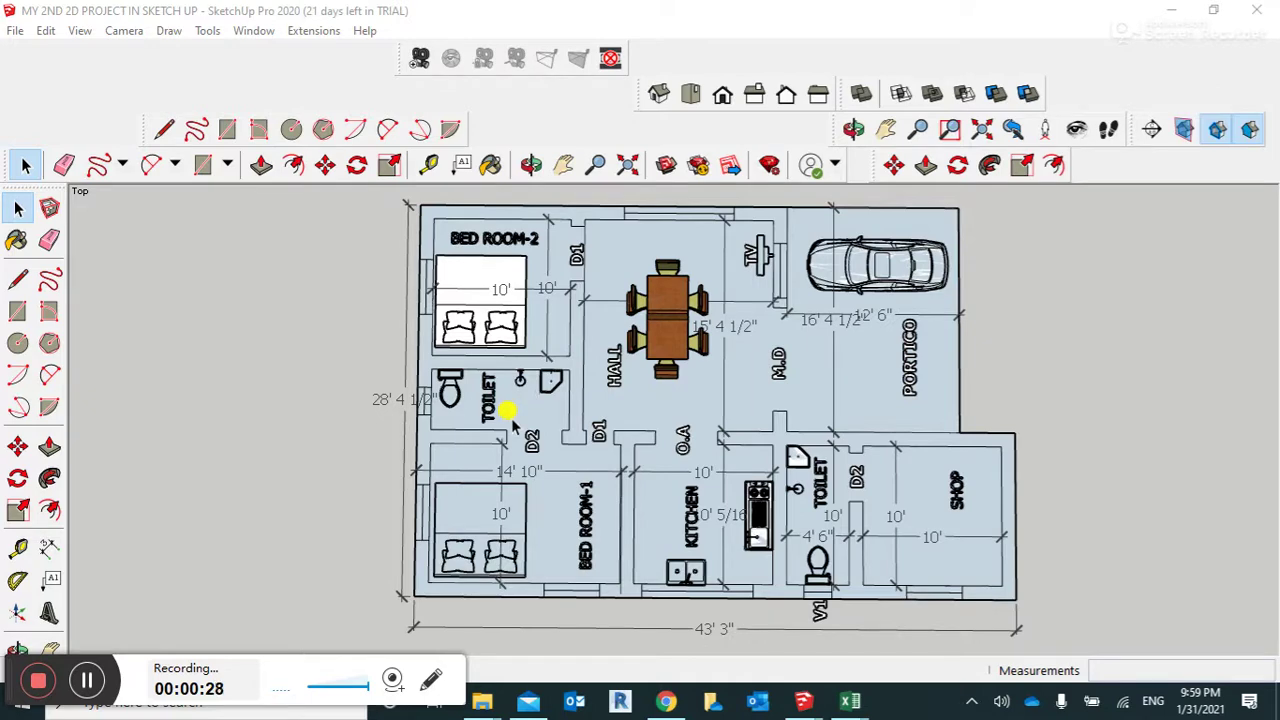
pyautogui.scroll(1, 612, 440)
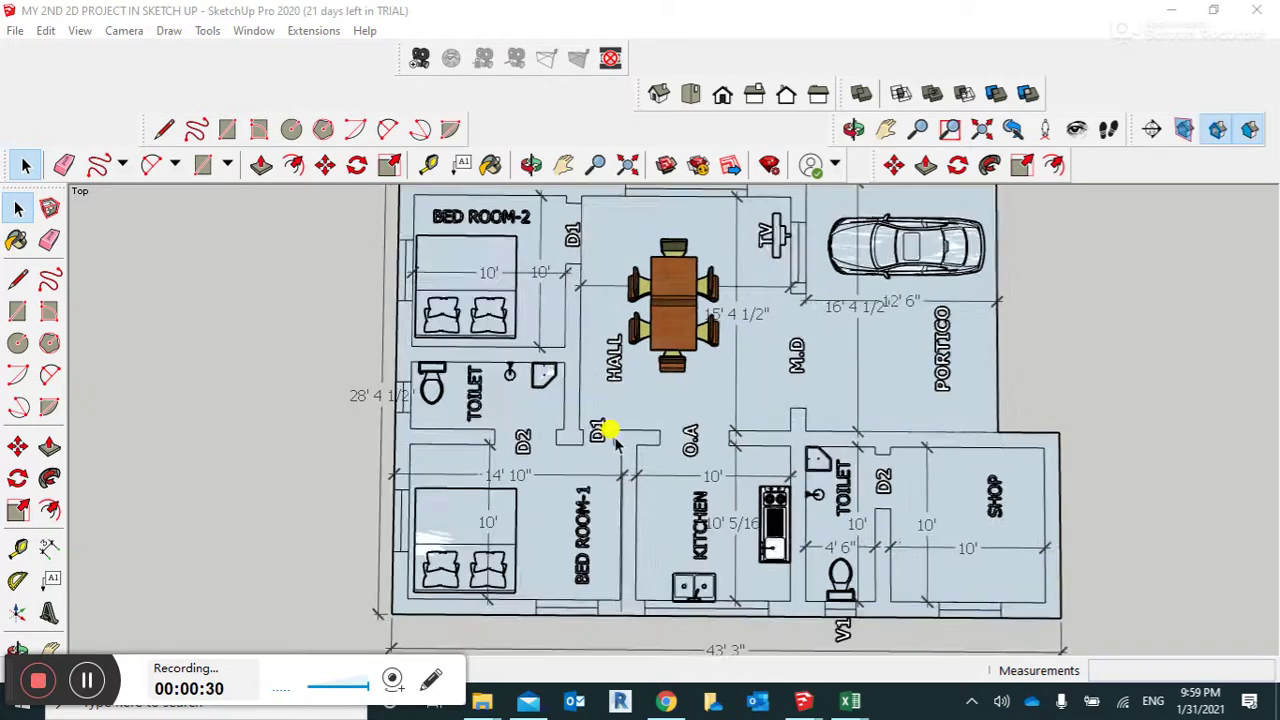
pyautogui.scroll(-1, 615, 443)
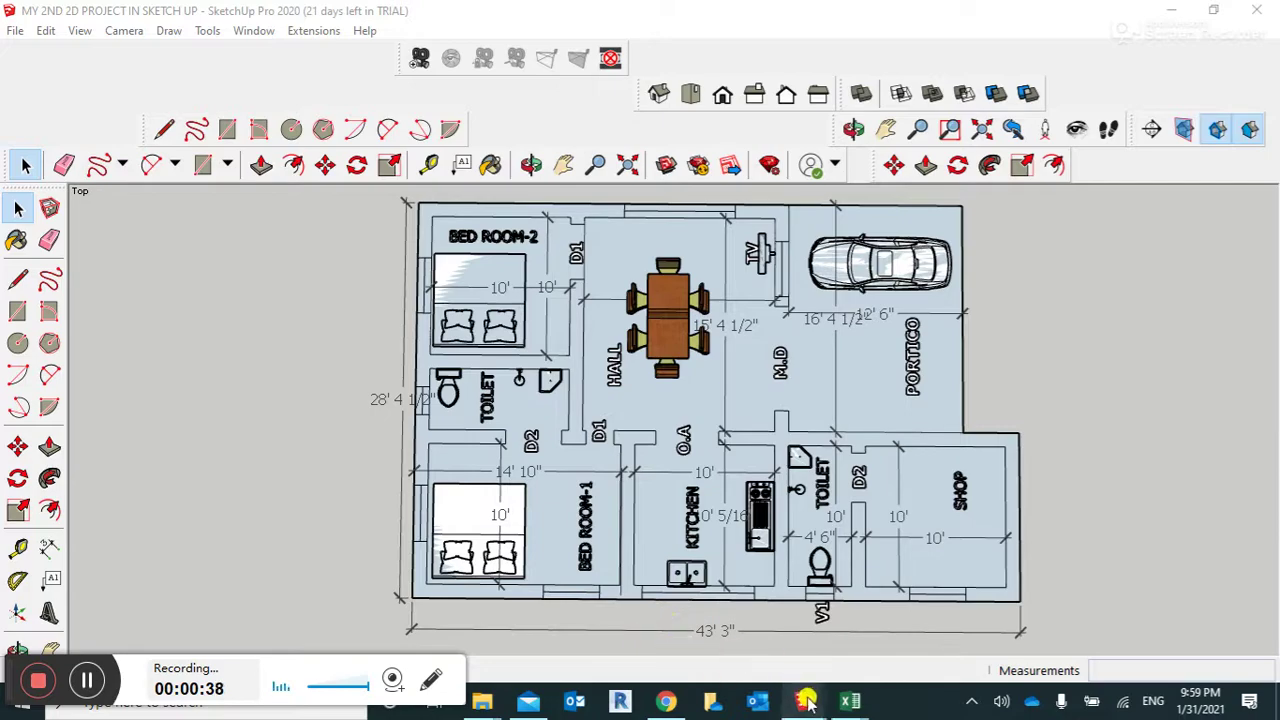
# Switch to the 3D house project window to view the finished model, and return to the 2D floor plan.
pyautogui.moveTo(805, 703)
pyautogui.click(894, 614)
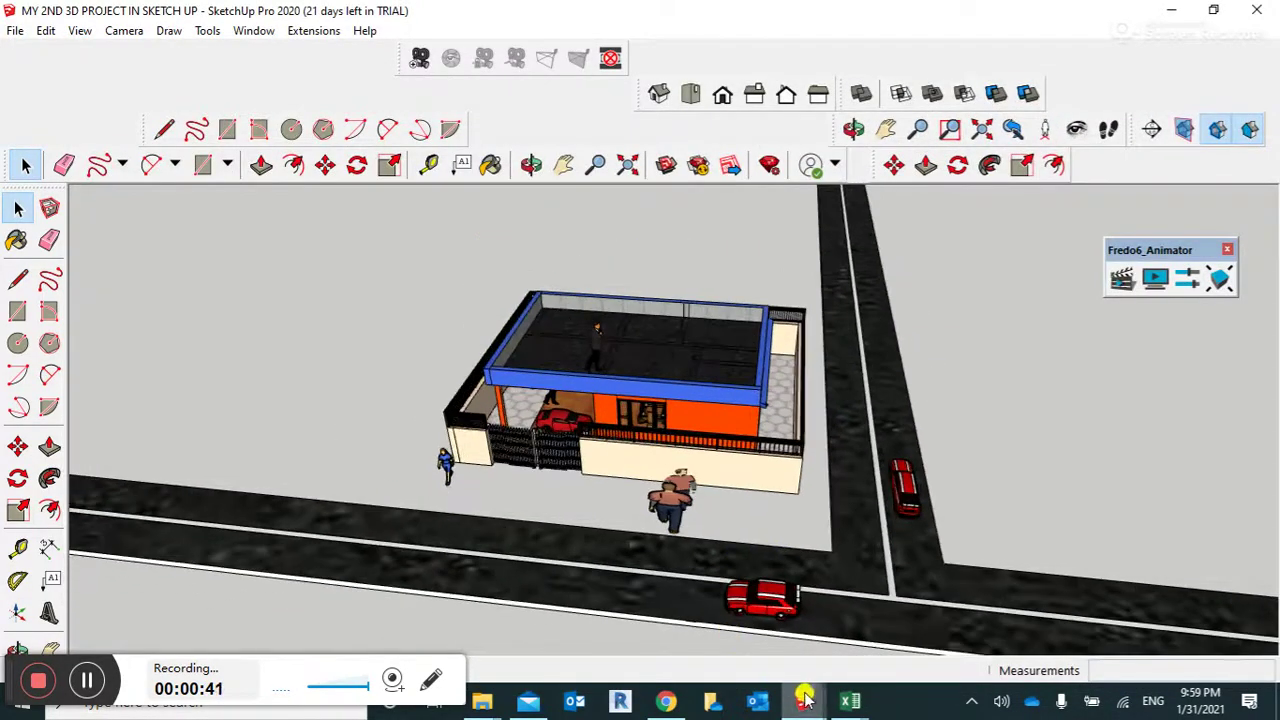
pyautogui.moveTo(805, 703)
pyautogui.click(737, 626)
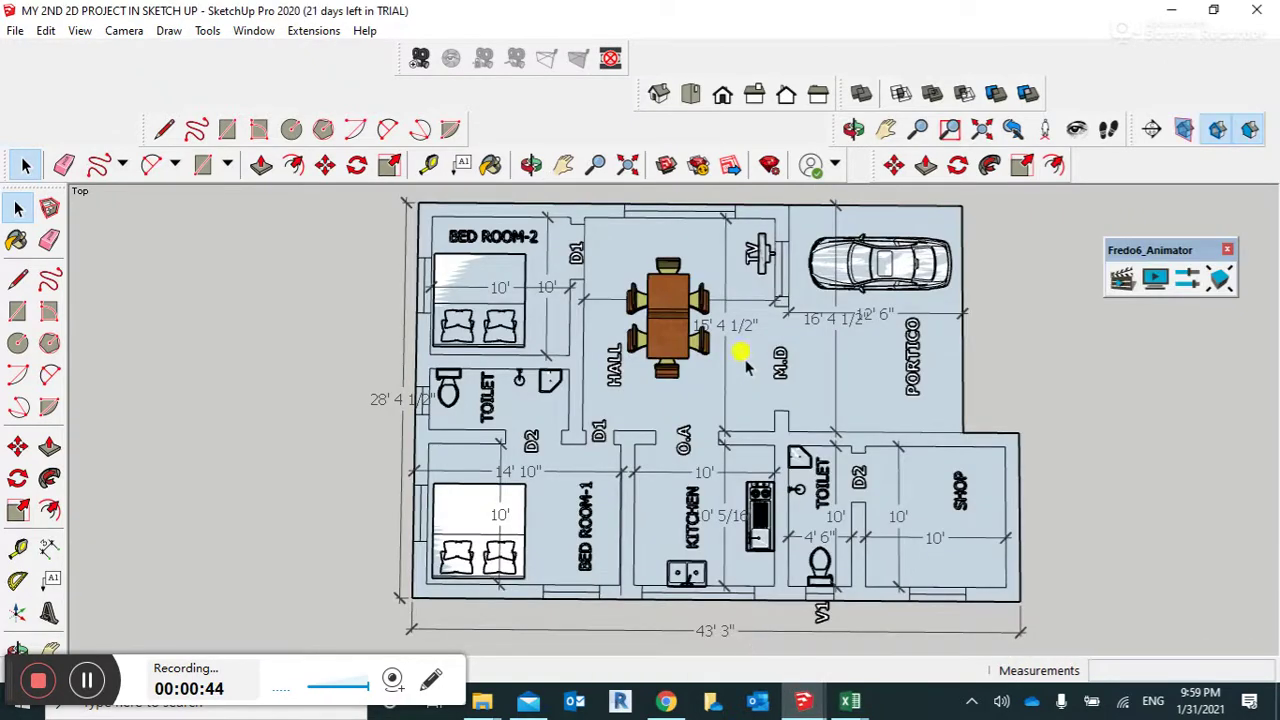
# Examine the floor plan's overall outer dimensions and the portico with its parked car.
pyautogui.scroll(-1, 912, 482)
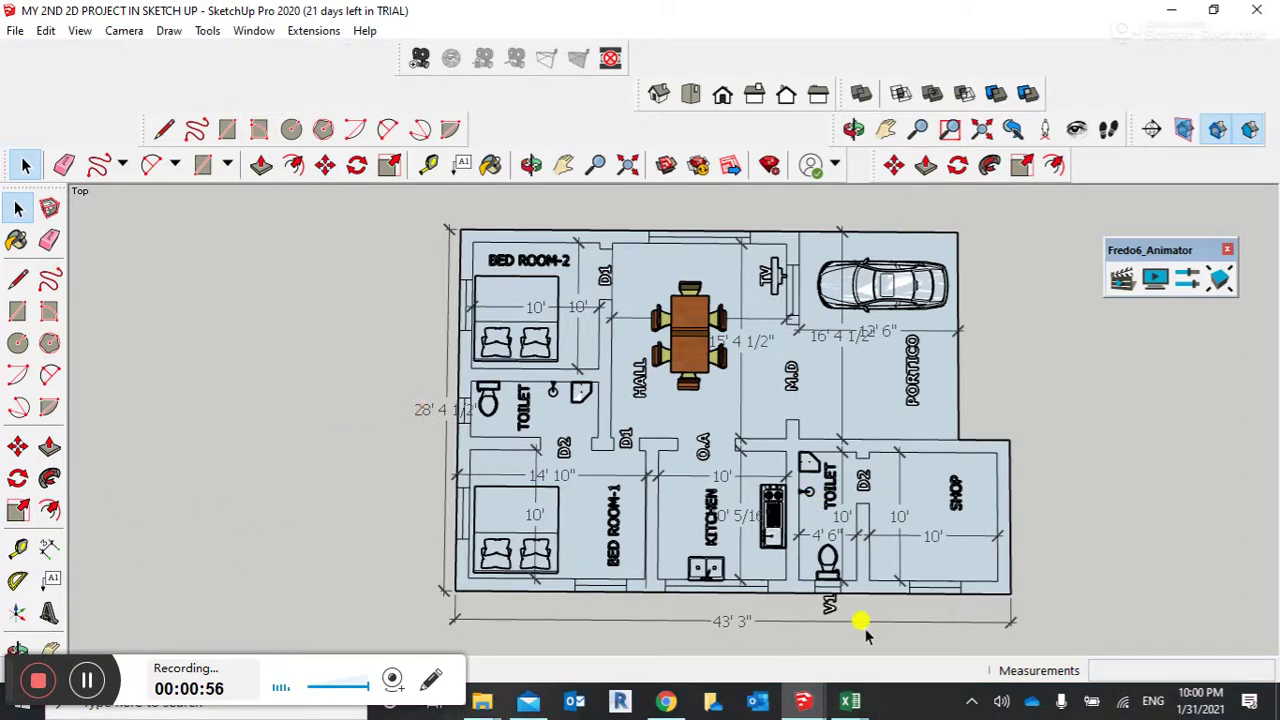
pyautogui.scroll(2, 829, 600)
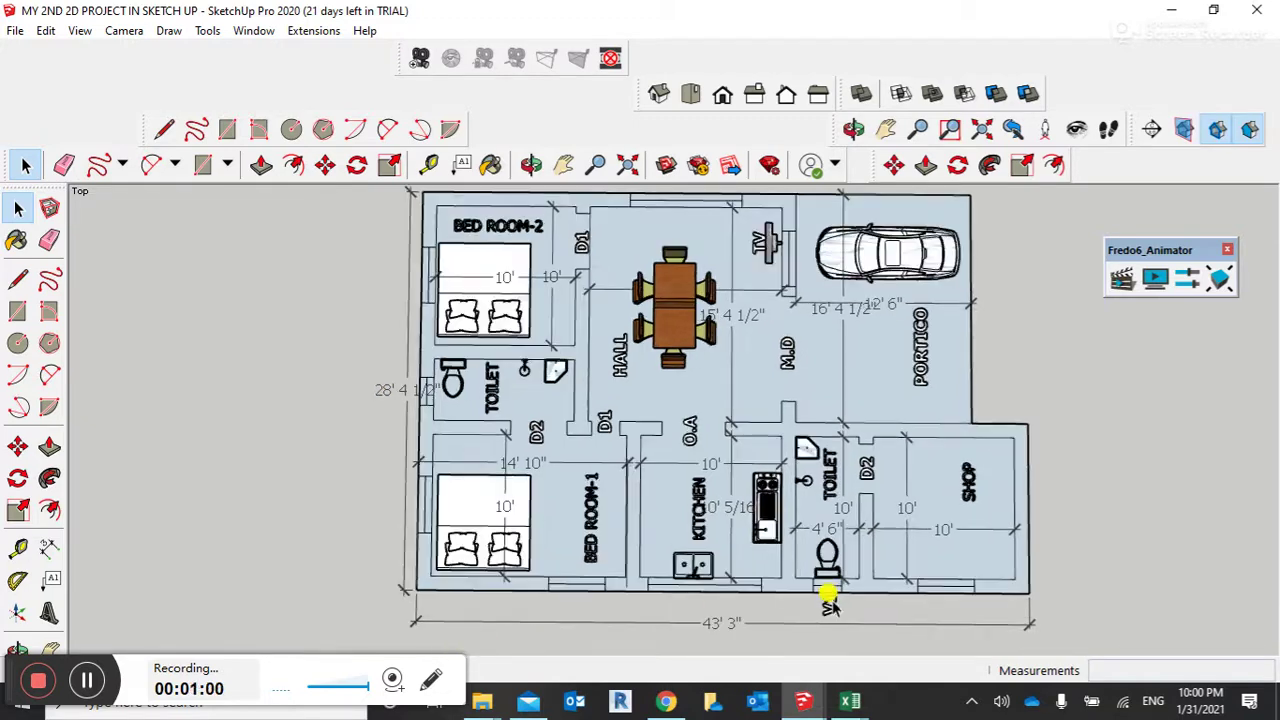
pyautogui.scroll(-2, 829, 600)
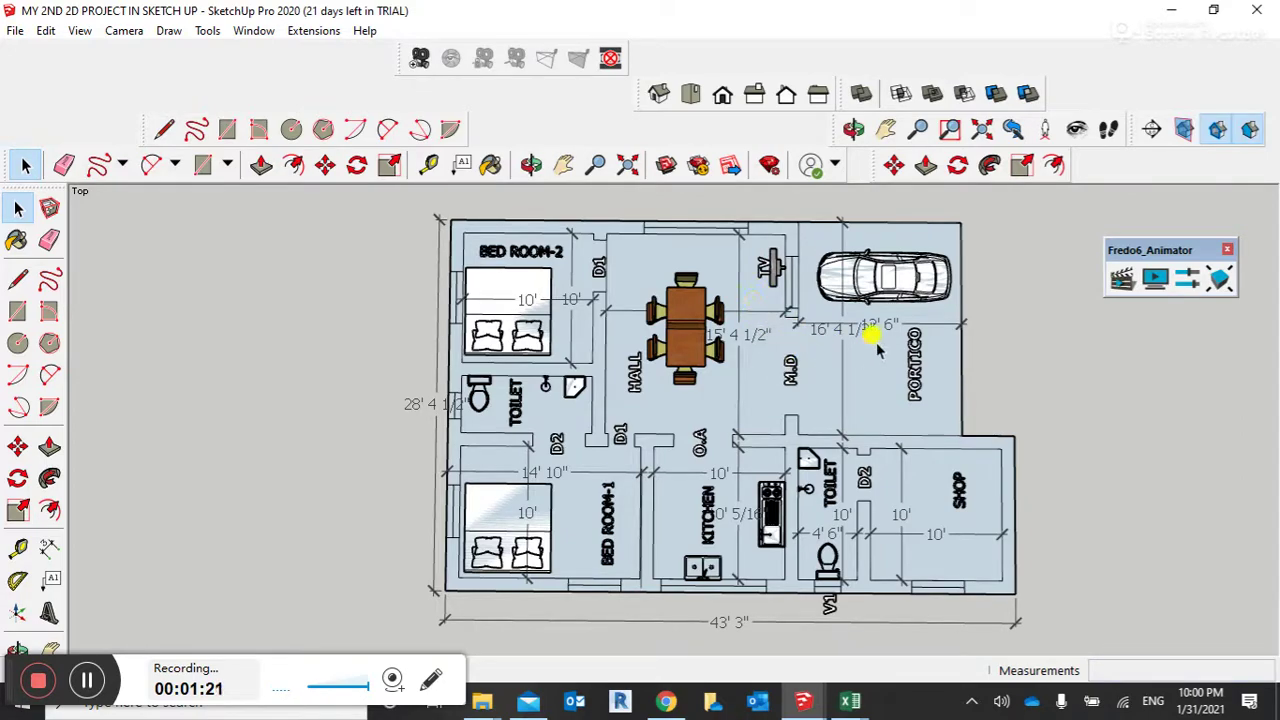
pyautogui.scroll(3, 878, 348)
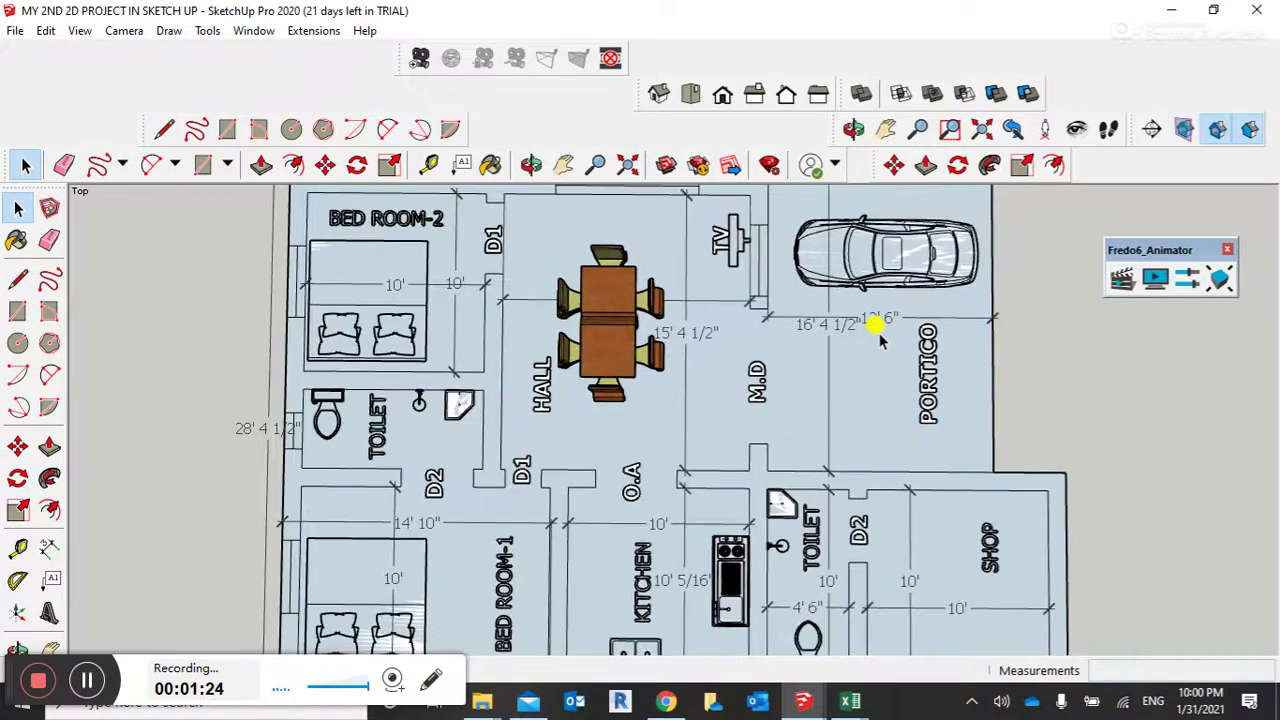
pyautogui.scroll(-3, 894, 214)
pyautogui.scroll(4, 896, 216)
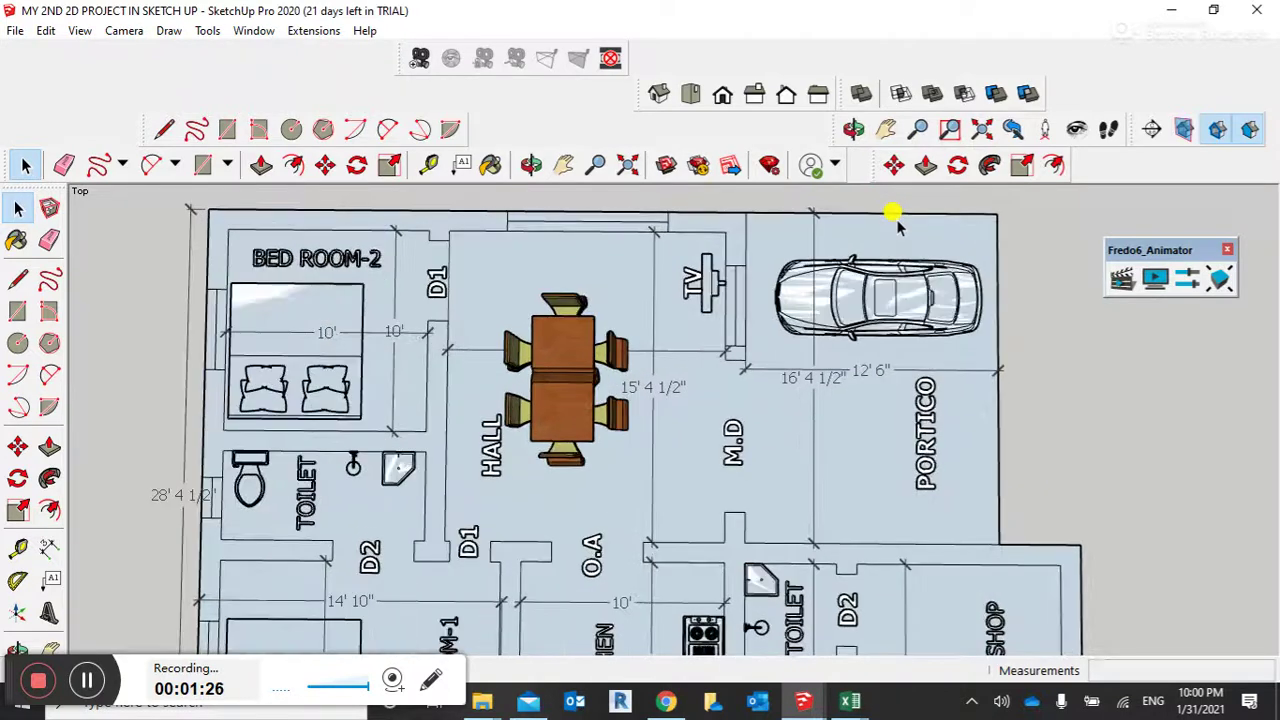
pyautogui.scroll(1, 878, 364)
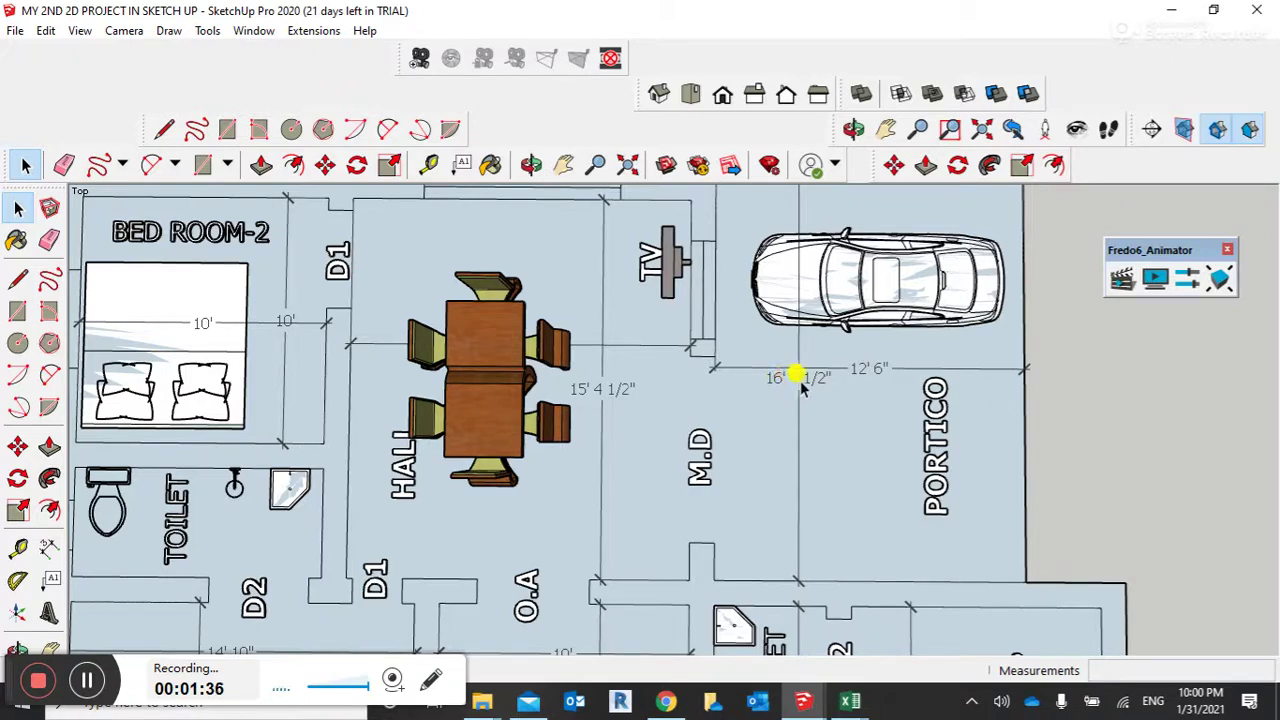
# Examine the portico dimensions, the main door opening marked M.D and the hall with its TV.
pyautogui.scroll(-4, 805, 397)
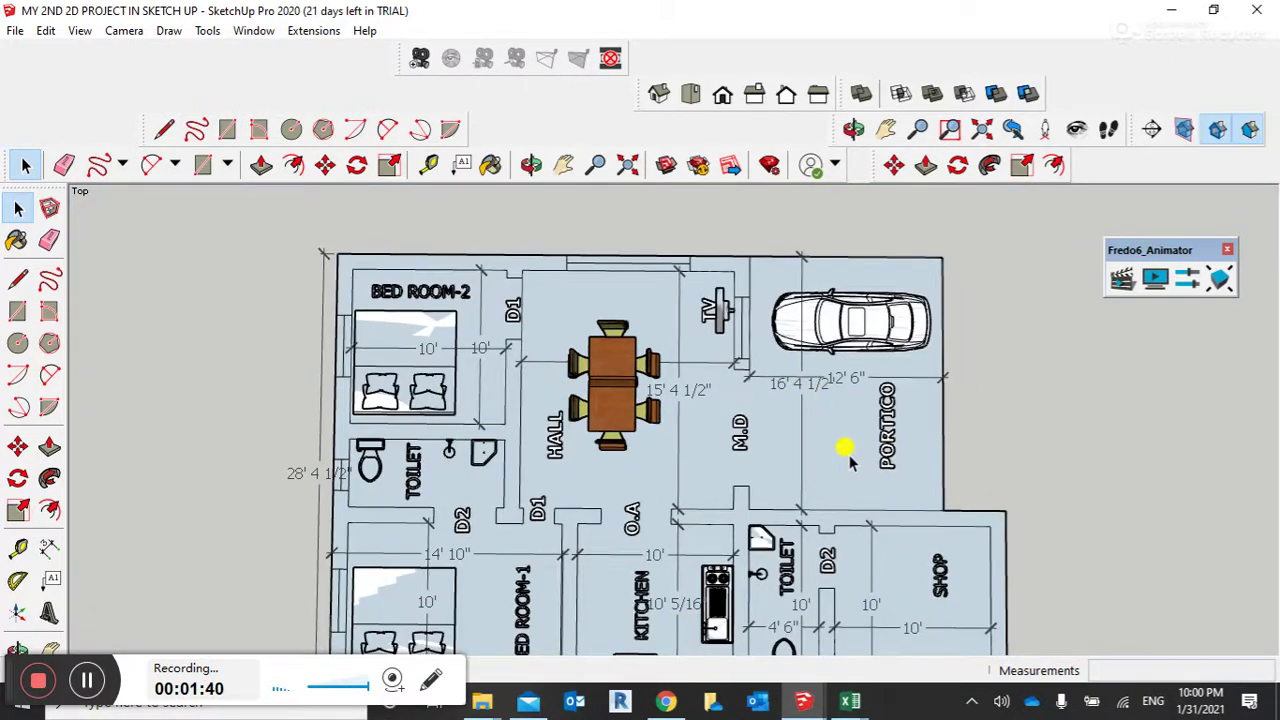
pyautogui.scroll(1, 740, 488)
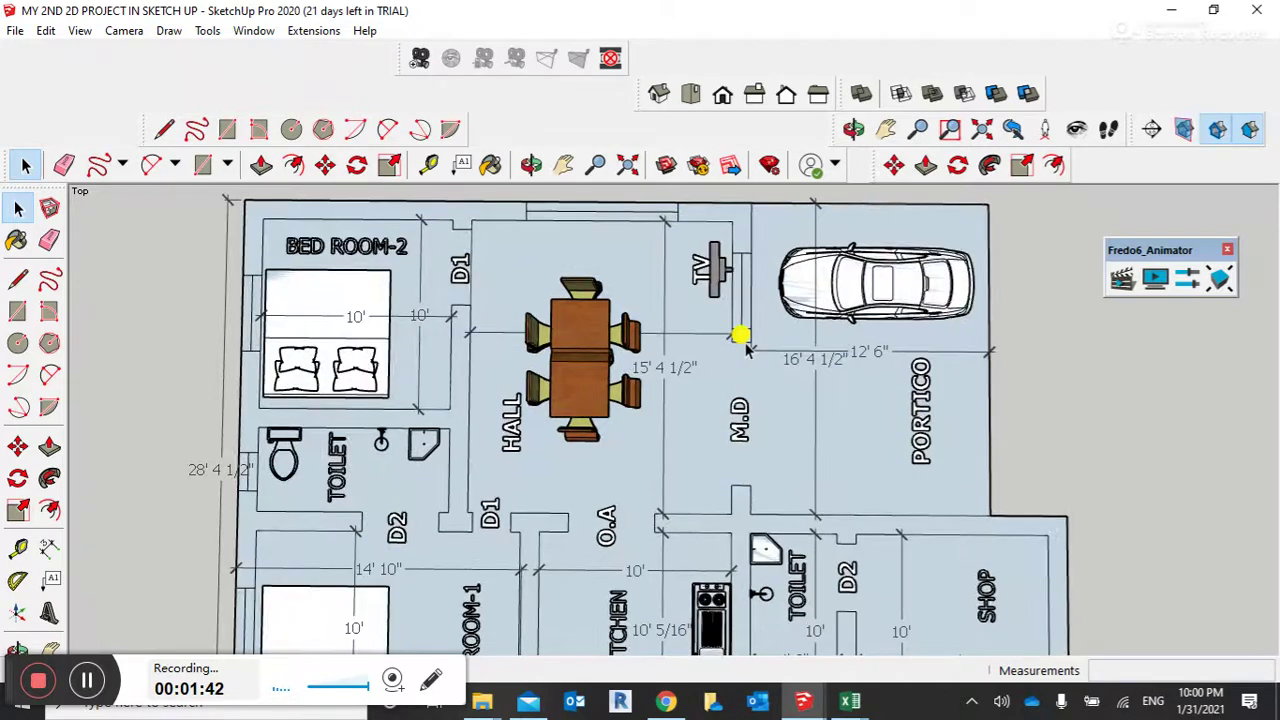
pyautogui.scroll(-2, 702, 312)
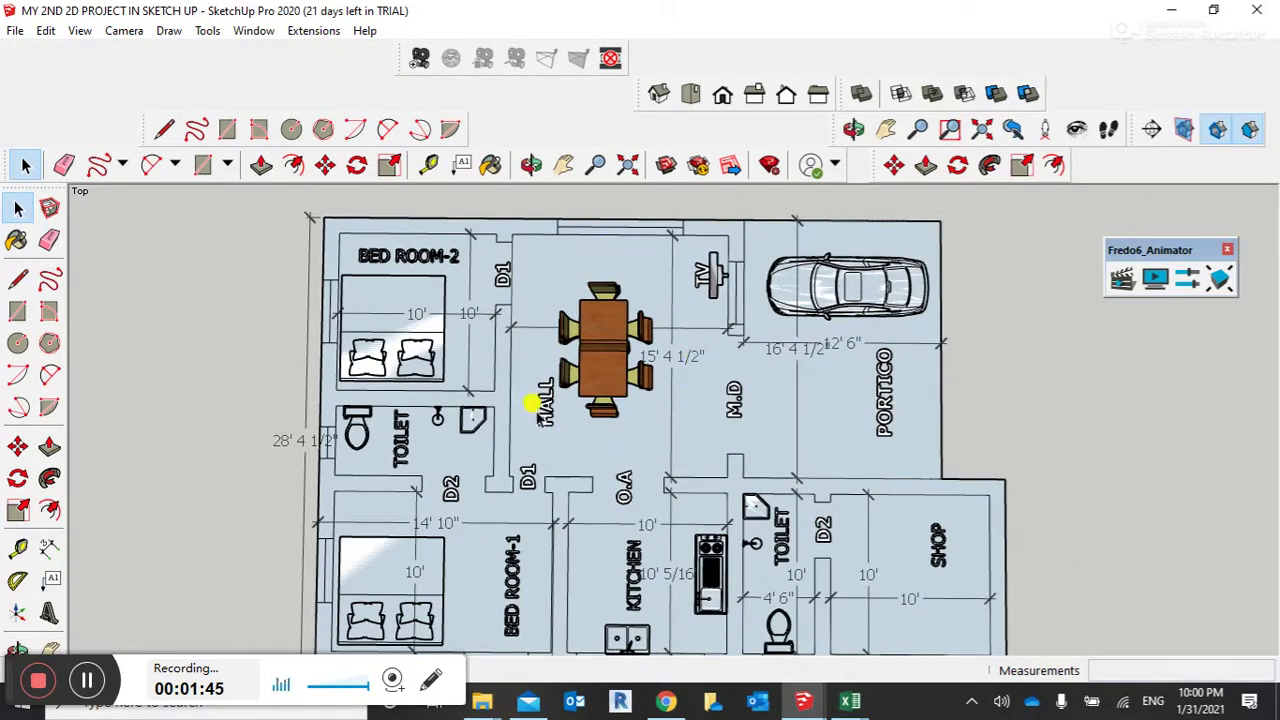
pyautogui.scroll(1, 709, 275)
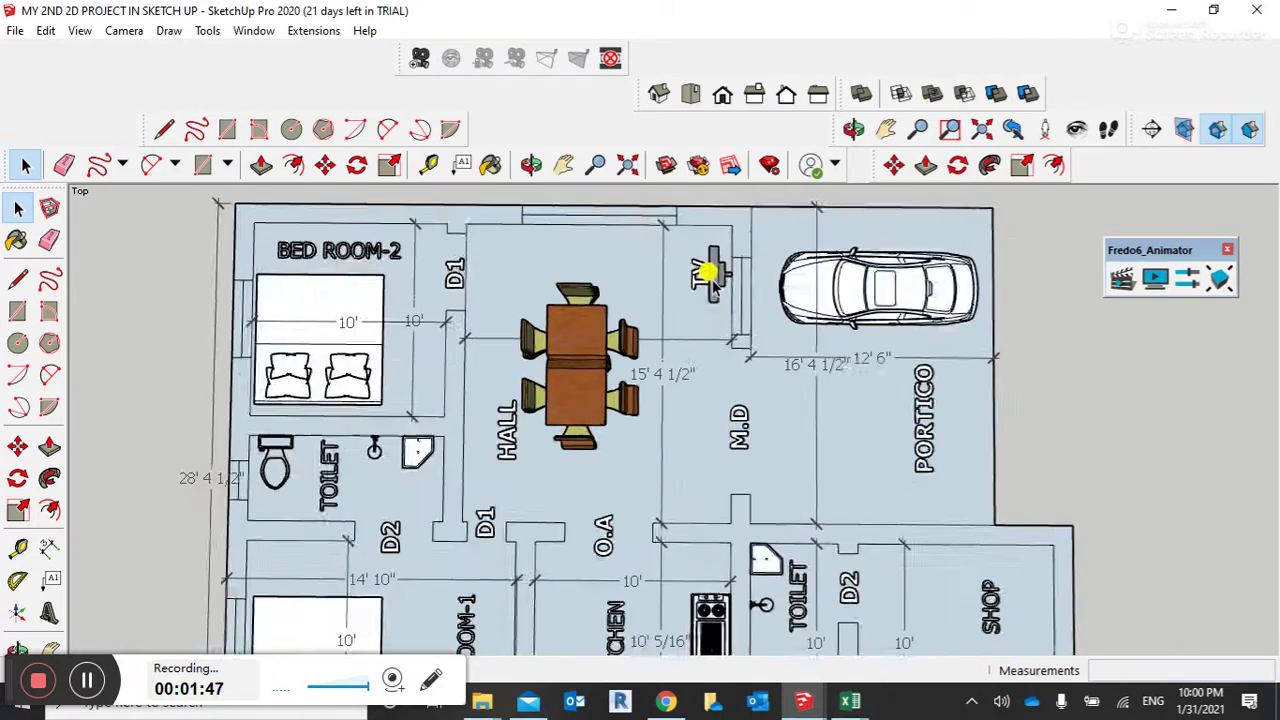
pyautogui.scroll(1, 709, 272)
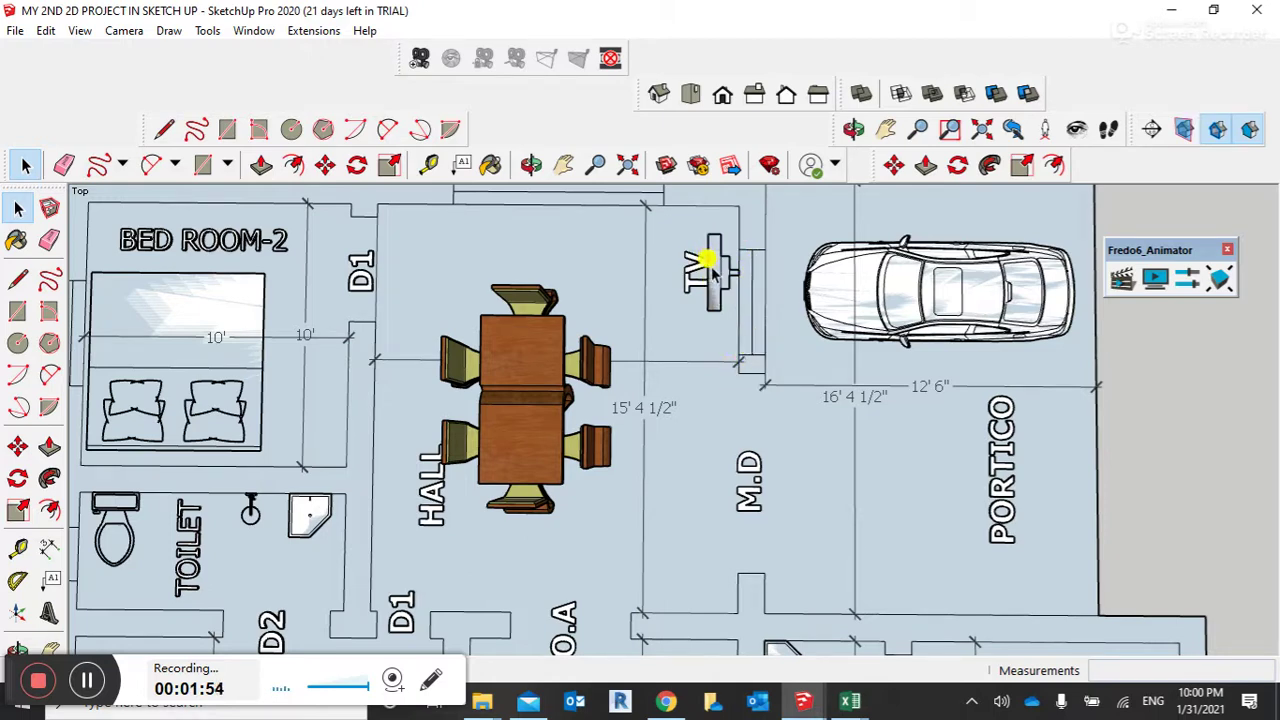
pyautogui.scroll(-3, 712, 278)
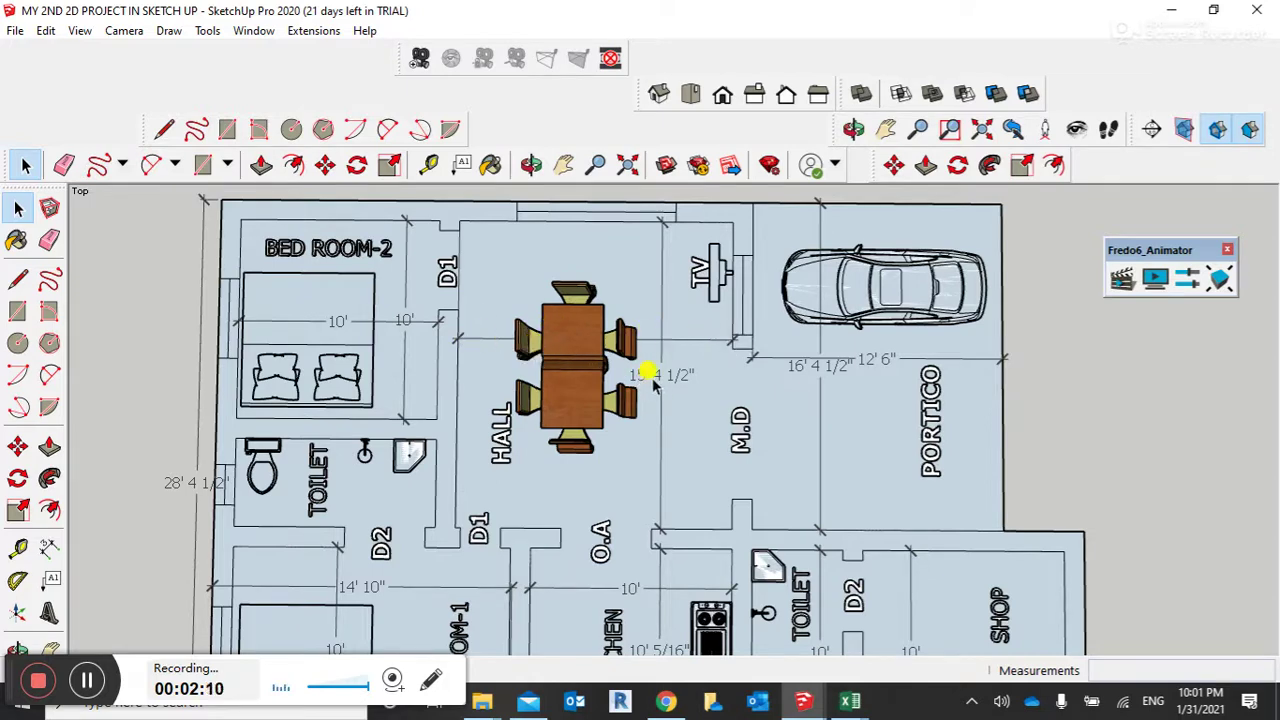
# Examine the layout and dimensions of BED ROOM-2 and its D1 door opening off the hall.
pyautogui.scroll(-2, 668, 388)
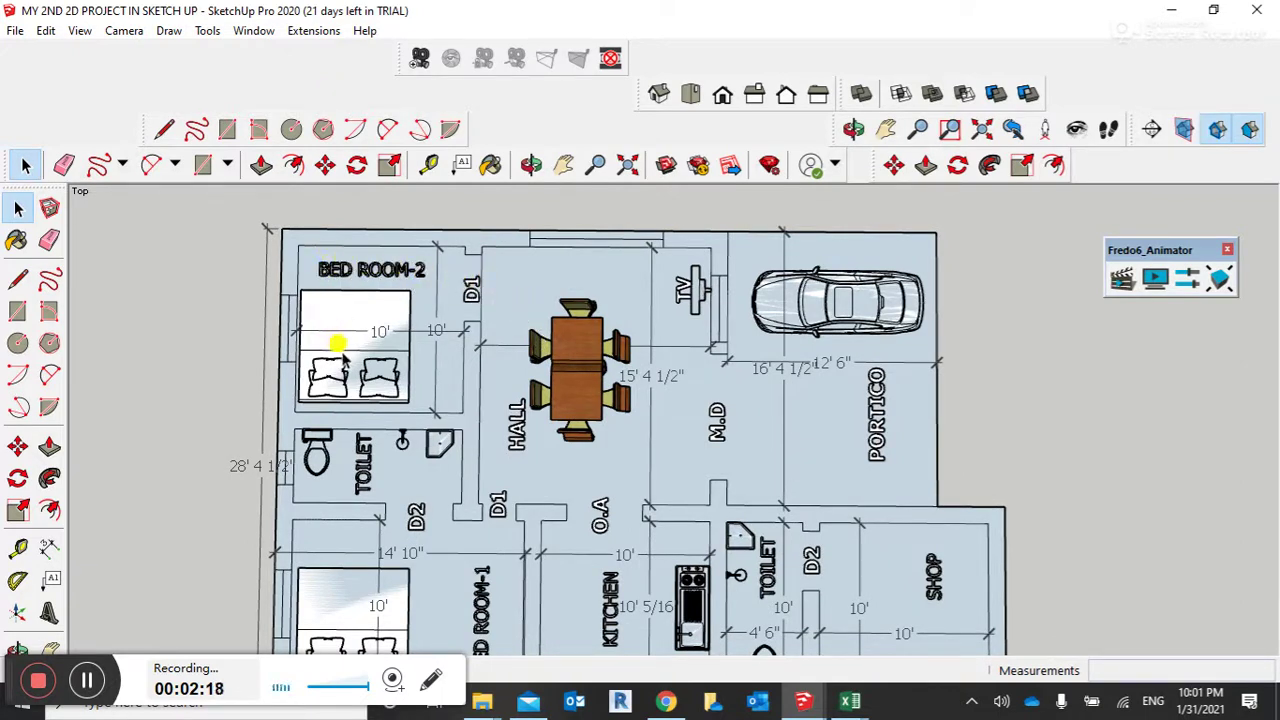
pyautogui.scroll(1, 436, 345)
pyautogui.scroll(2, 436, 345)
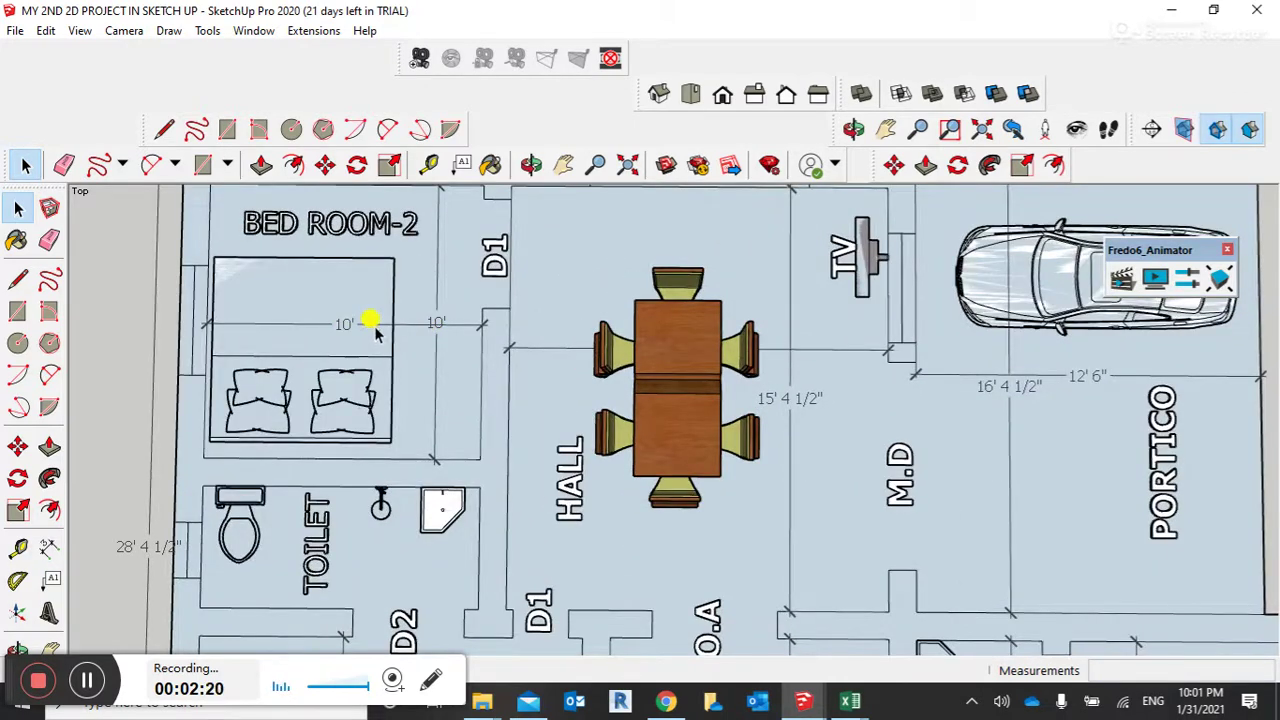
pyautogui.scroll(-1, 432, 330)
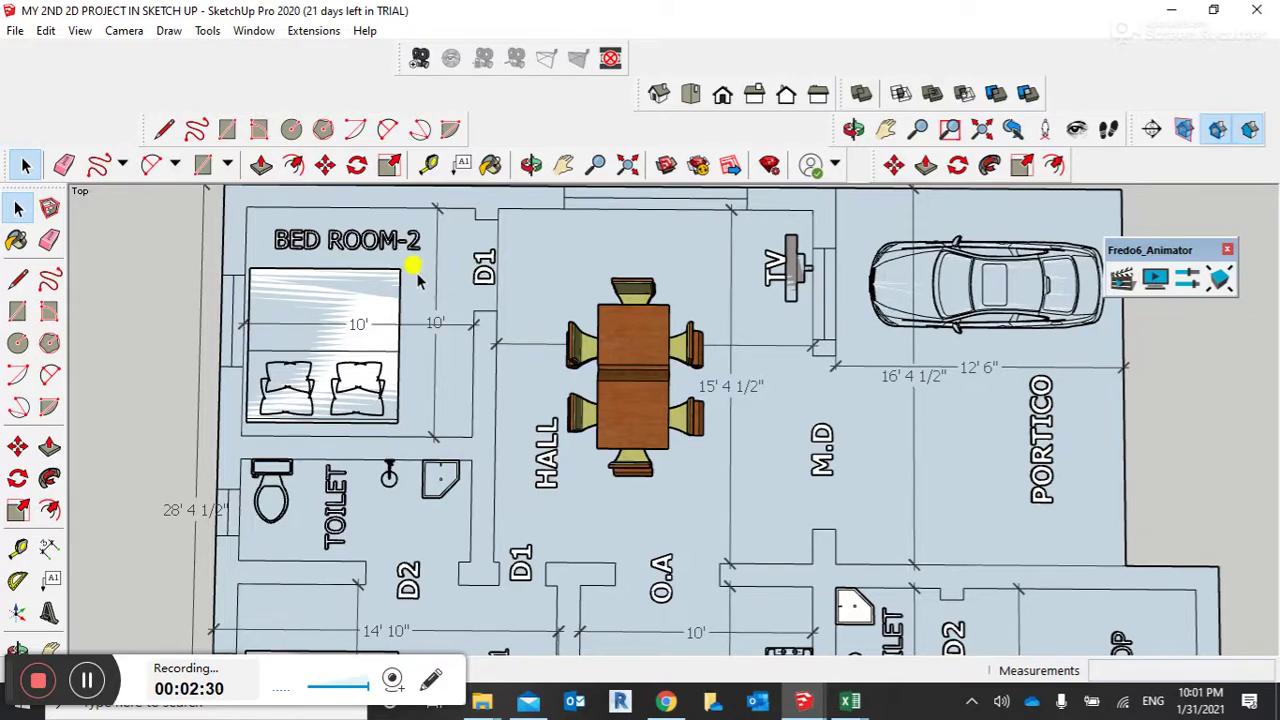
pyautogui.scroll(-3, 410, 275)
pyautogui.scroll(2, 572, 356)
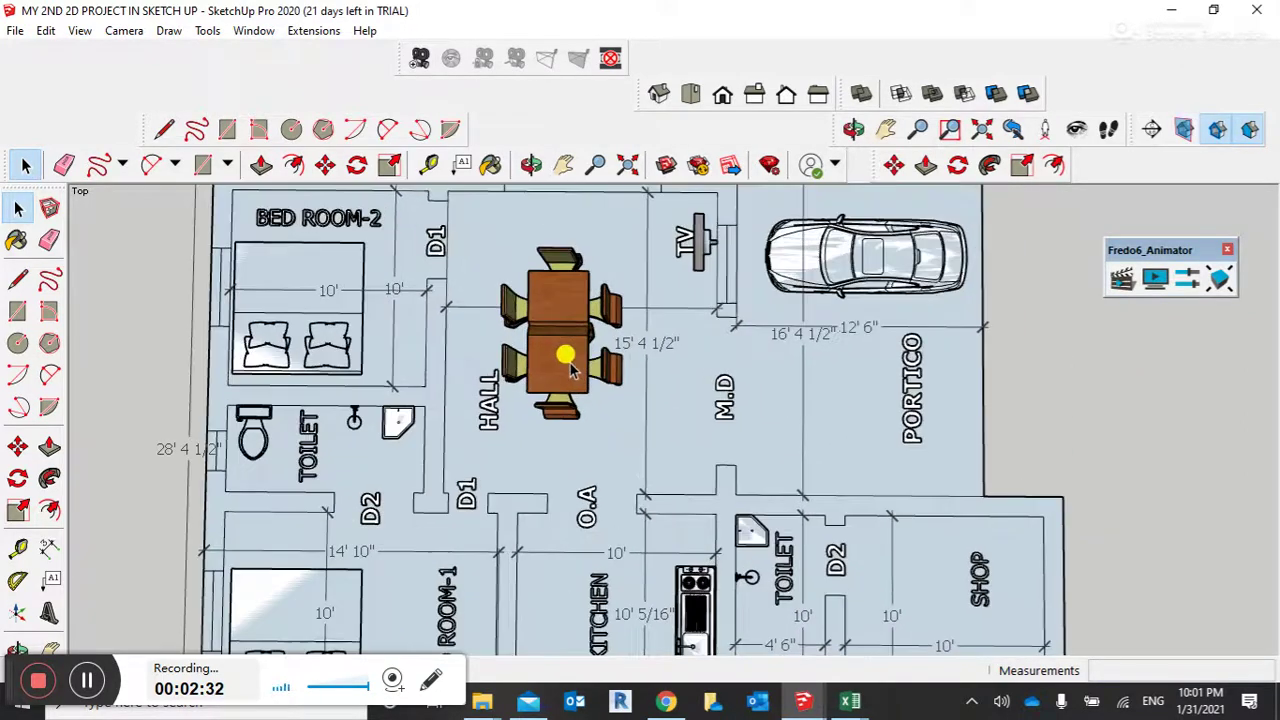
pyautogui.scroll(-2, 567, 368)
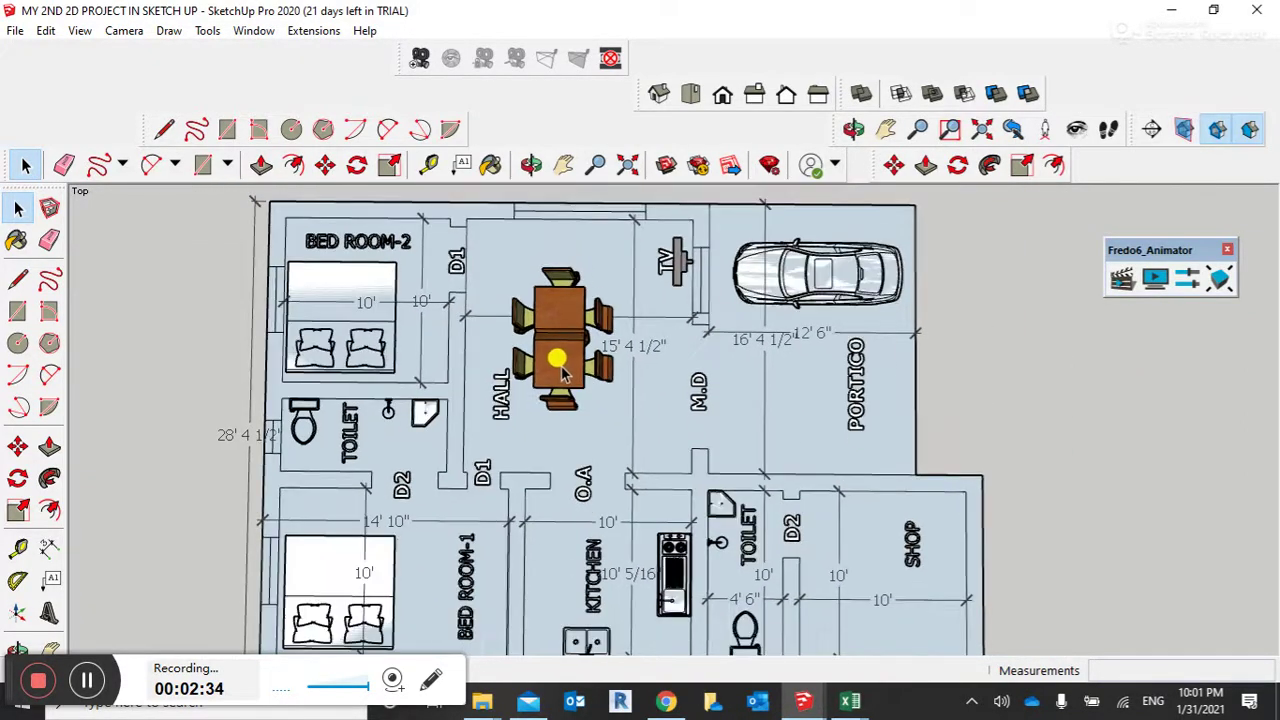
# Examine BED ROOM-1 with its D1 door opening and the attached toilet reached through opening D2.
pyautogui.scroll(3, 486, 480)
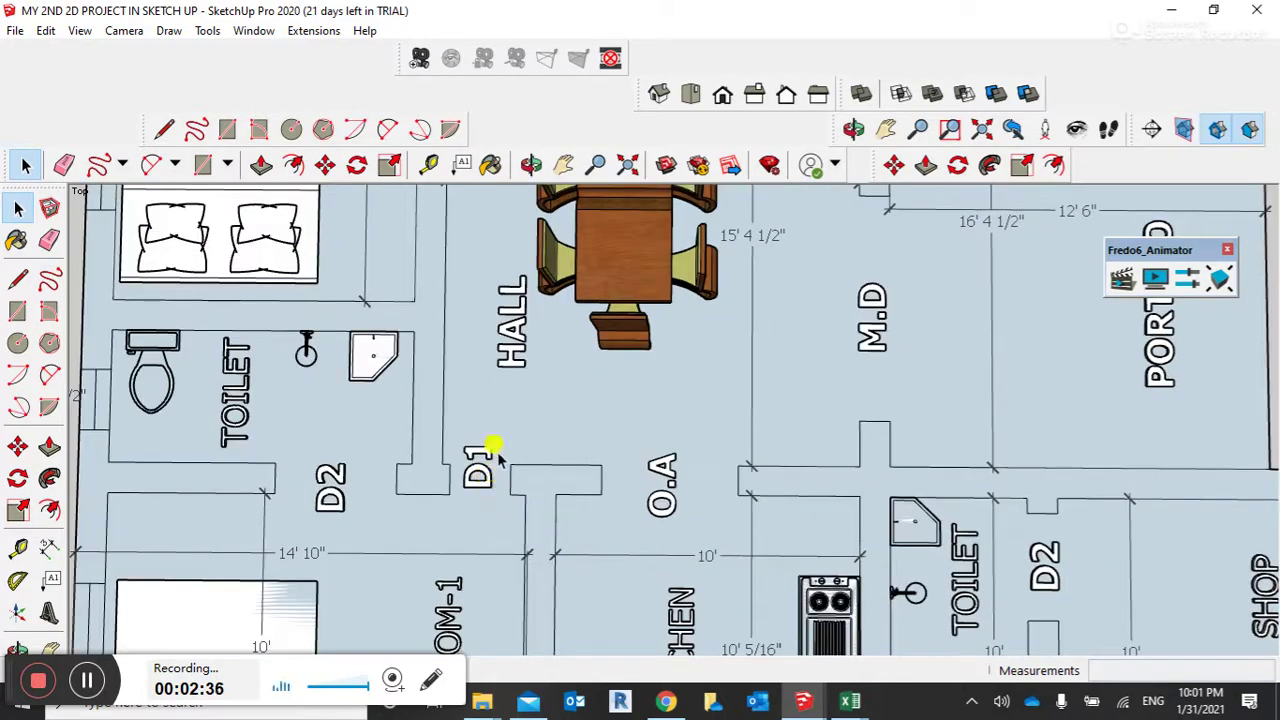
pyautogui.scroll(-3, 490, 486)
pyautogui.scroll(-2, 490, 483)
pyautogui.scroll(4, 466, 578)
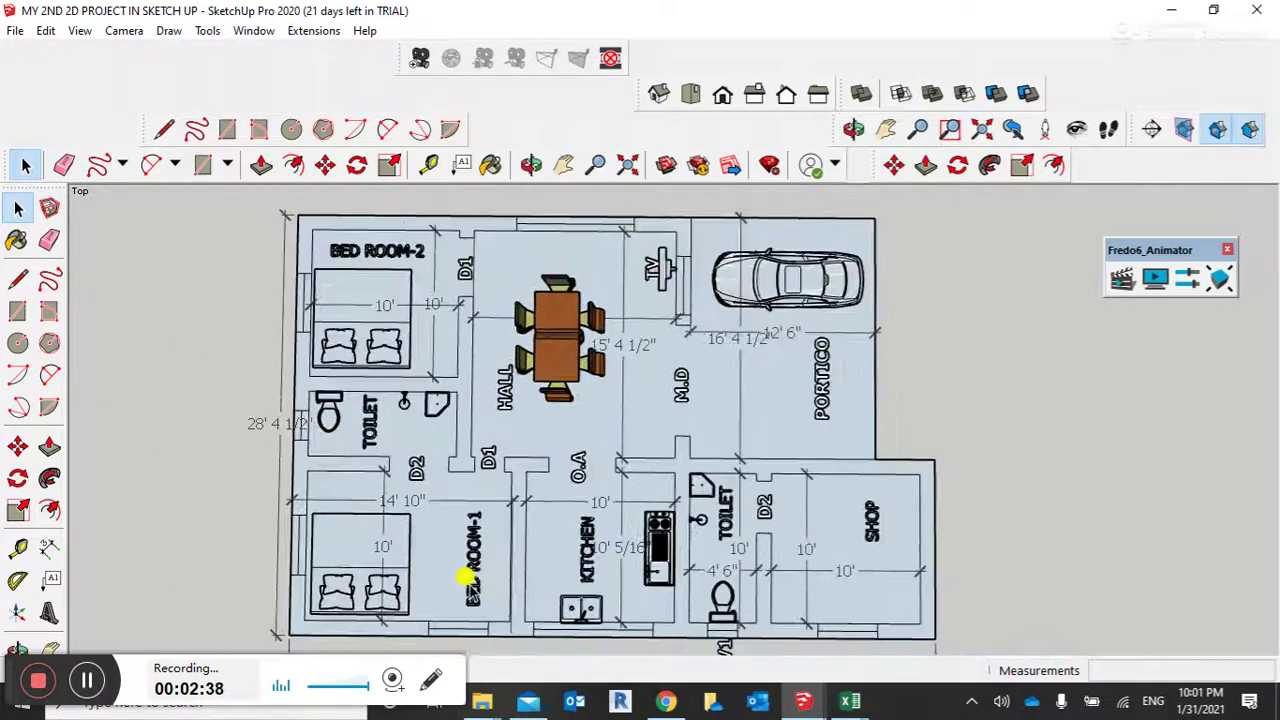
pyautogui.scroll(-2, 497, 546)
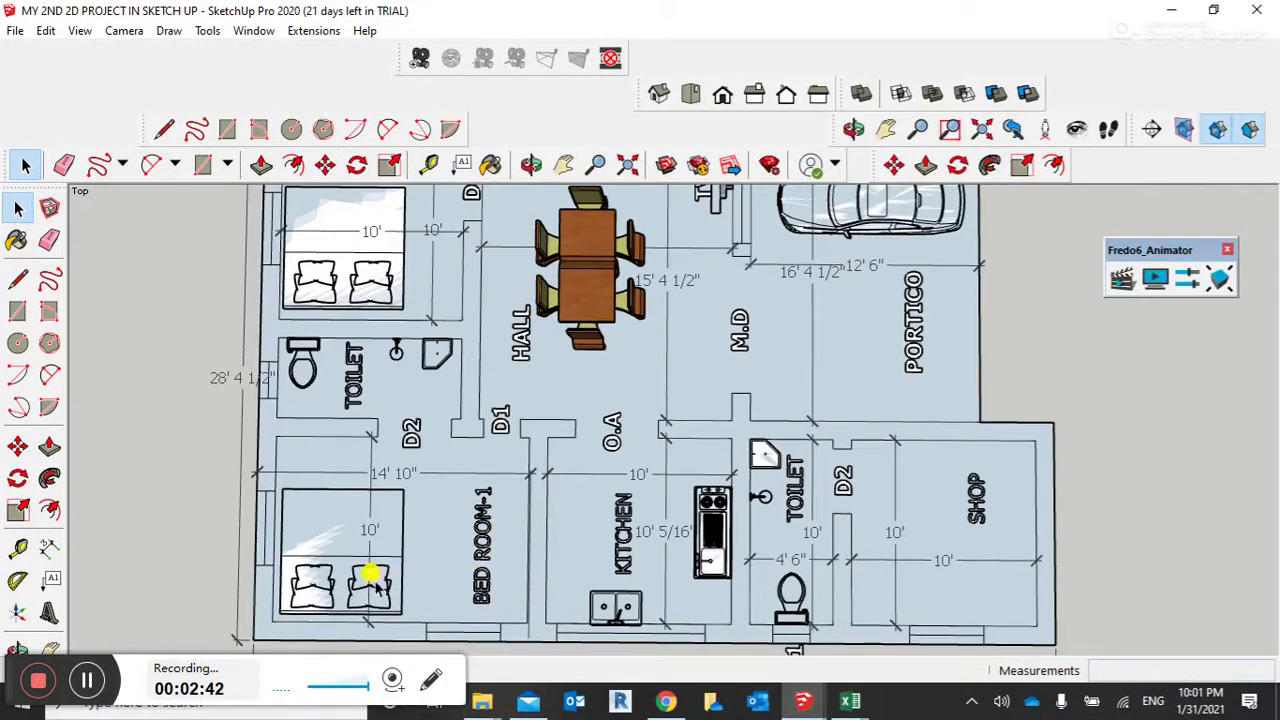
pyautogui.scroll(1, 362, 570)
pyautogui.scroll(-1, 363, 568)
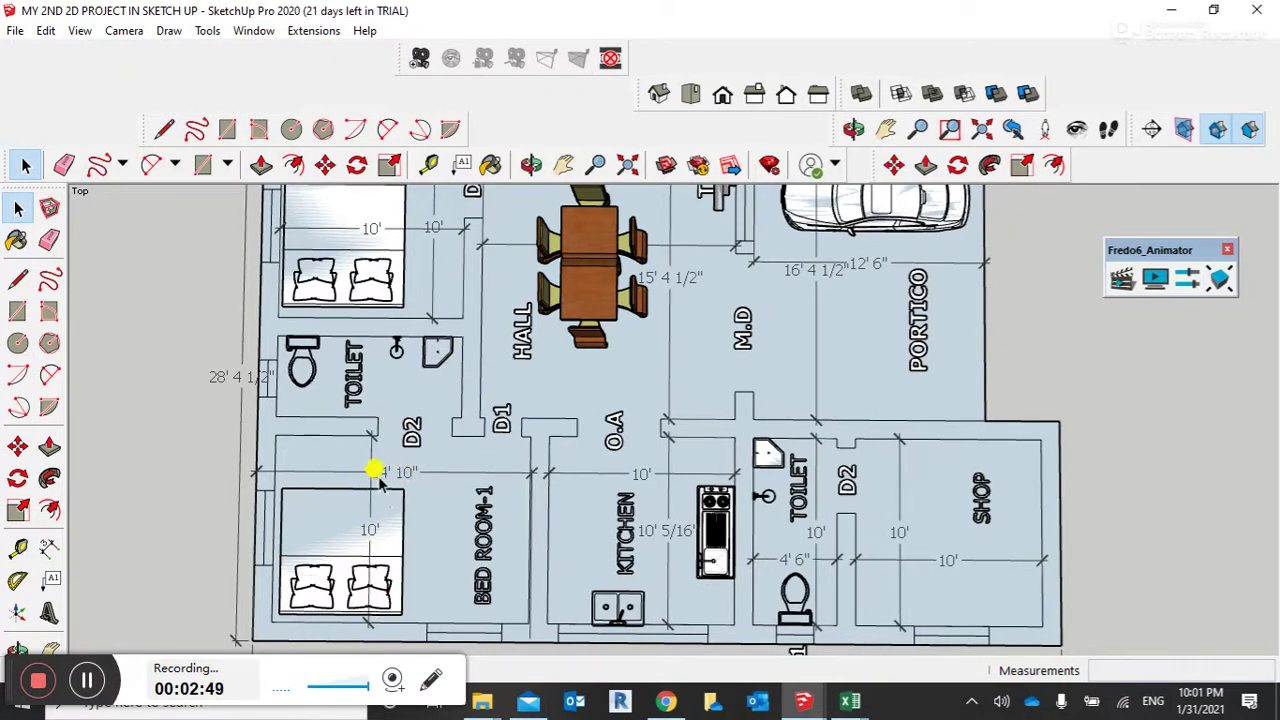
pyautogui.scroll(-2, 412, 452)
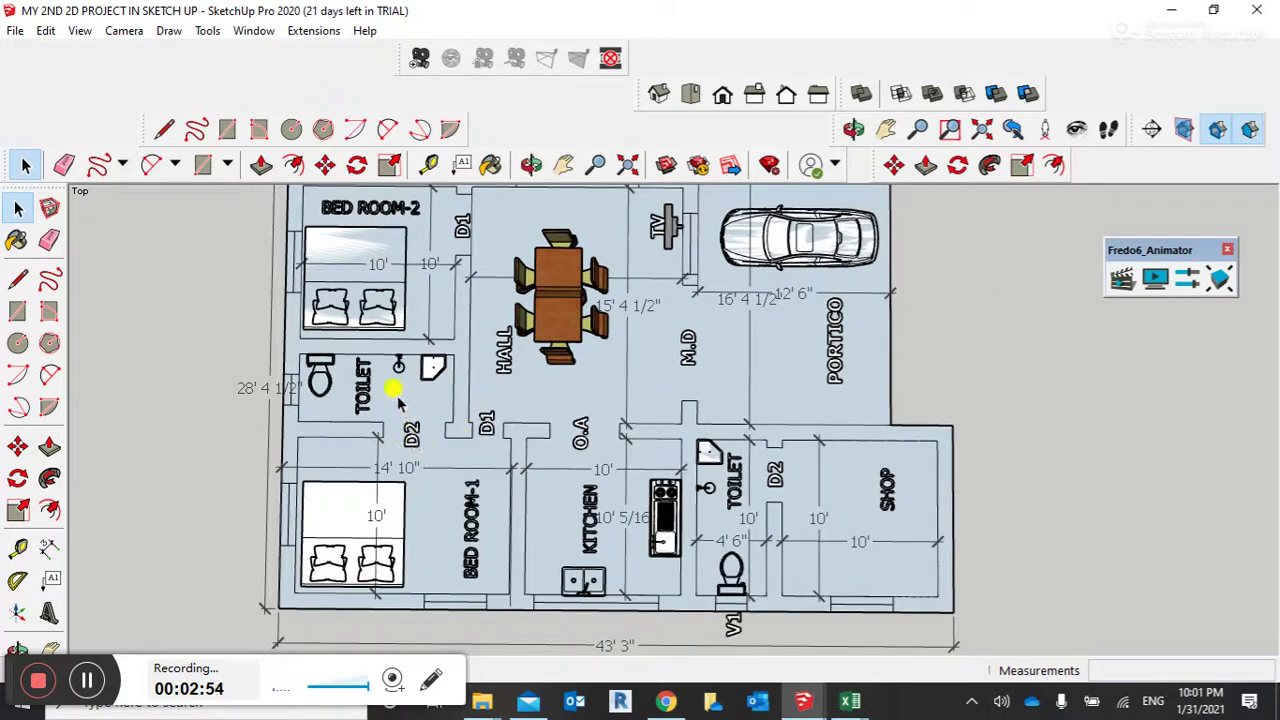
pyautogui.scroll(2, 397, 400)
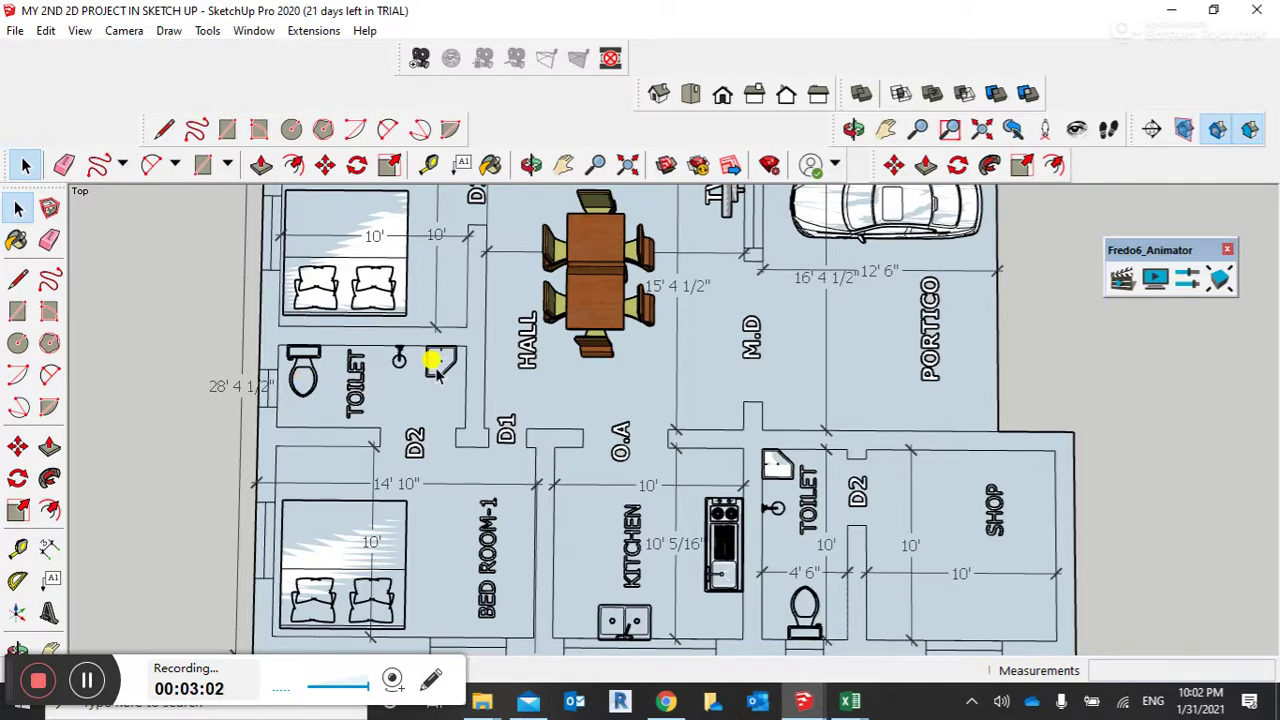
pyautogui.scroll(-1, 440, 430)
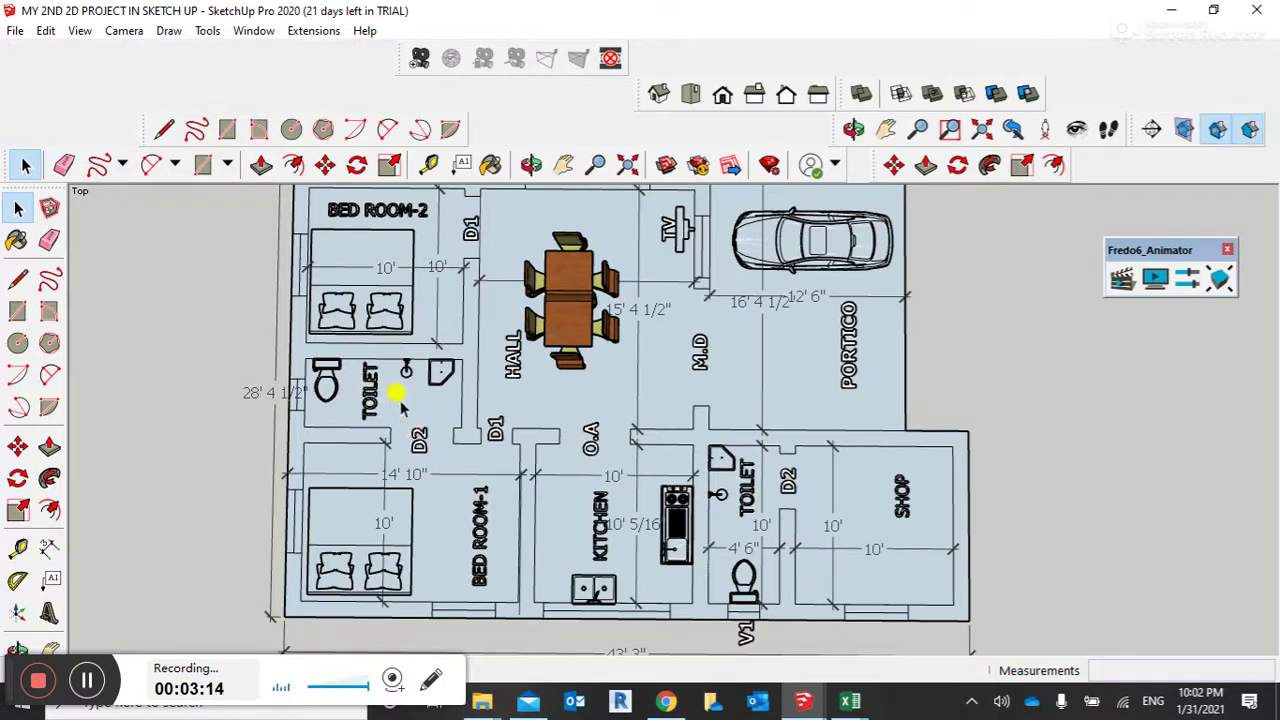
pyautogui.scroll(-2, 401, 413)
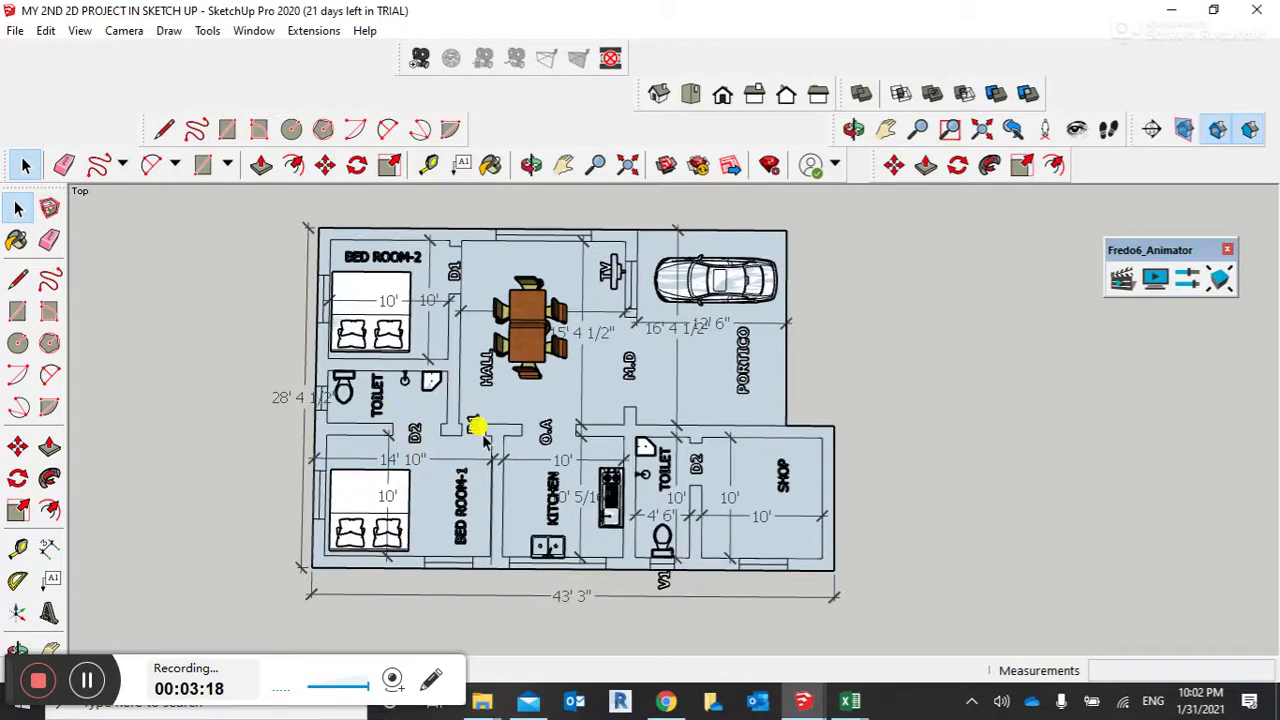
# Examine the O.A opening between hall and kitchen, and the kitchen's dimensions, sink and stove.
pyautogui.scroll(3, 570, 540)
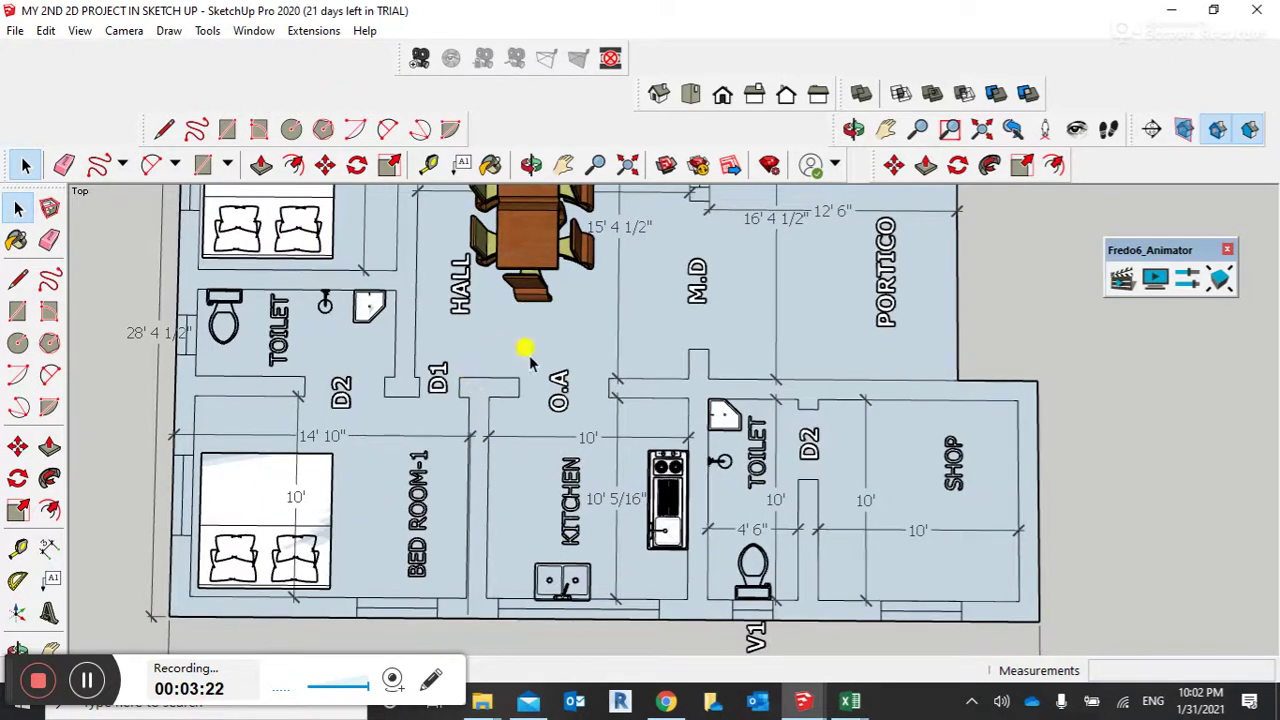
pyautogui.scroll(-5, 547, 295)
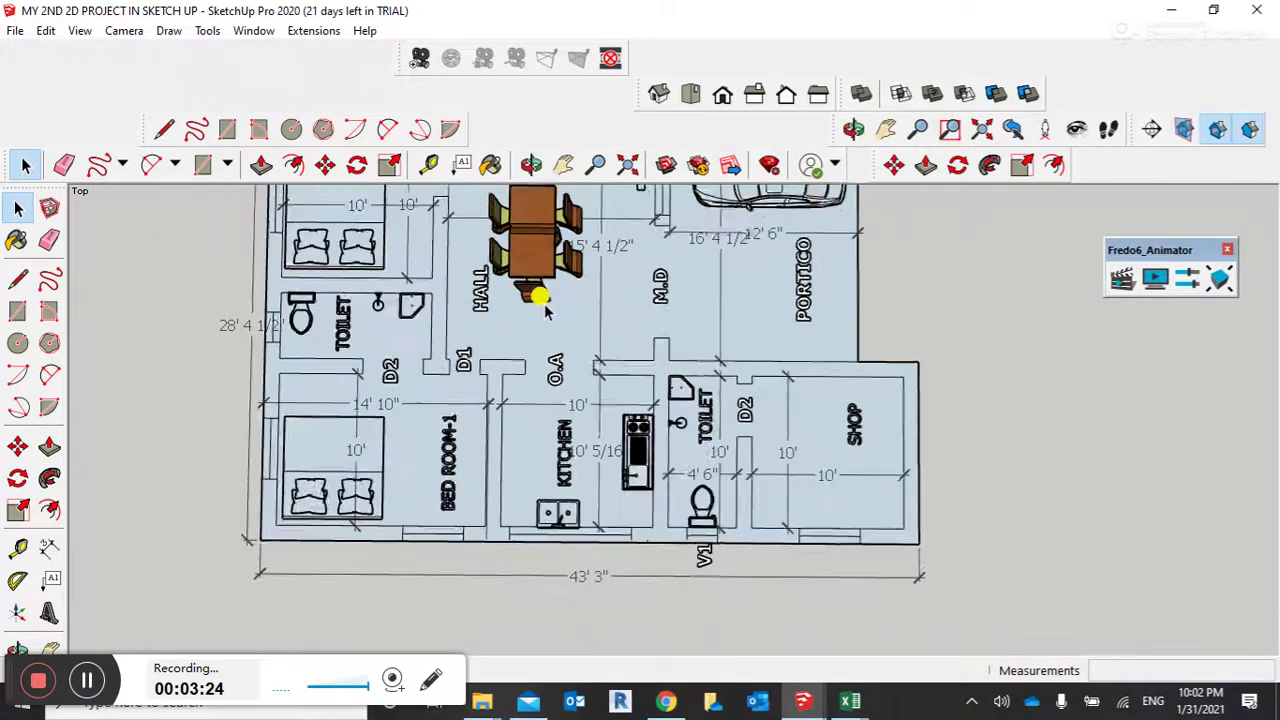
pyautogui.scroll(5, 540, 205)
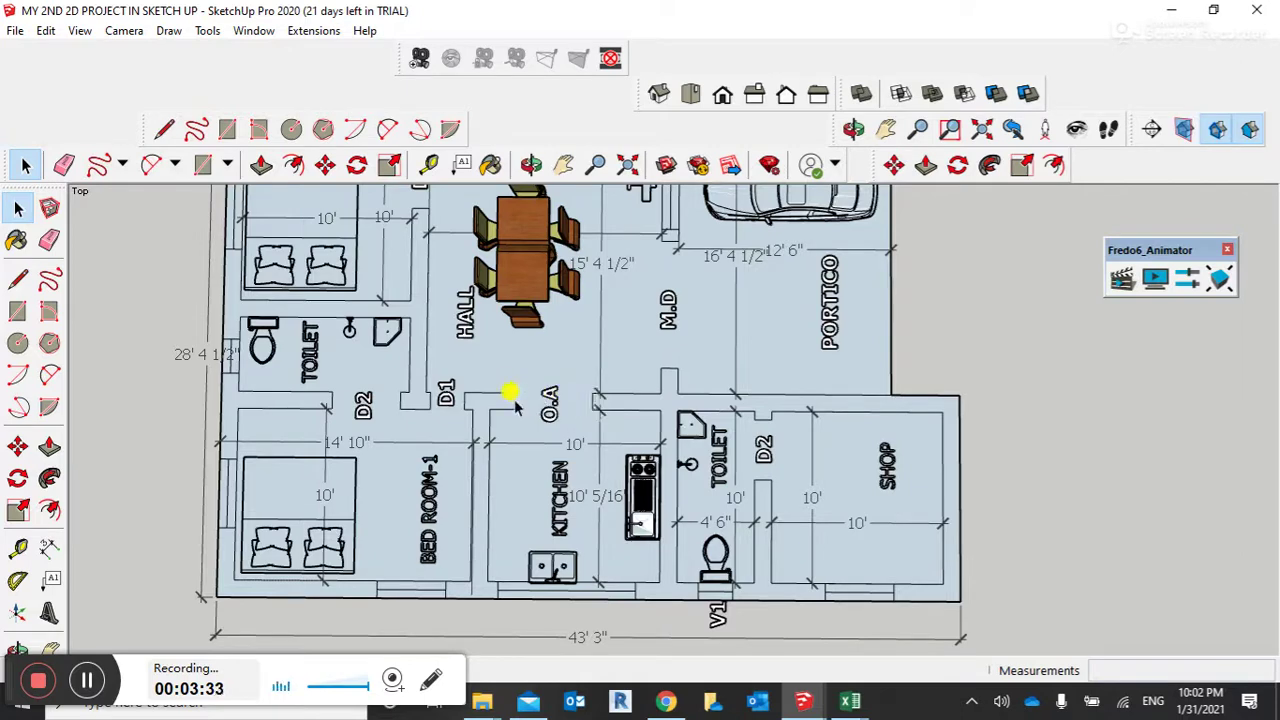
pyautogui.scroll(2, 517, 400)
pyautogui.scroll(-1, 557, 531)
pyautogui.scroll(1, 563, 548)
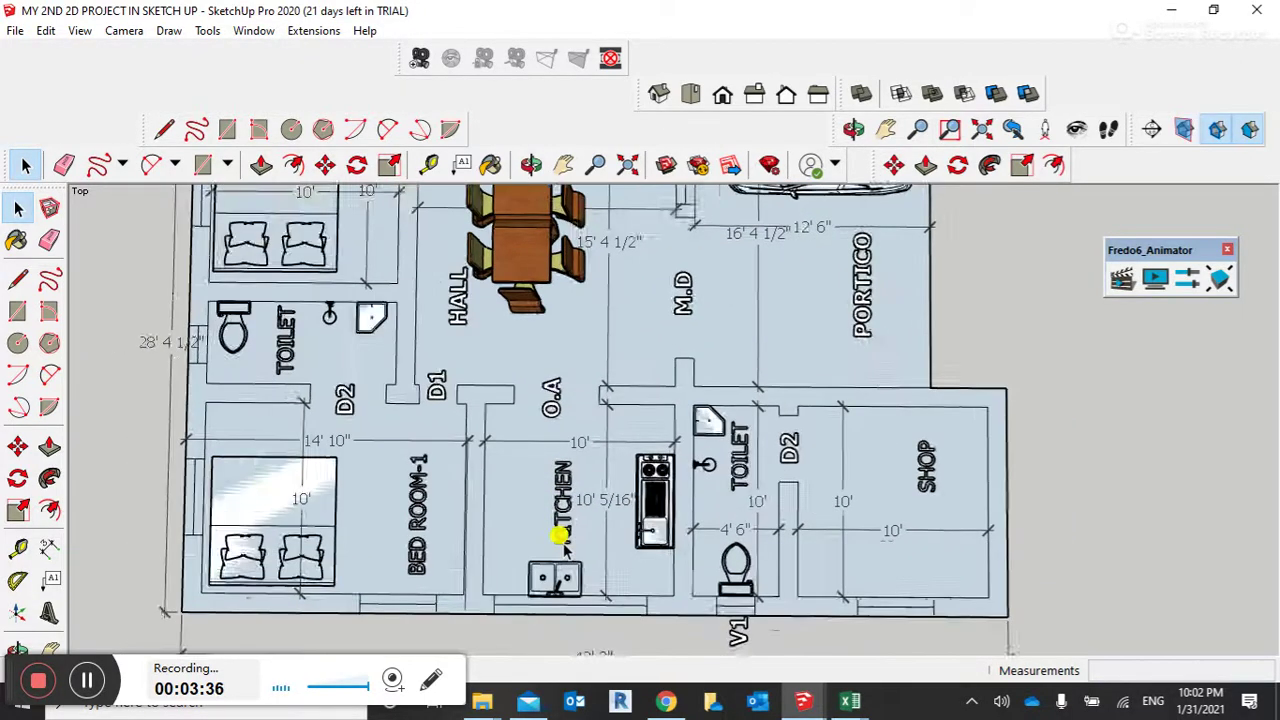
pyautogui.scroll(1, 563, 548)
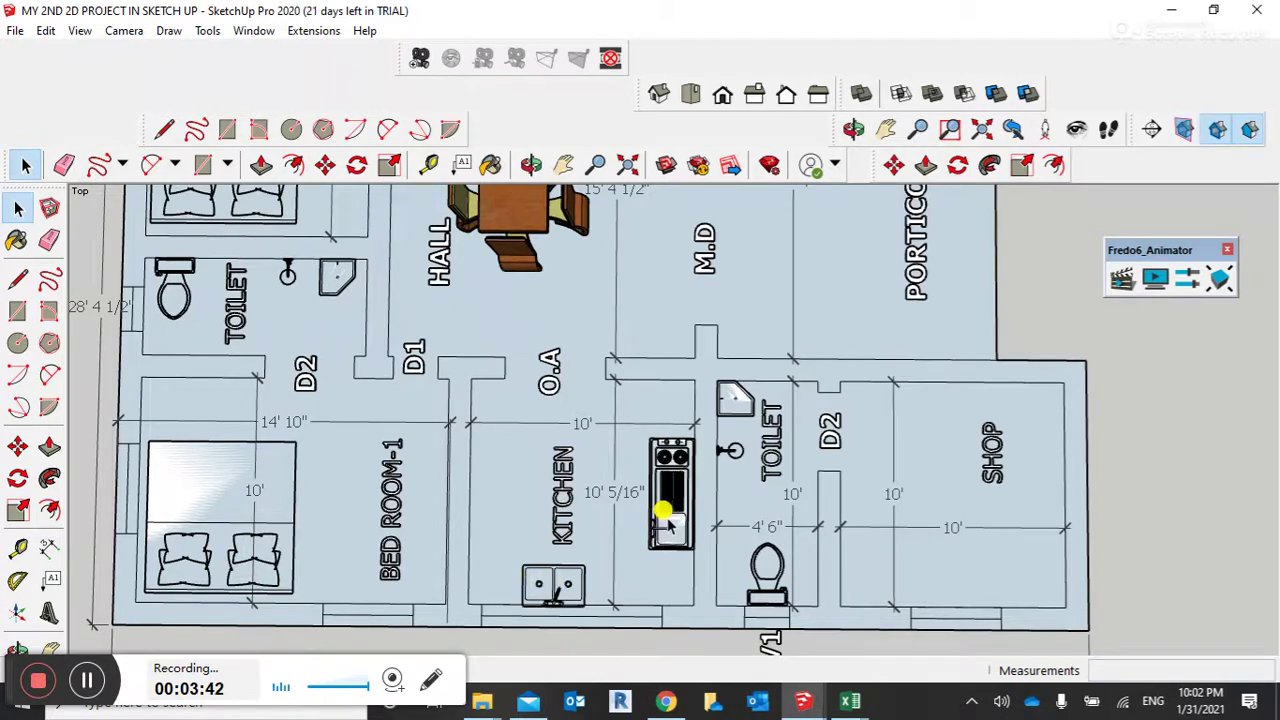
# Examine the kitchen's stove-and-sink counter and its position along the wall shared with the neighbouring toilet.
pyautogui.scroll(3, 664, 530)
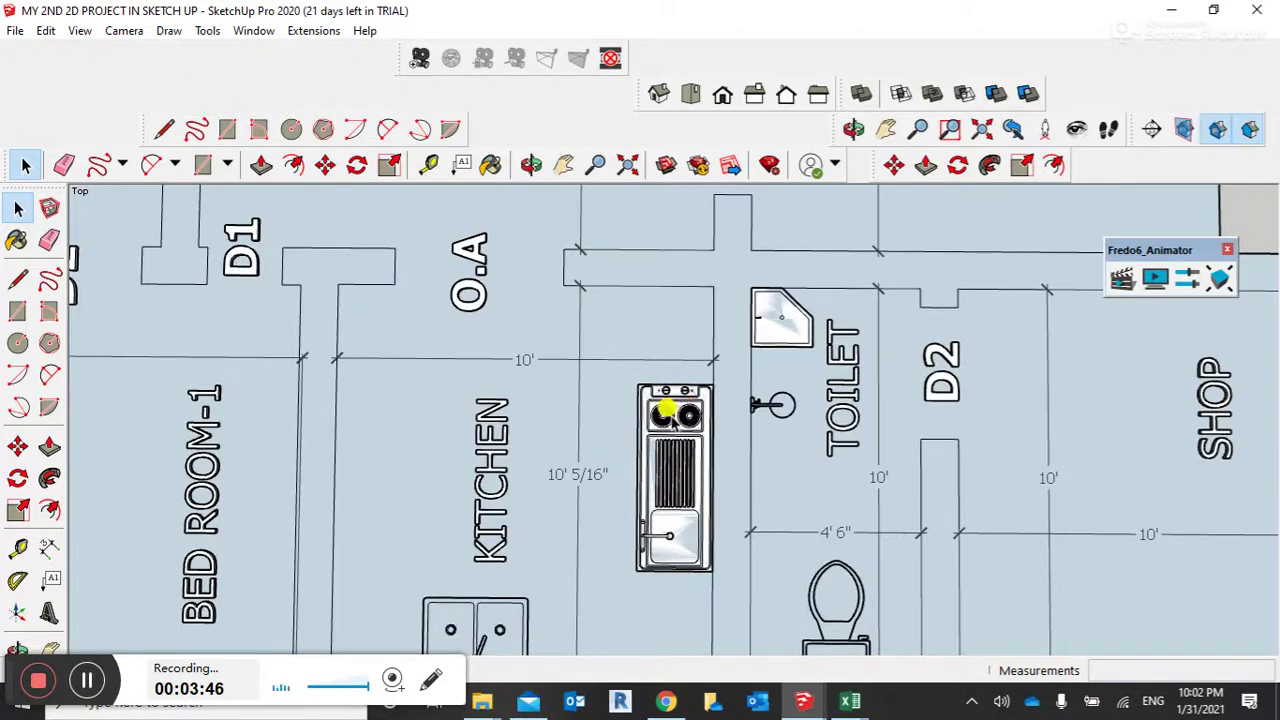
pyautogui.scroll(-3, 670, 425)
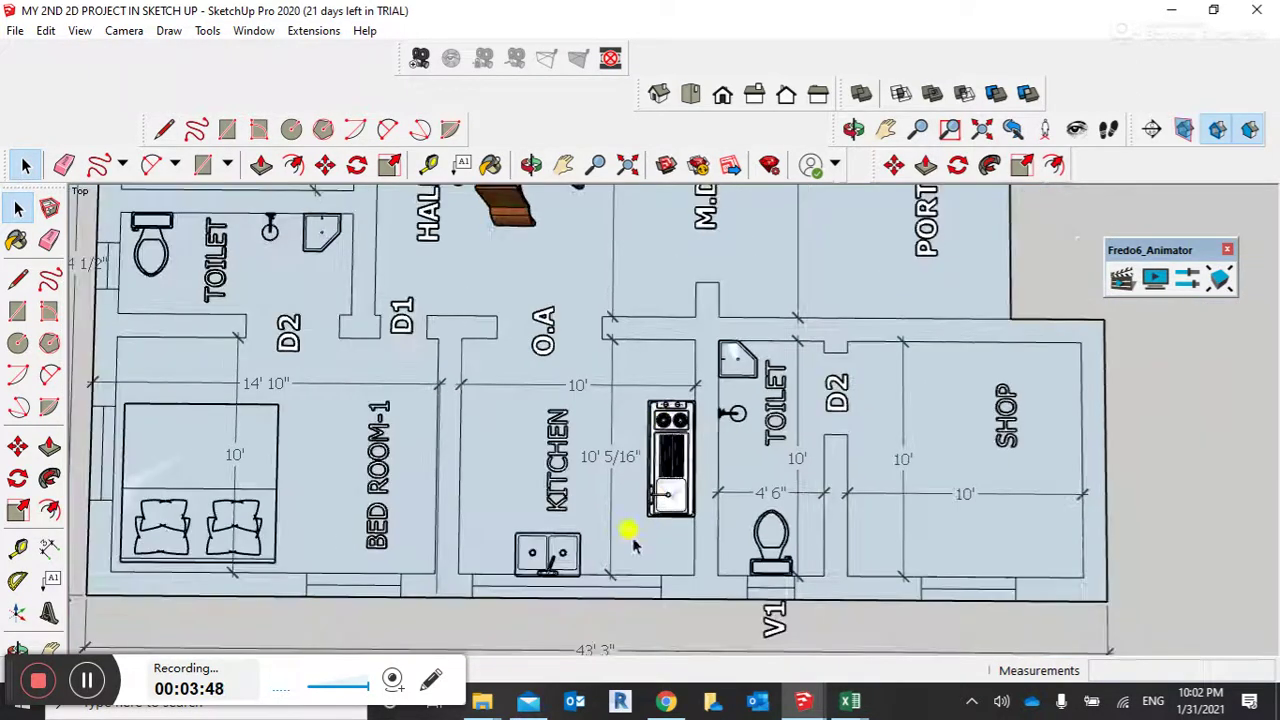
pyautogui.scroll(1, 610, 570)
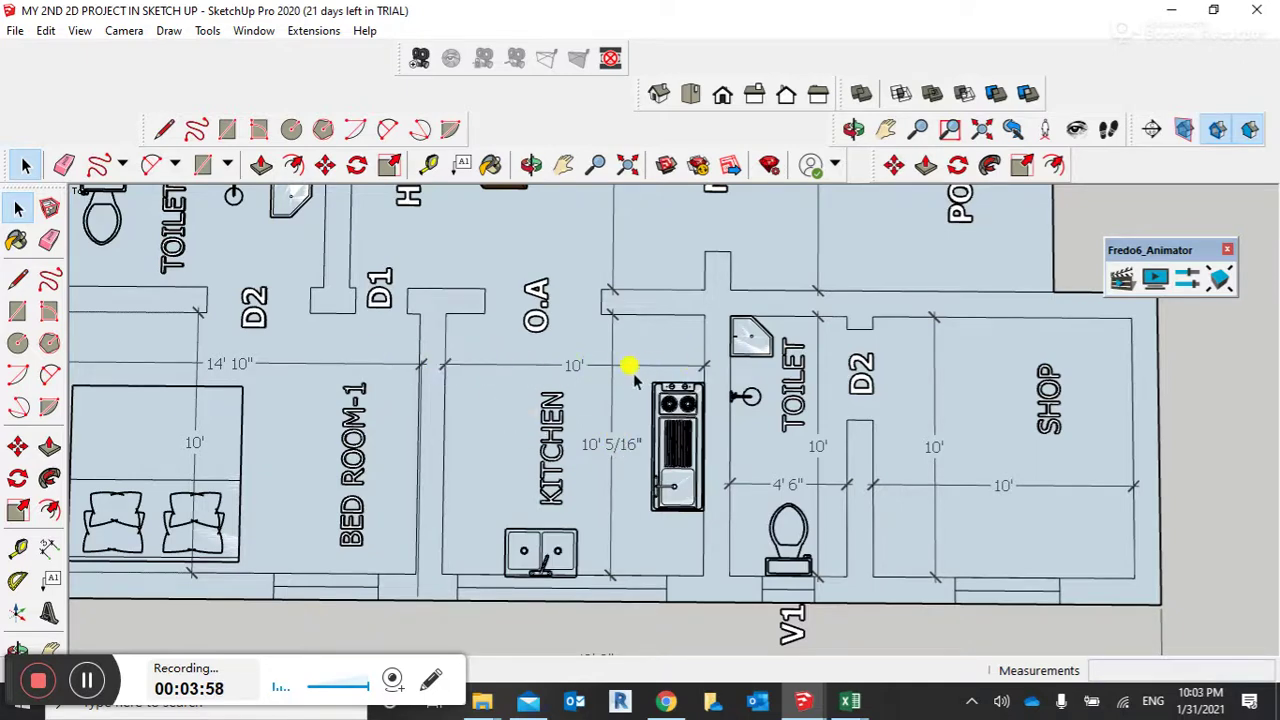
pyautogui.scroll(-1, 603, 522)
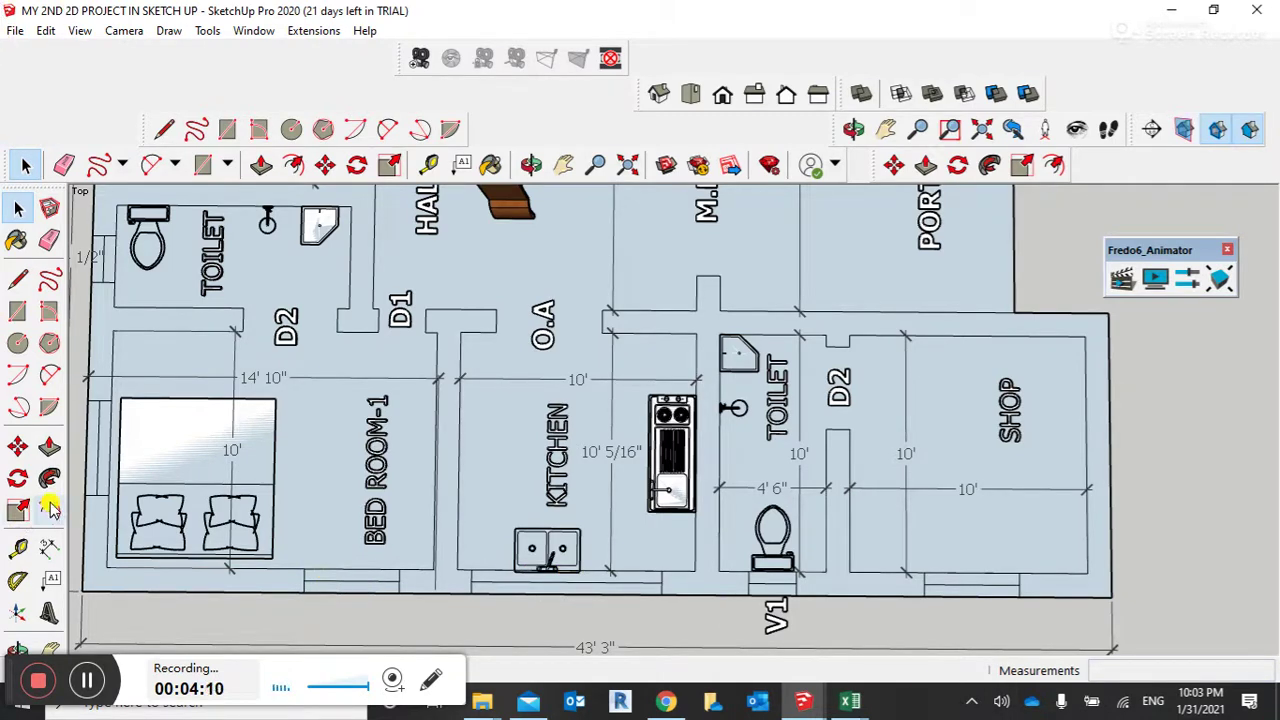
# Examine the window openings in the outer walls of BED ROOM-1.
pyautogui.scroll(-1, 335, 585)
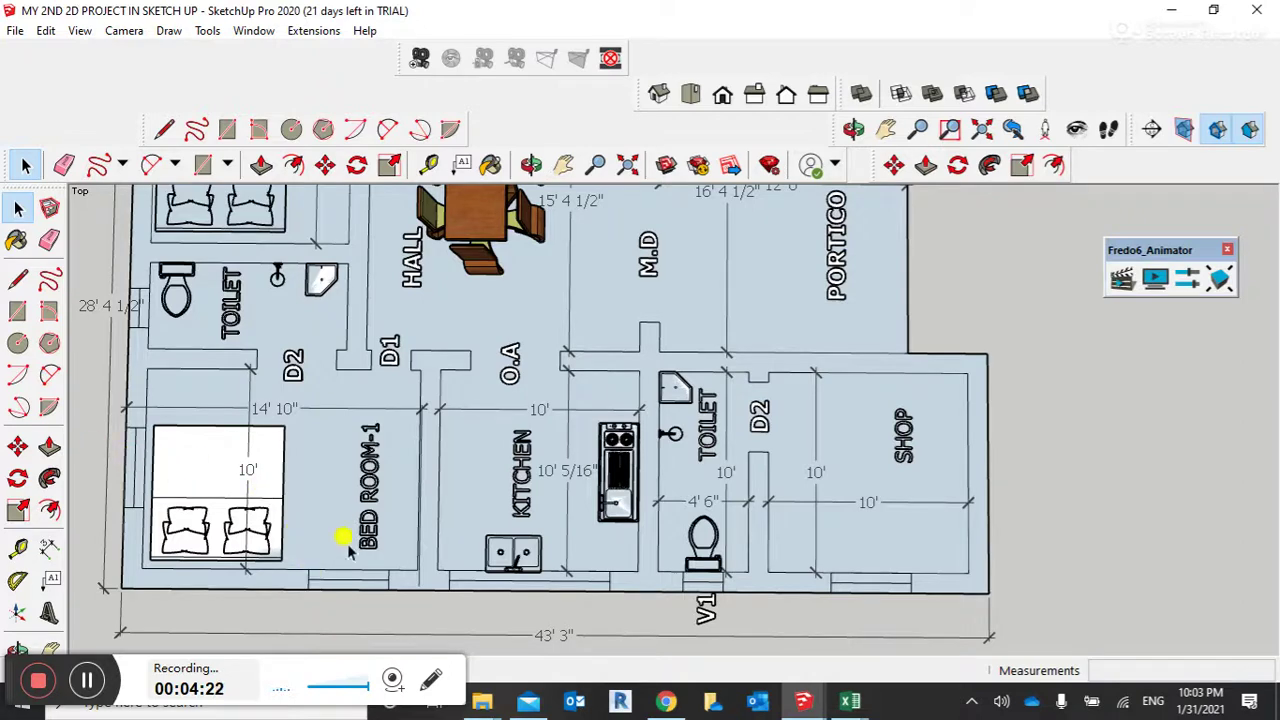
pyautogui.scroll(-2, 343, 513)
pyautogui.scroll(3, 354, 457)
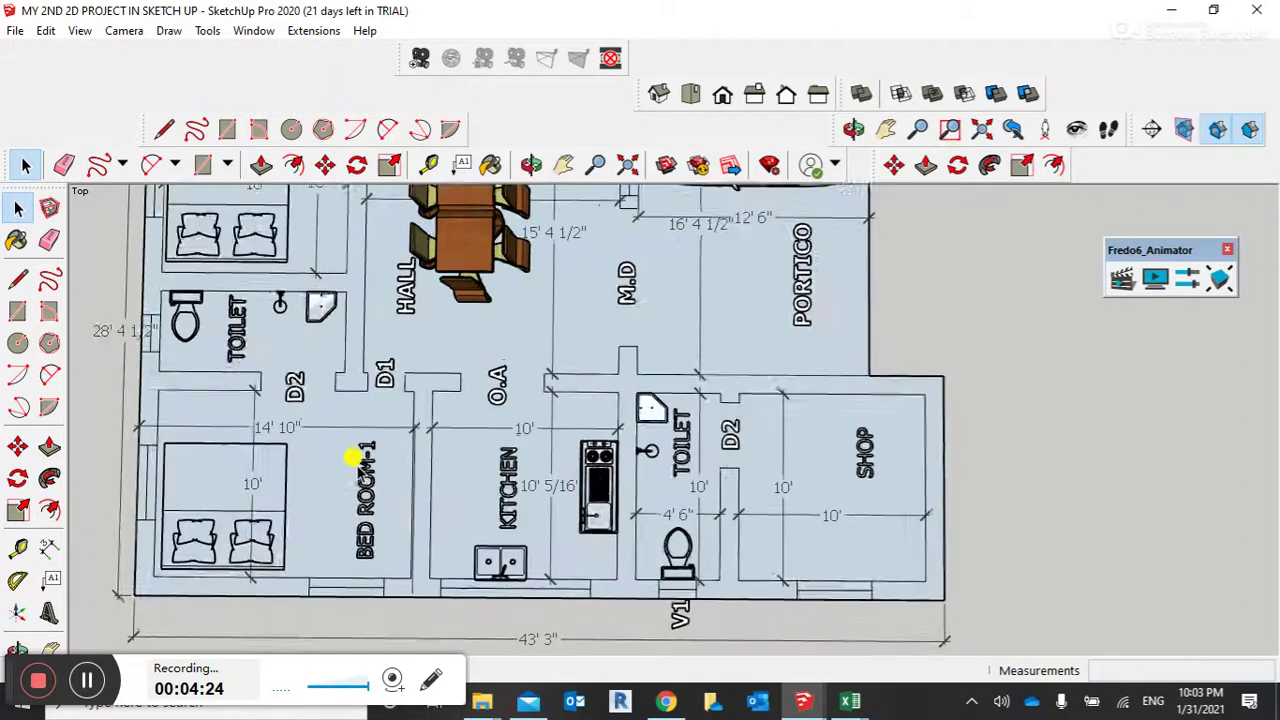
pyautogui.scroll(1, 458, 497)
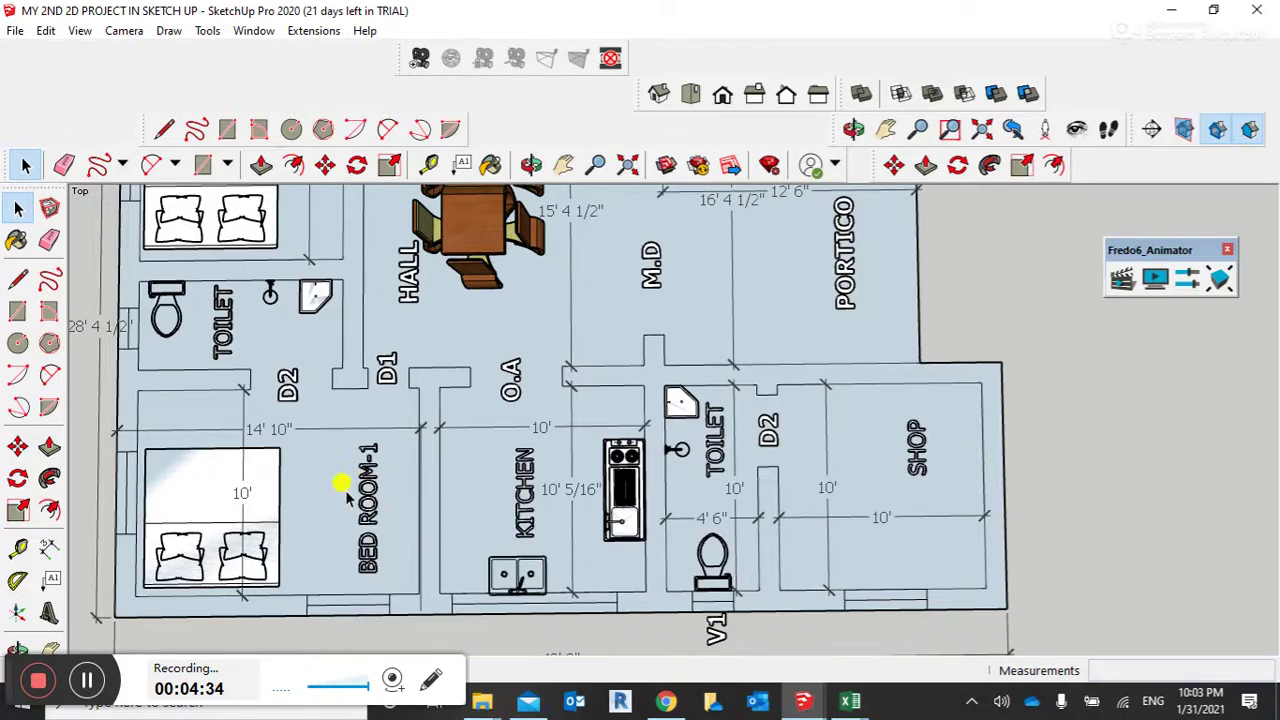
pyautogui.scroll(-1, 345, 497)
pyautogui.scroll(1, 345, 497)
pyautogui.scroll(-2, 229, 366)
pyautogui.scroll(2, 186, 371)
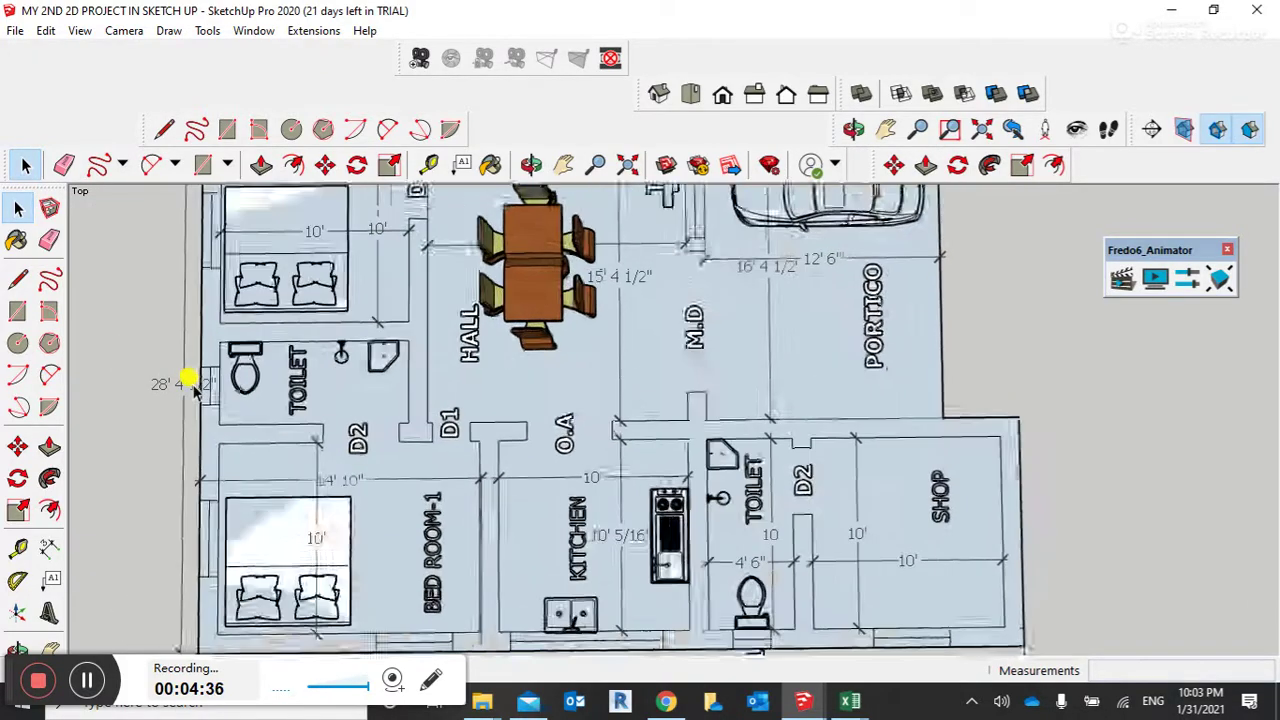
# Examine the opening in the outer wall of the toilet between BED ROOM-1 and BED ROOM-2.
pyautogui.scroll(1, 285, 385)
pyautogui.scroll(1, 288, 390)
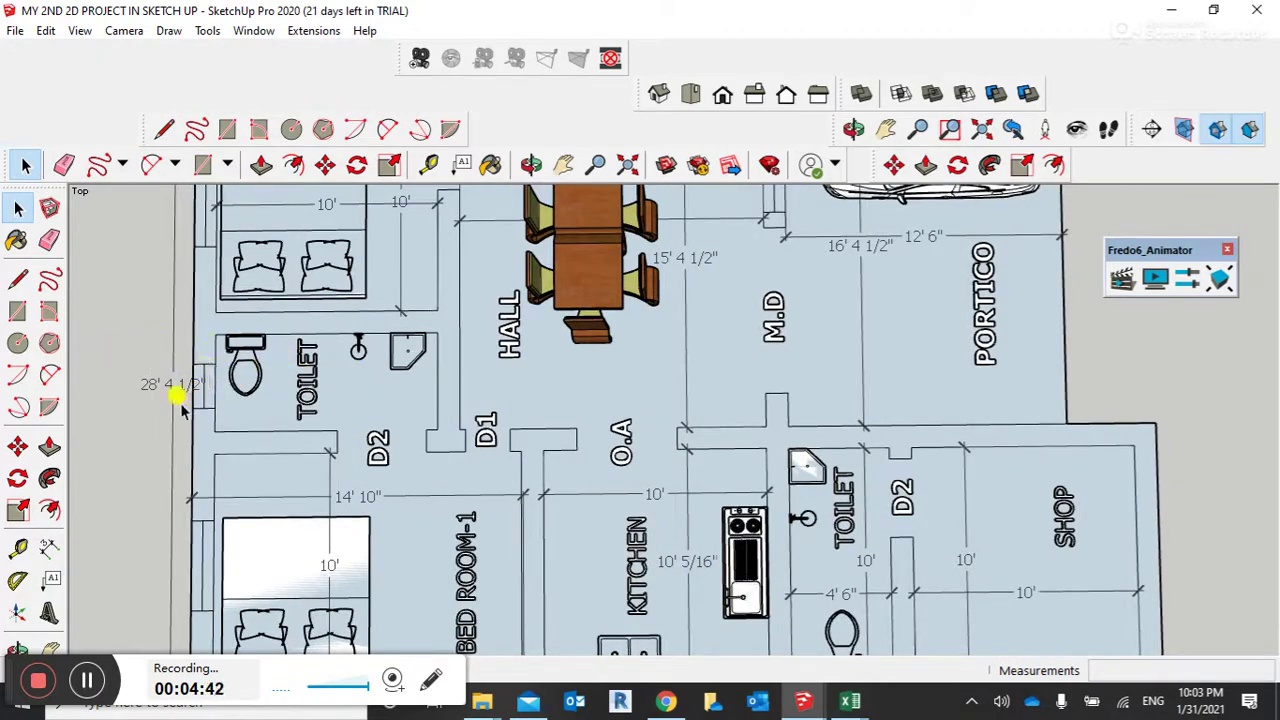
pyautogui.scroll(-1, 204, 372)
pyautogui.scroll(-2, 206, 366)
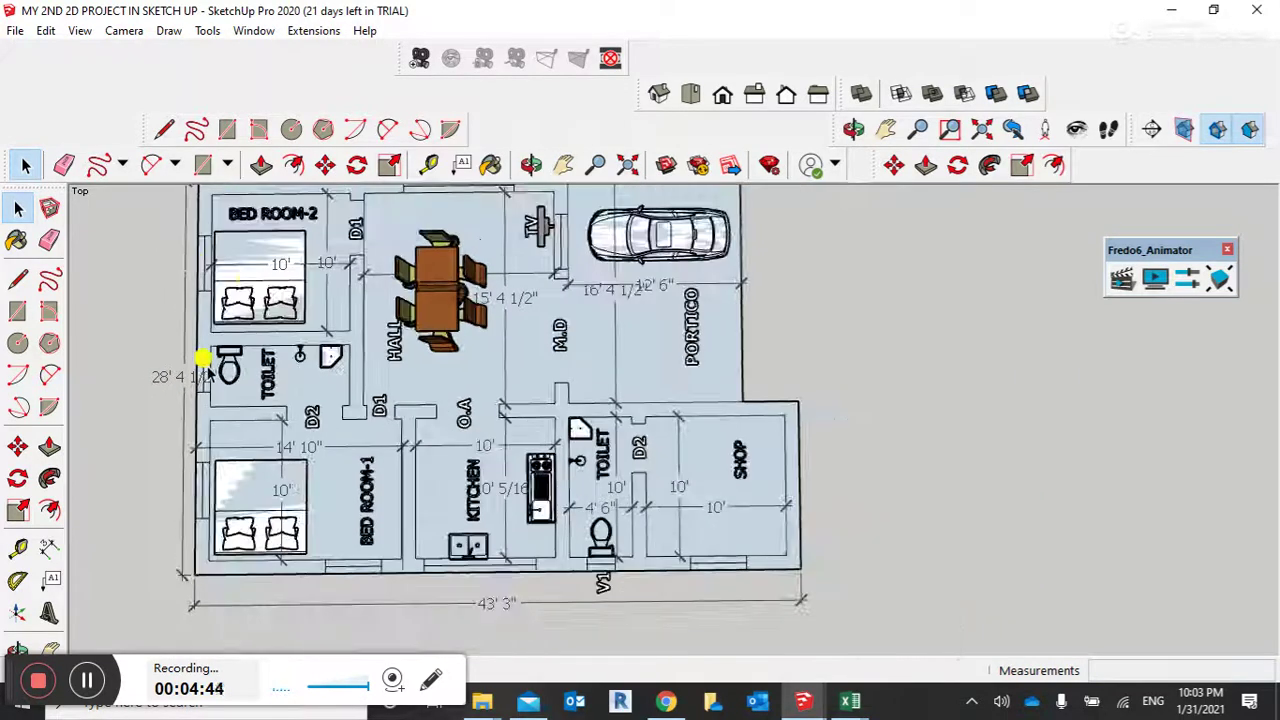
pyautogui.scroll(-1, 254, 251)
pyautogui.scroll(-1, 259, 230)
# Examine the window openings of BED ROOM-2 and the hall, including the one behind the TV.
pyautogui.scroll(3, 258, 210)
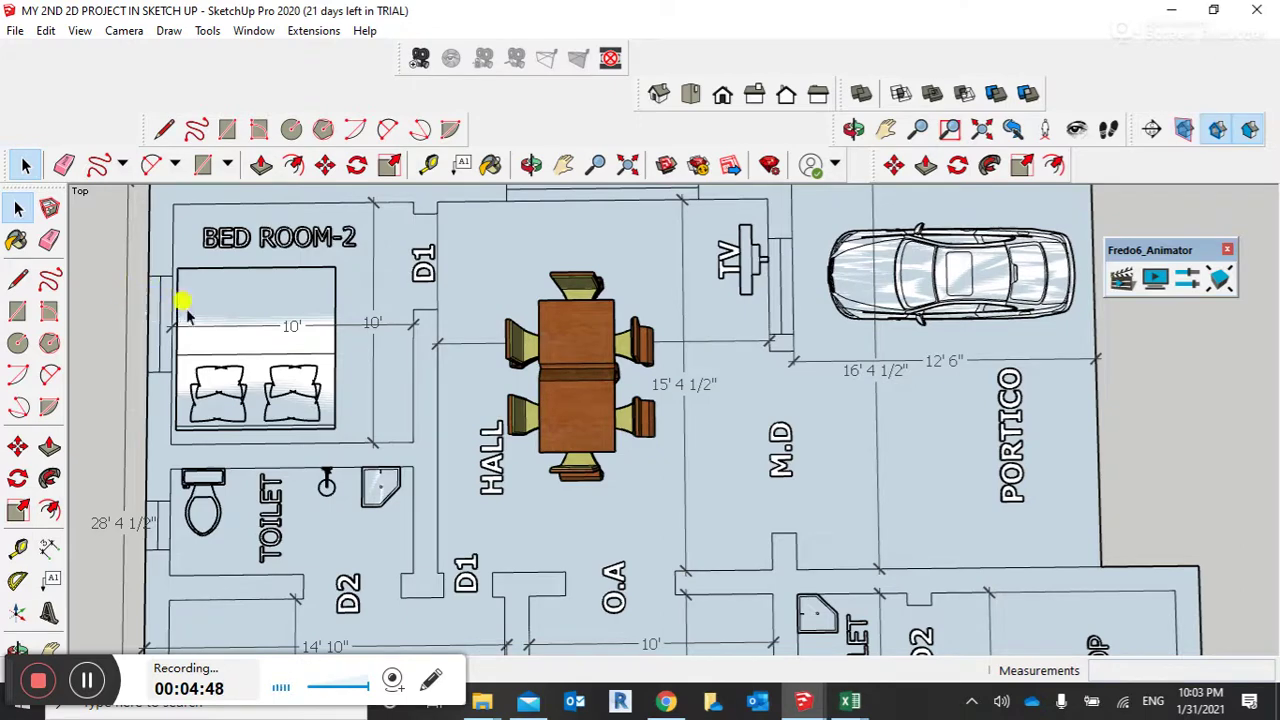
pyautogui.scroll(-2, 150, 288)
pyautogui.scroll(-1, 257, 286)
pyautogui.scroll(-1, 370, 290)
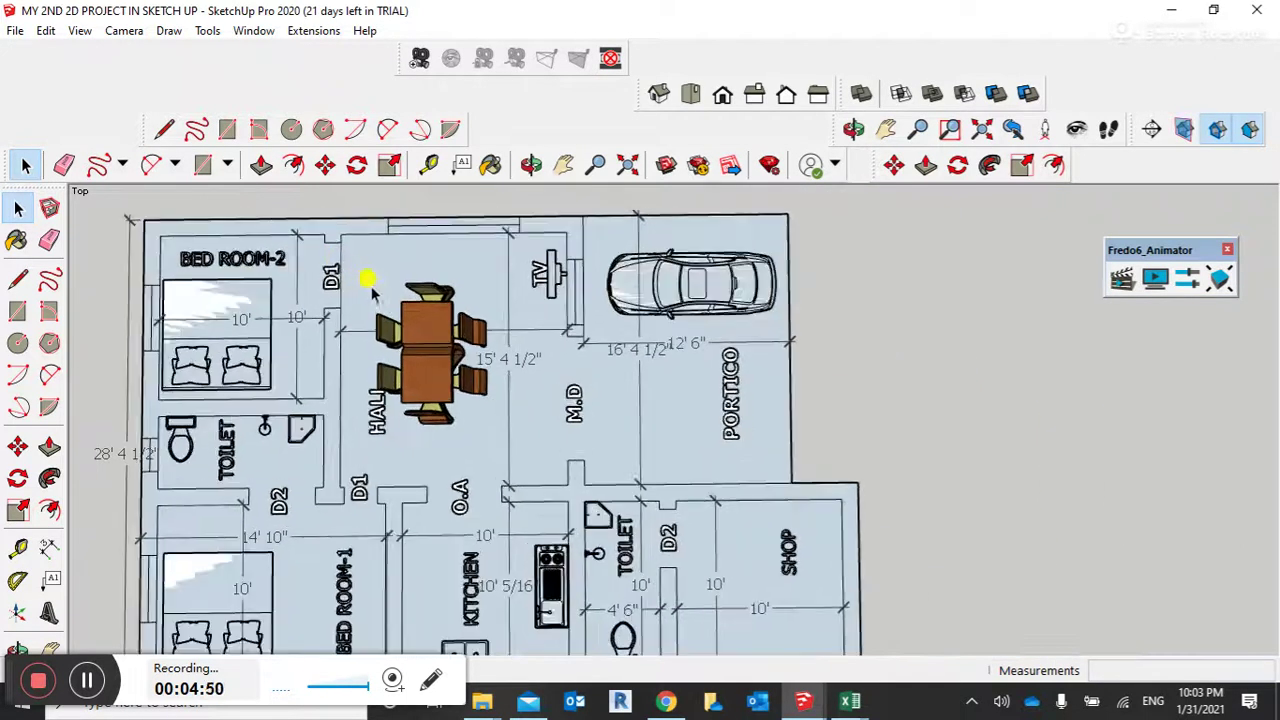
pyautogui.scroll(1, 425, 320)
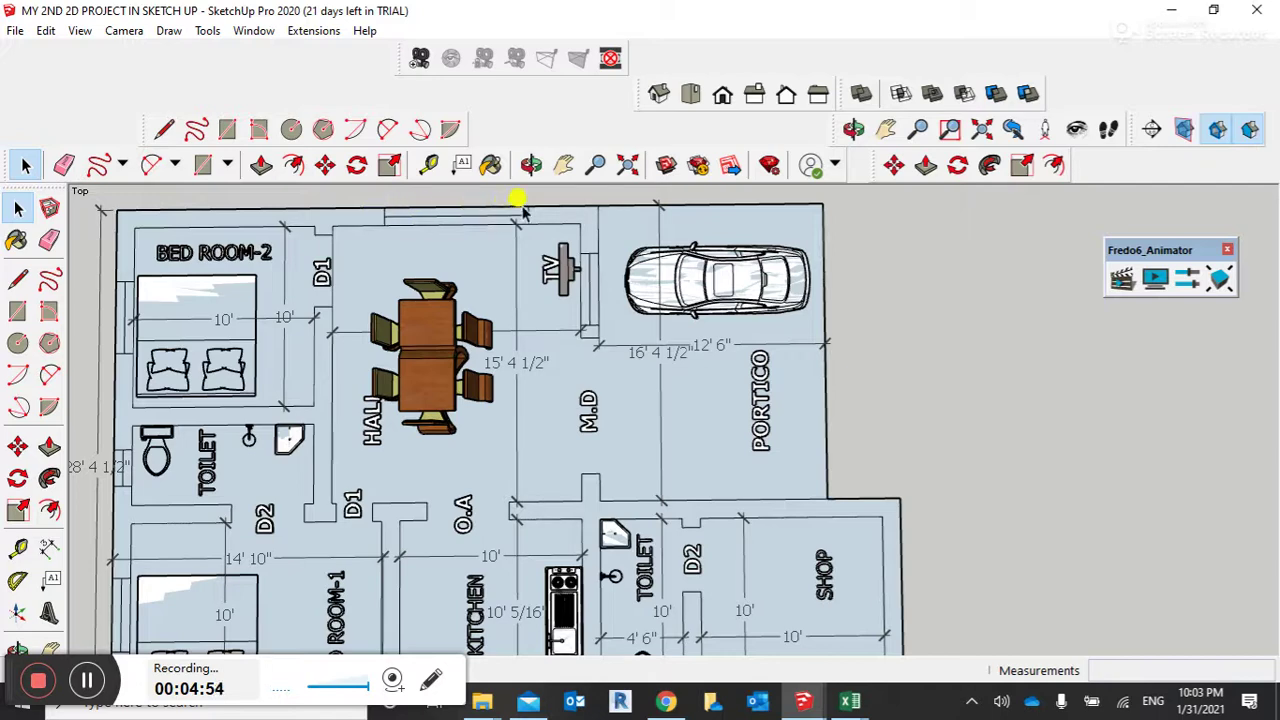
pyautogui.scroll(1, 520, 200)
pyautogui.scroll(-2, 429, 200)
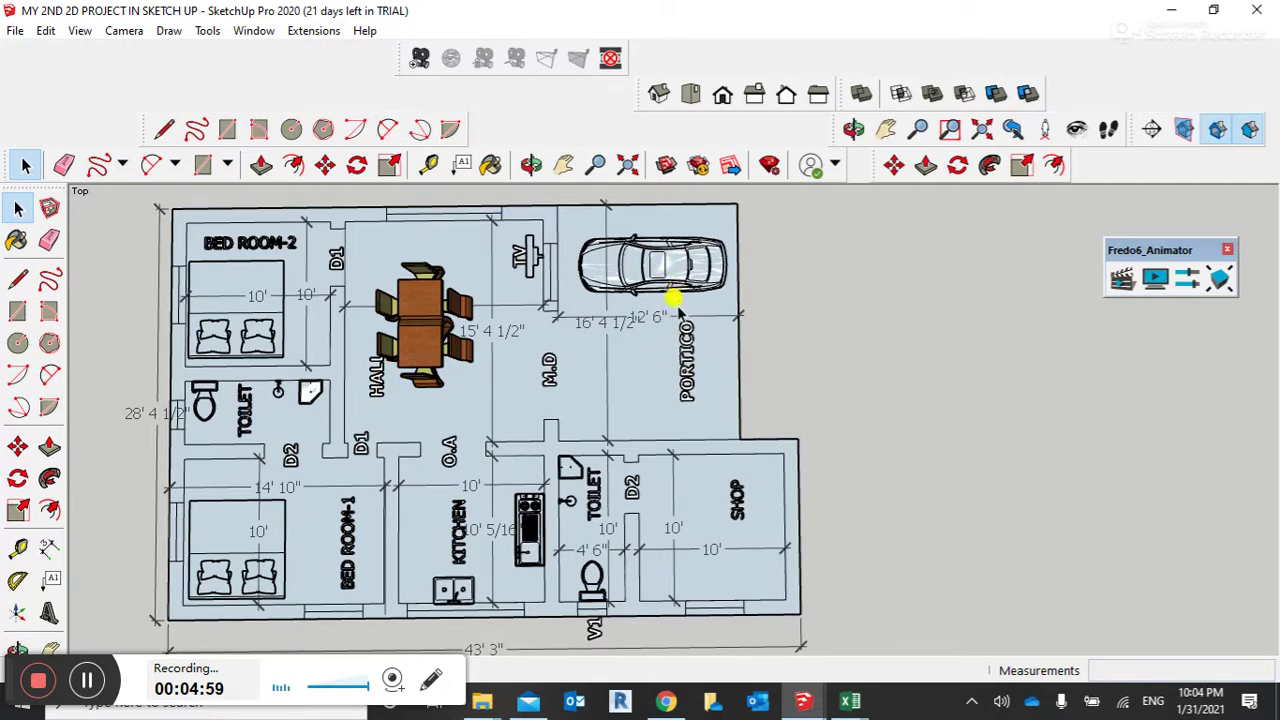
# Examine the kitchen window and the shop's toilet with its D2 door opening and V1 ventilator.
pyautogui.scroll(5, 491, 594)
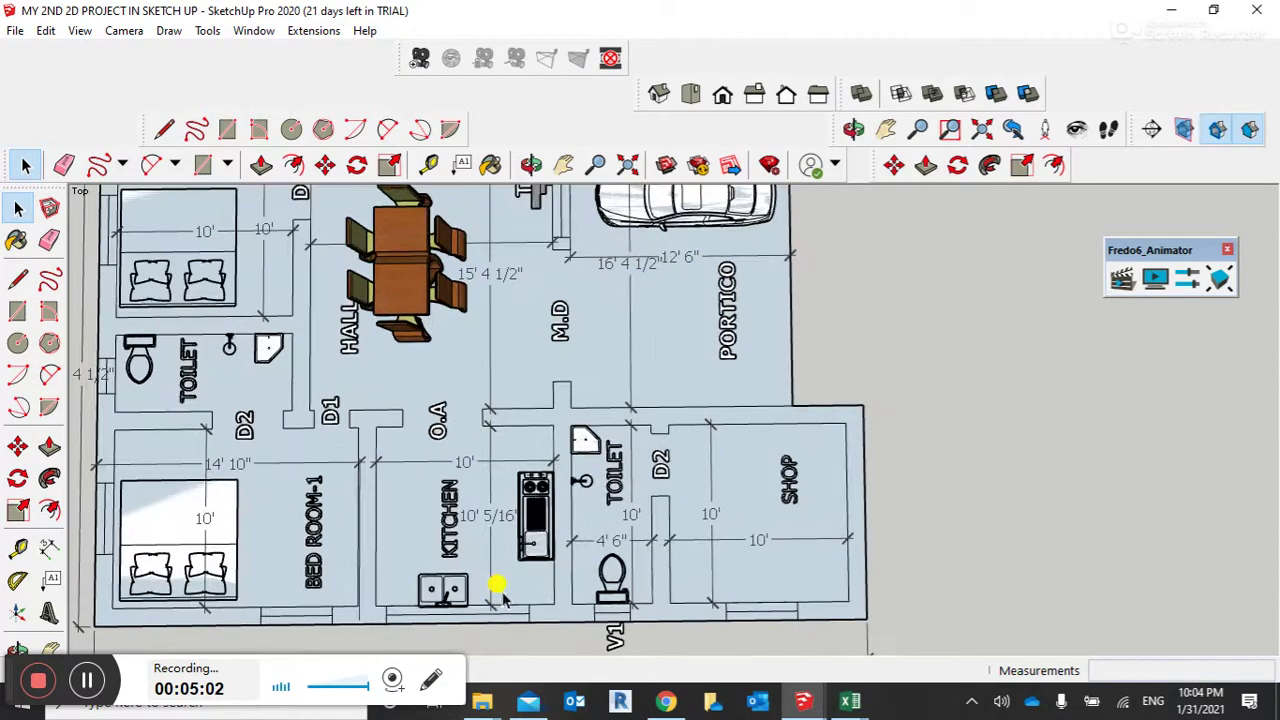
pyautogui.scroll(-2, 563, 592)
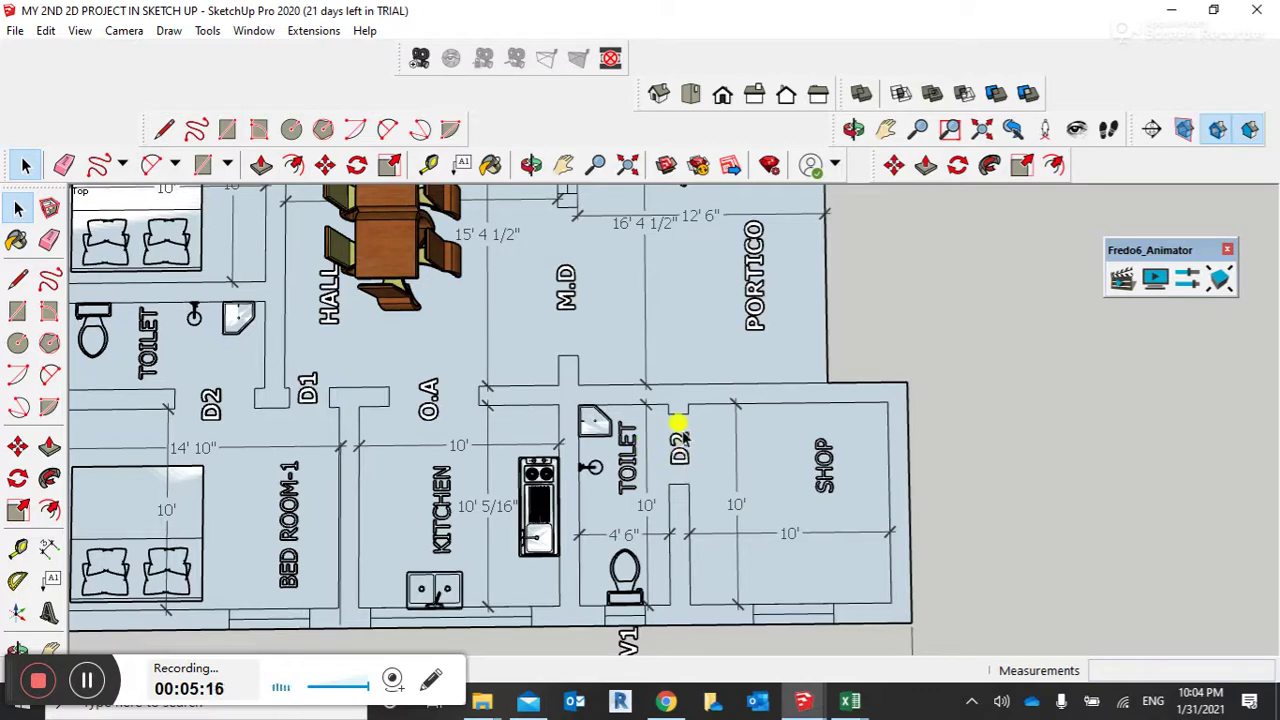
pyautogui.scroll(2, 692, 458)
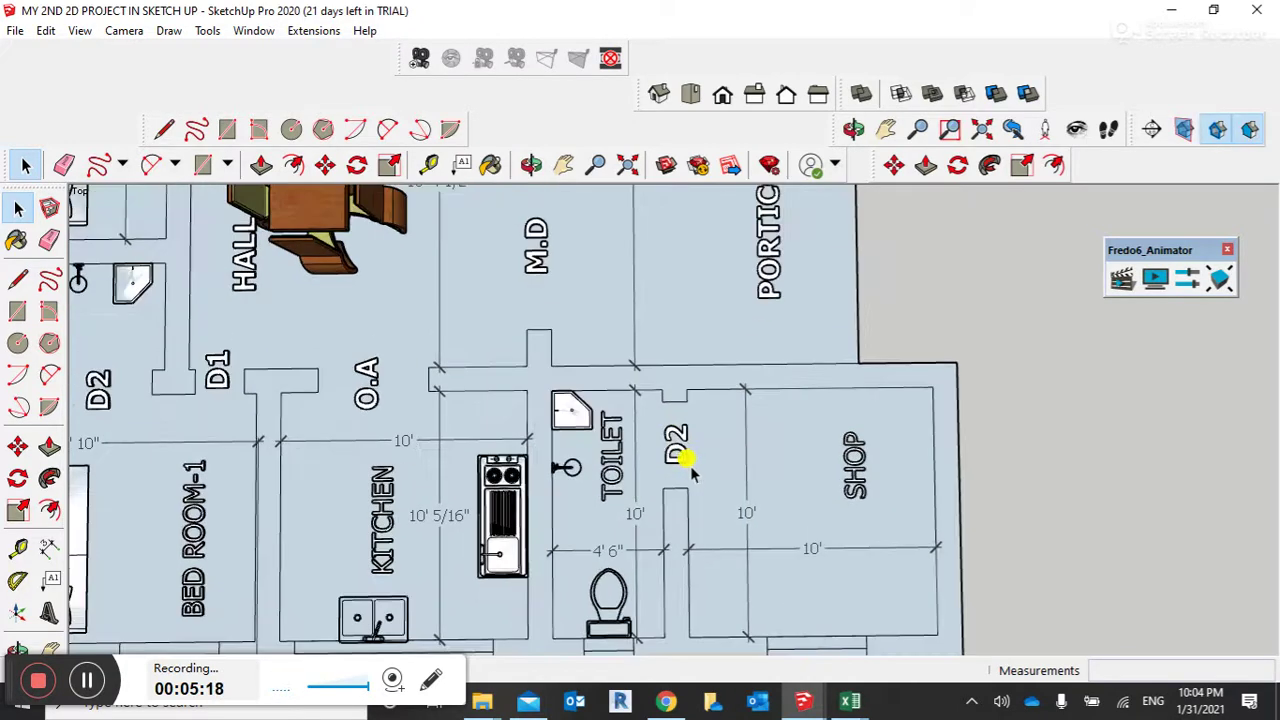
pyautogui.scroll(-1, 615, 480)
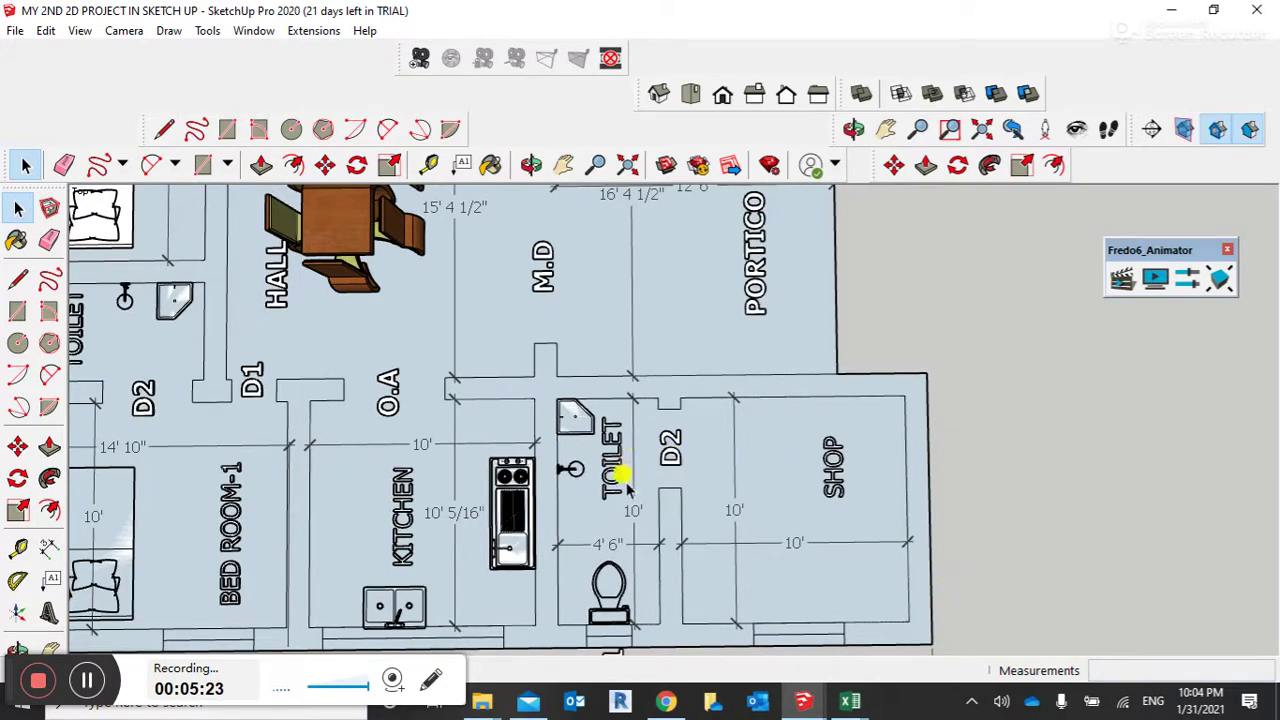
pyautogui.scroll(-1, 603, 535)
pyautogui.scroll(-2, 608, 586)
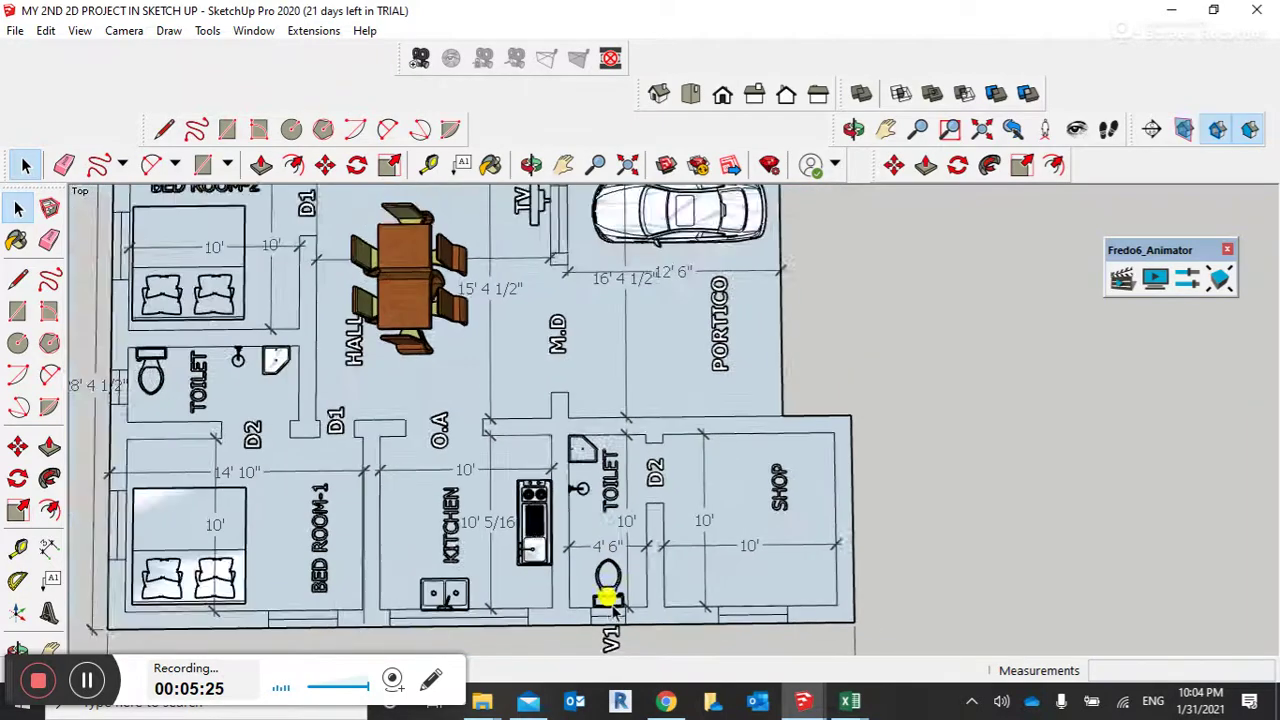
pyautogui.scroll(1, 608, 620)
pyautogui.scroll(3, 608, 635)
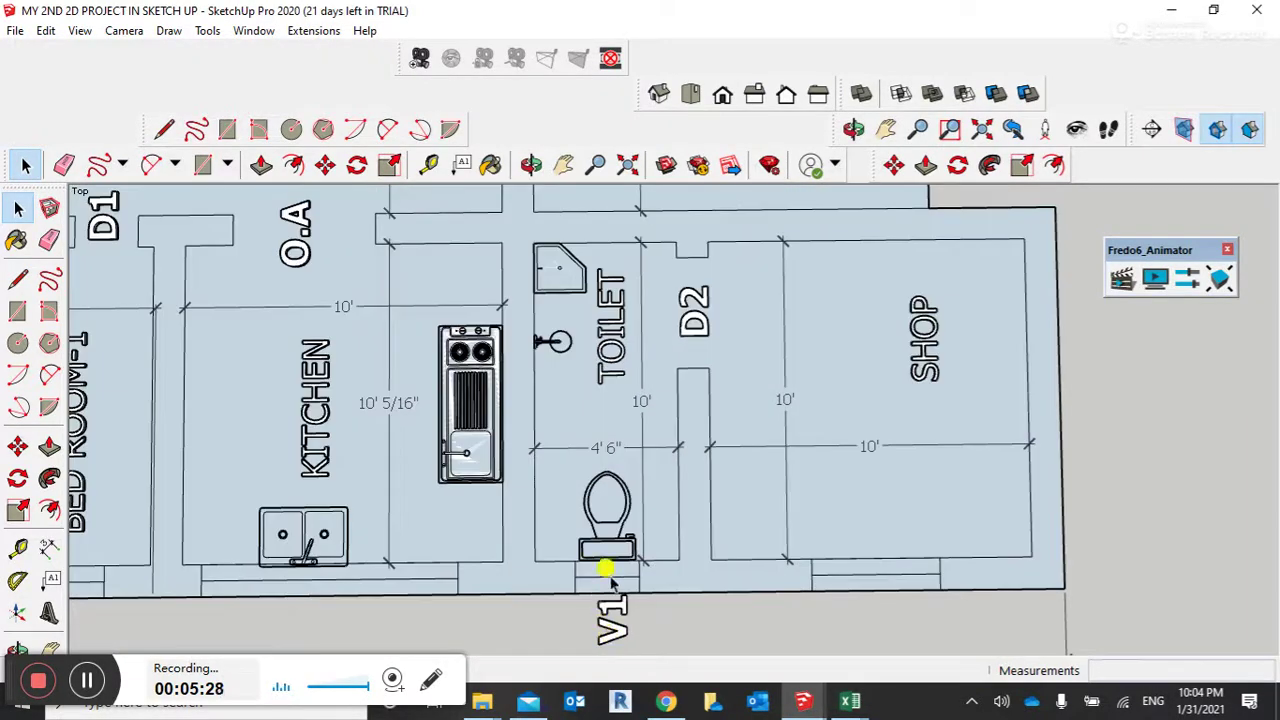
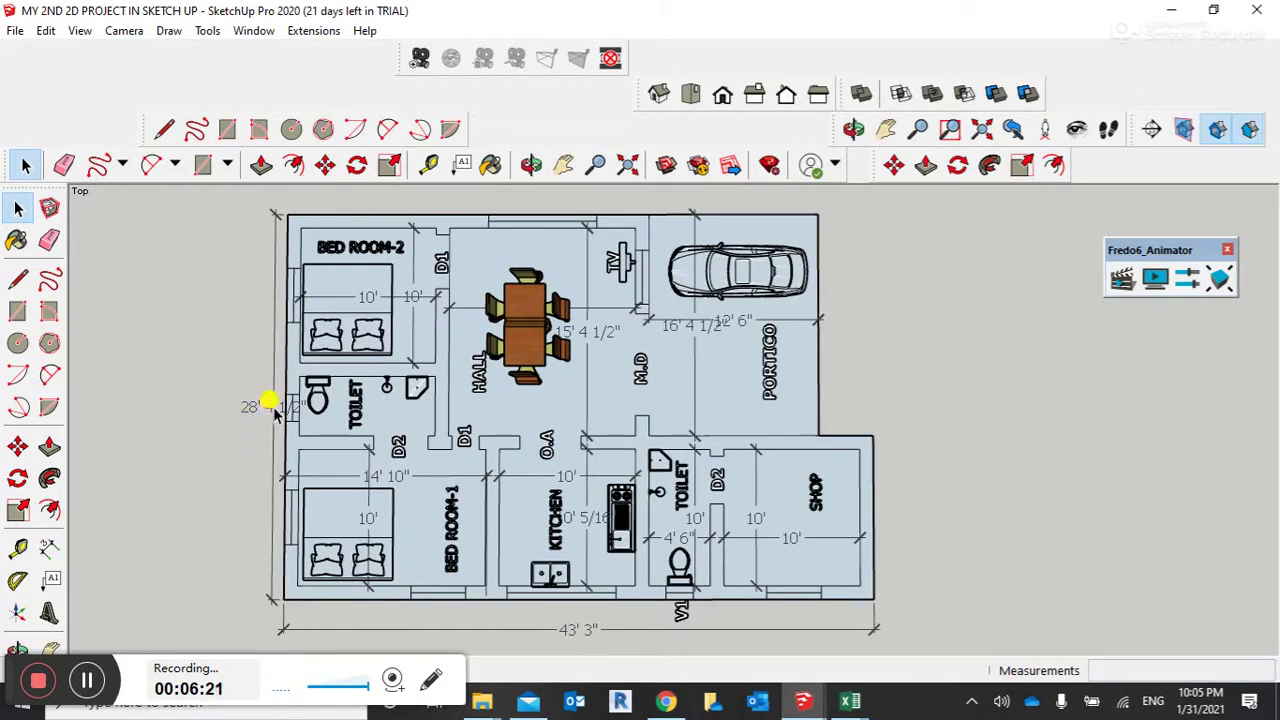
# Reposition the portico's width dimension onto the wall line between the portico and the shop.
pyautogui.click(47, 549)
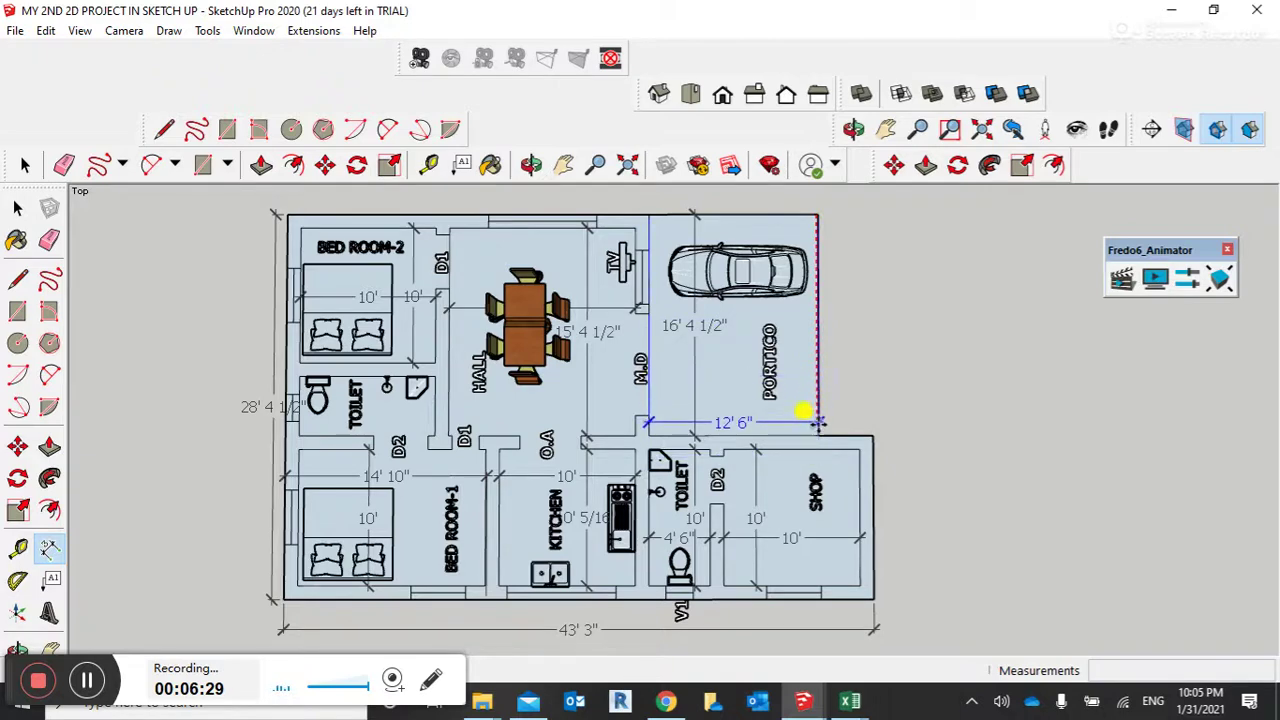
pyautogui.click(818, 435)
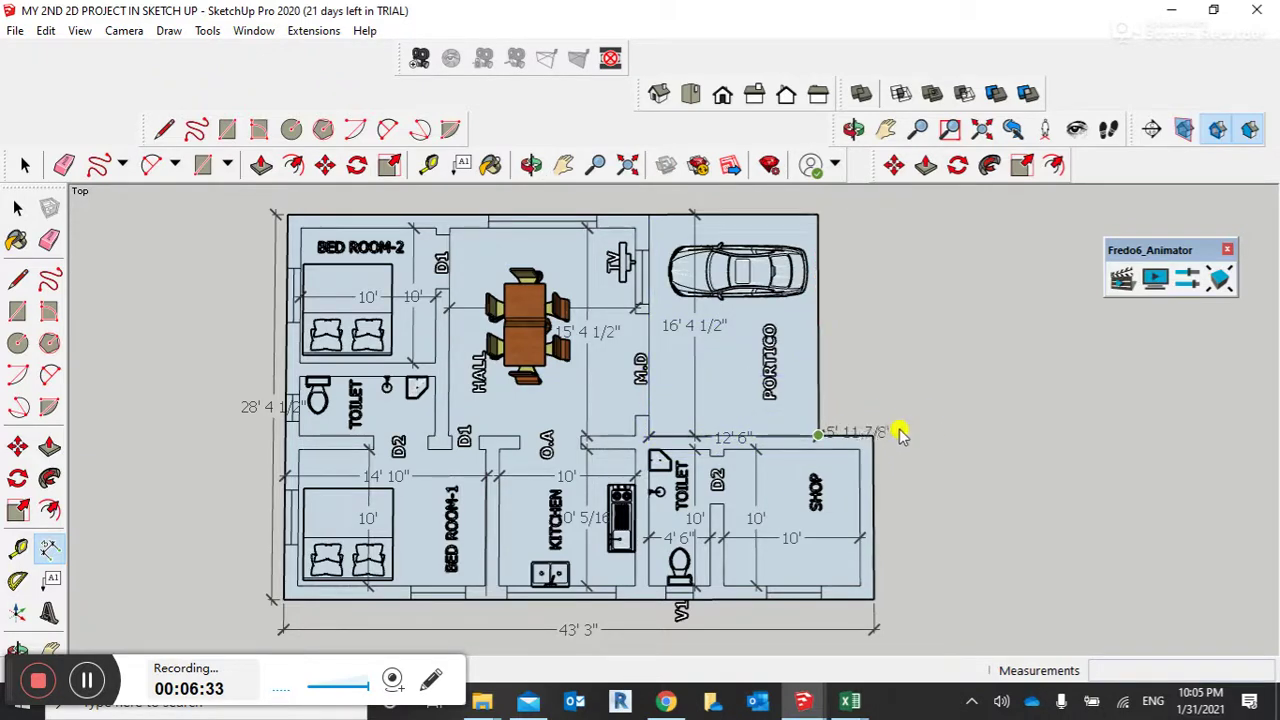
pyautogui.press('space')
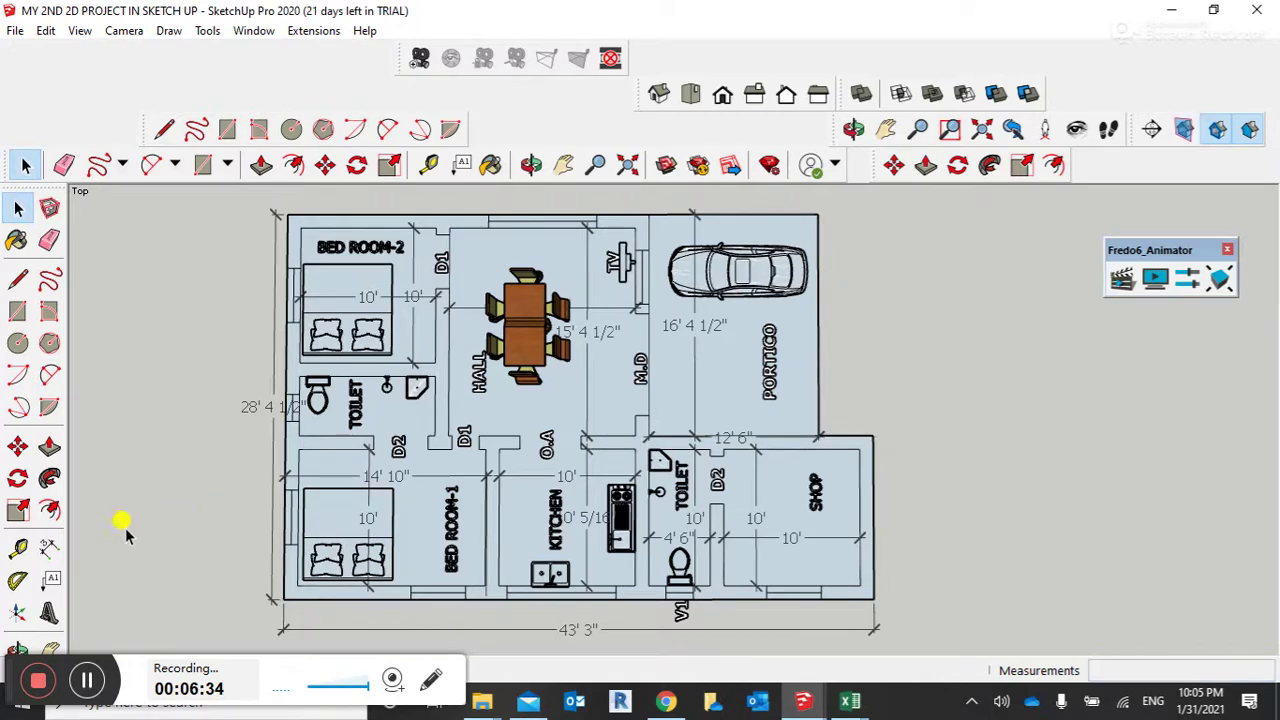
# Dimension the full length of the portico's outer edge, placing the dimension well outside the plan.
pyautogui.click(47, 549)
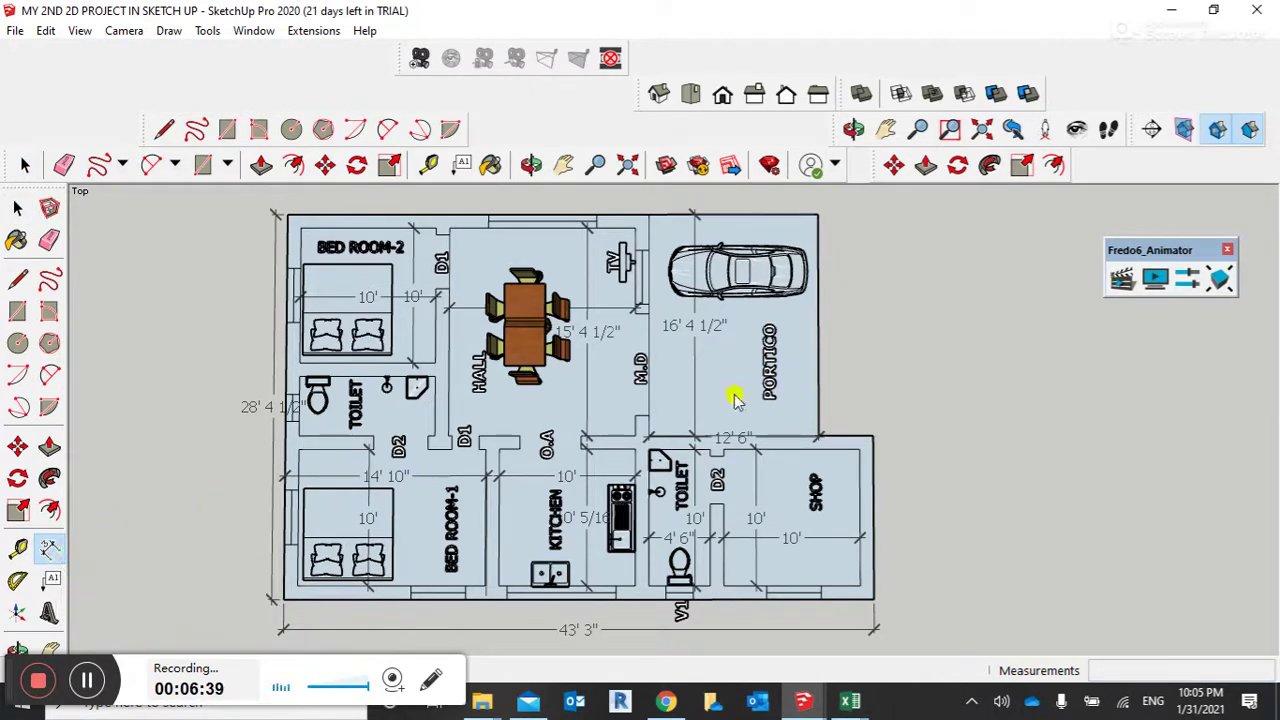
pyautogui.click(818, 217)
pyautogui.click(818, 437)
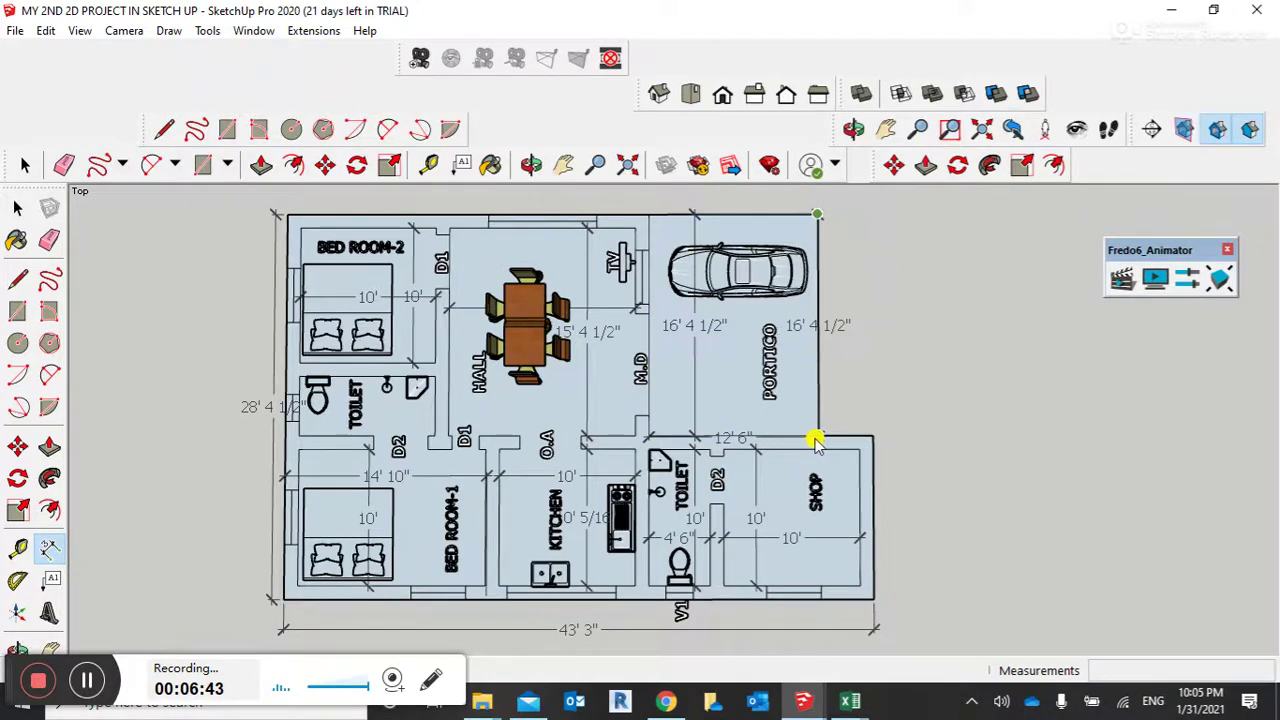
pyautogui.click(976, 437)
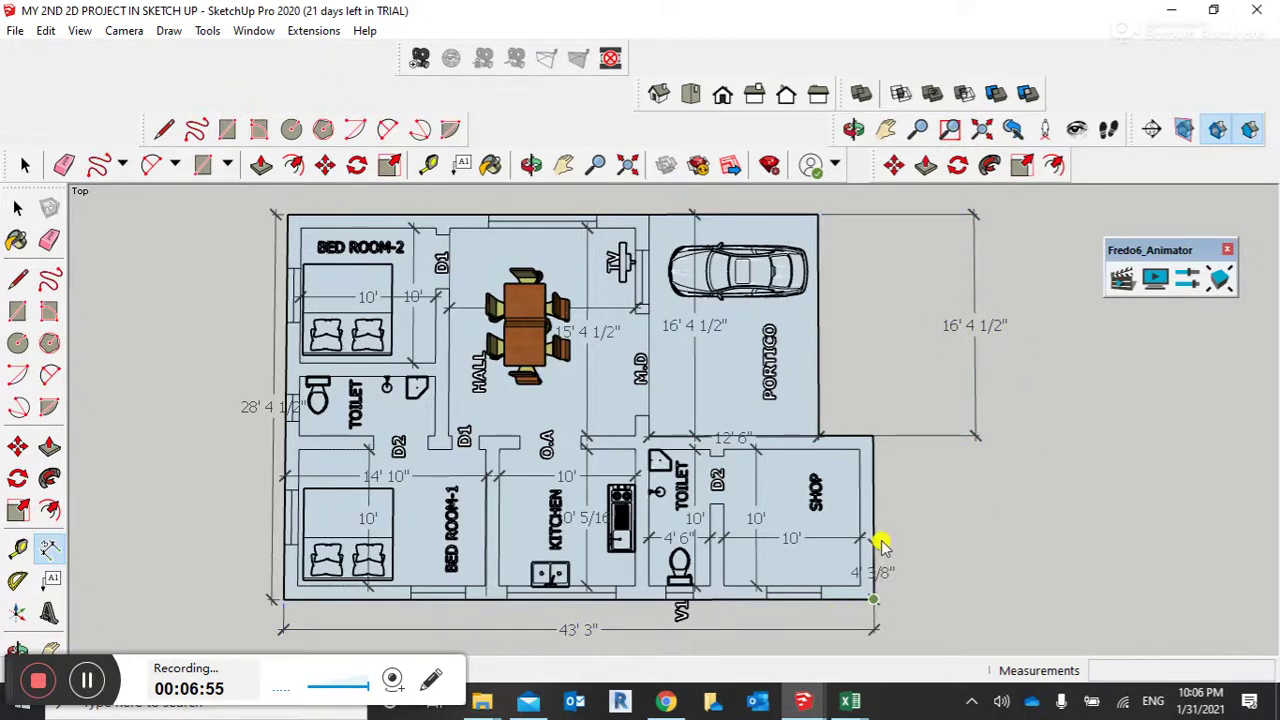
# Dimension the shop's outer wall from corner to corner, aligned with the portico's outer dimension.
pyautogui.click(873, 438)
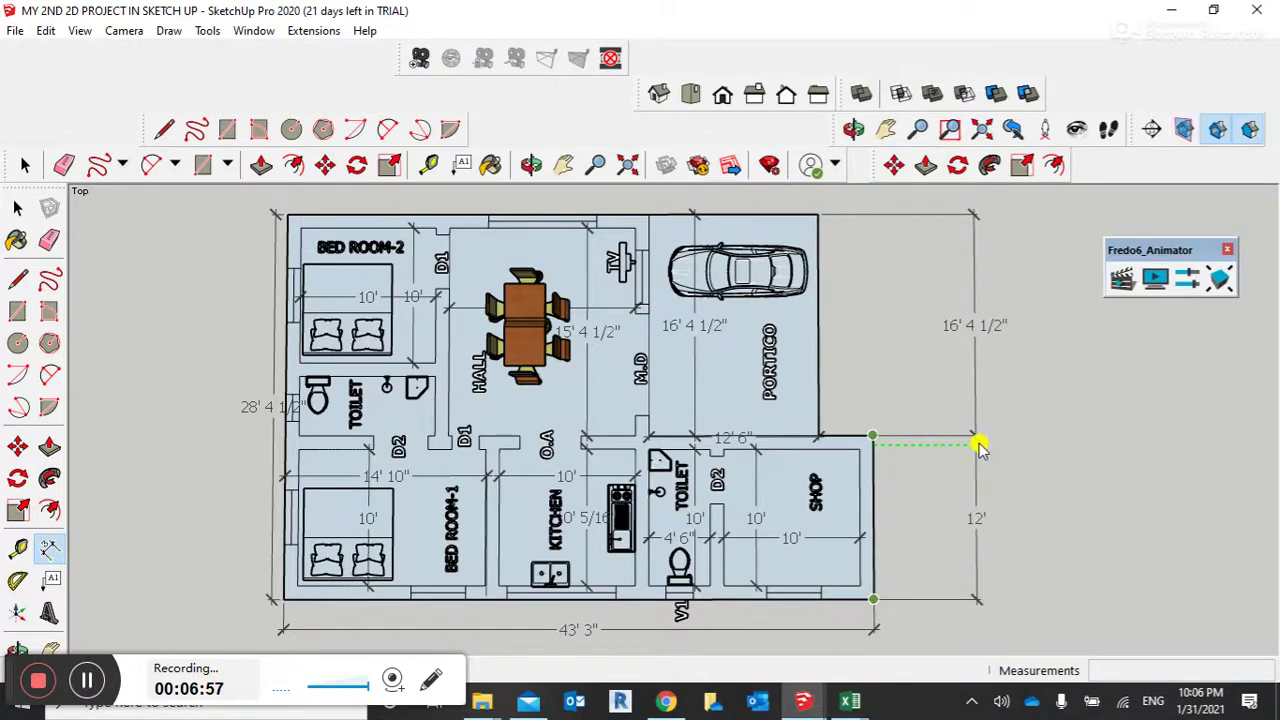
pyautogui.click(1025, 461)
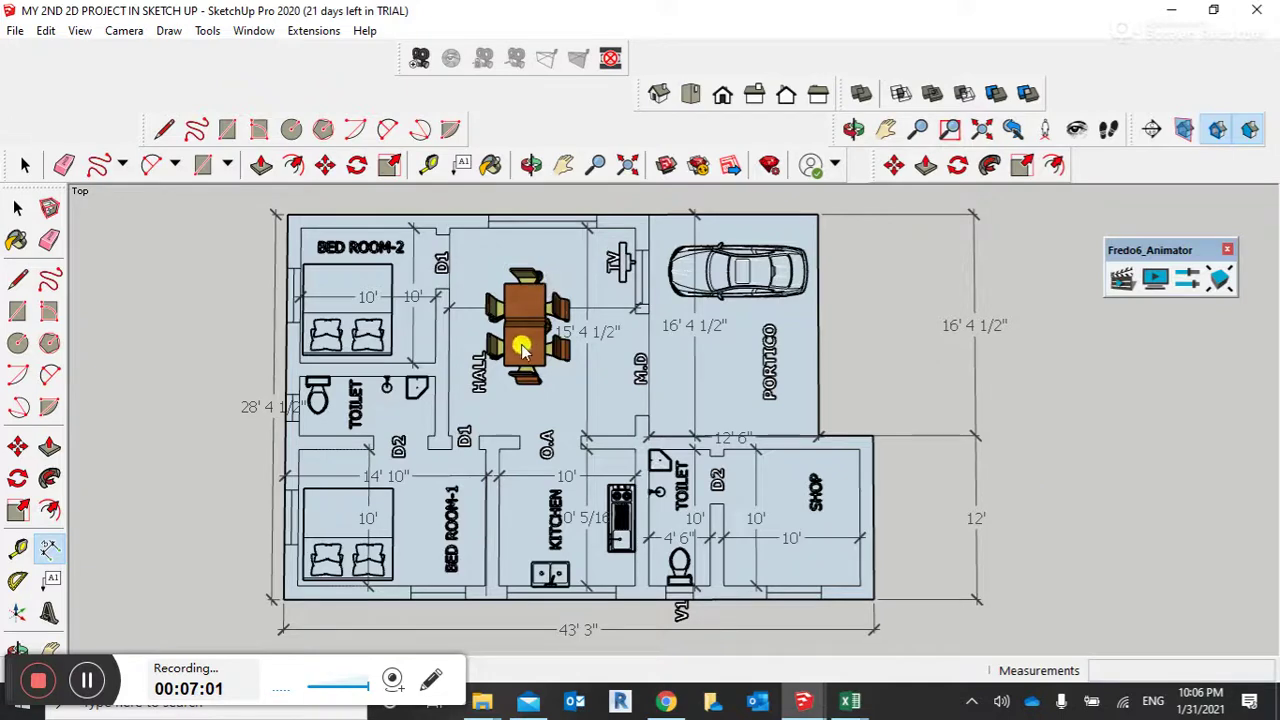
pyautogui.press('space')
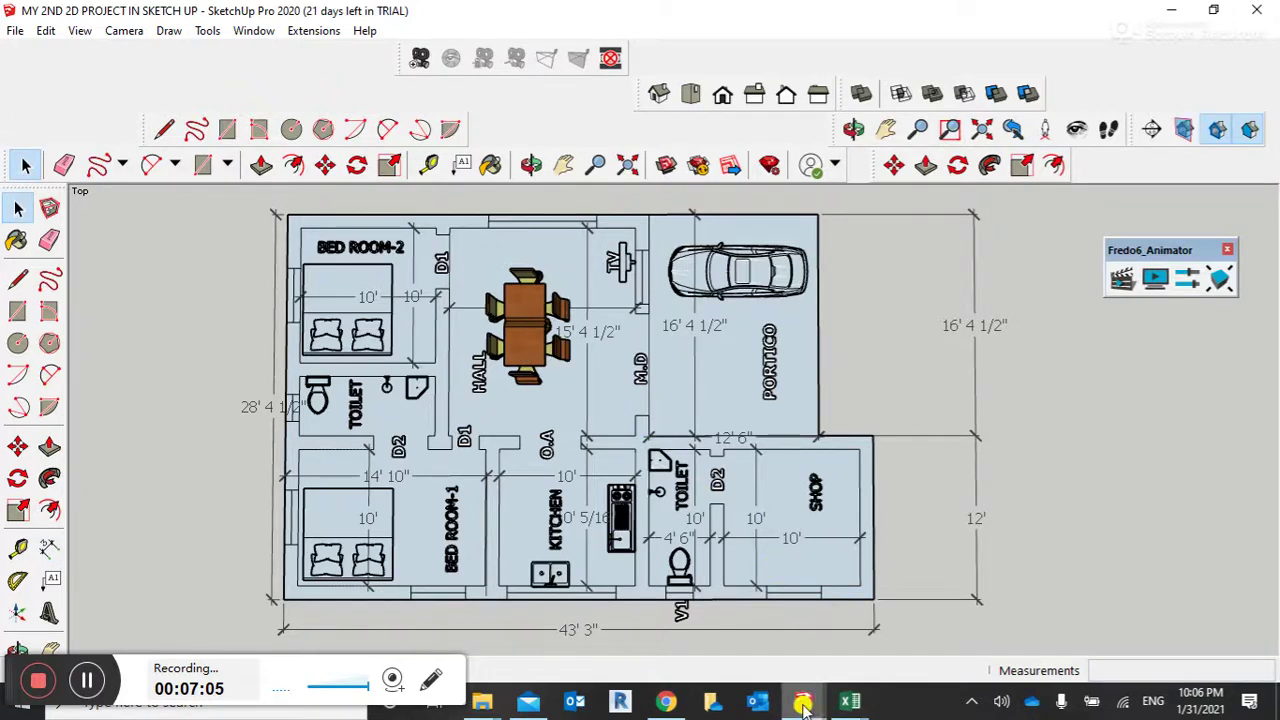
# Switch to the 3D project and examine the house, boundary wall, gate and parked car from several sides.
pyautogui.moveTo(803, 705)
pyautogui.click(880, 628)
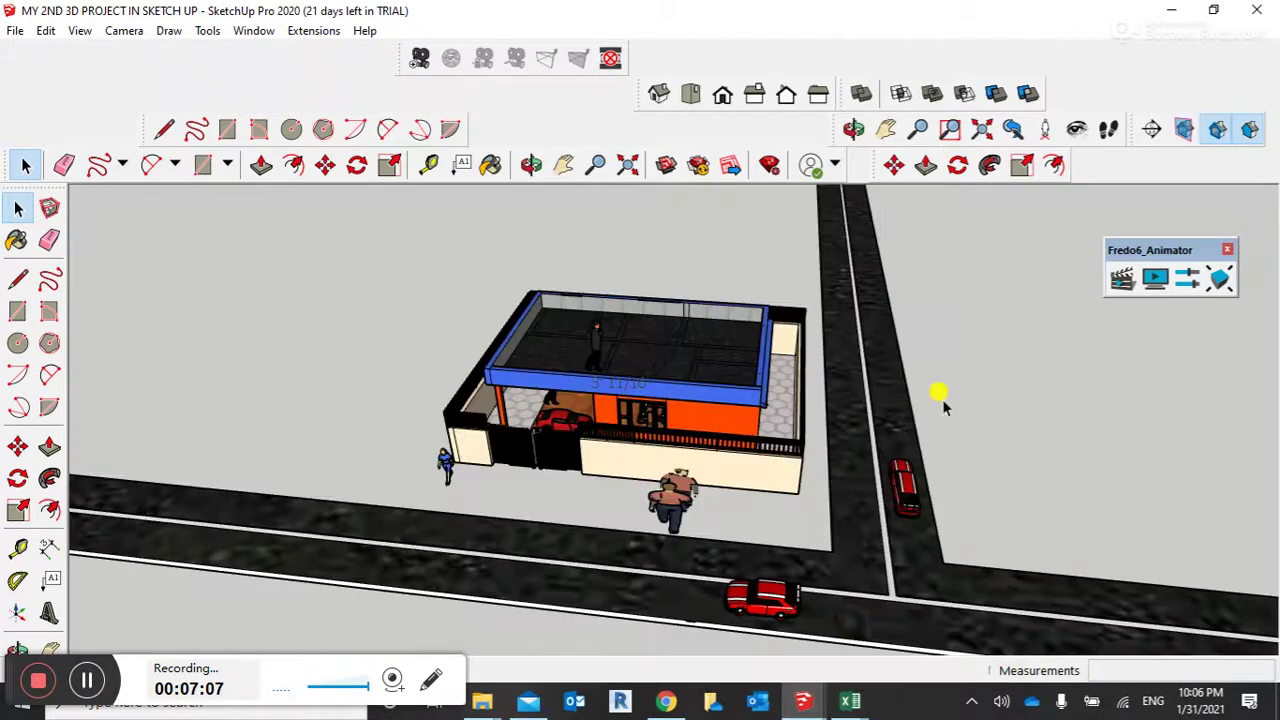
pyautogui.moveTo(940, 405)
pyautogui.mouseDown(button='middle')
pyautogui.moveTo(937, 394)
pyautogui.moveTo(1000, 417)
pyautogui.moveTo(846, 371)
pyautogui.moveTo(686, 355)
pyautogui.moveTo(657, 409)
pyautogui.moveTo(665, 490)
pyautogui.moveTo(677, 491)
pyautogui.mouseUp(button='middle')
pyautogui.scroll(6, 690, 500)
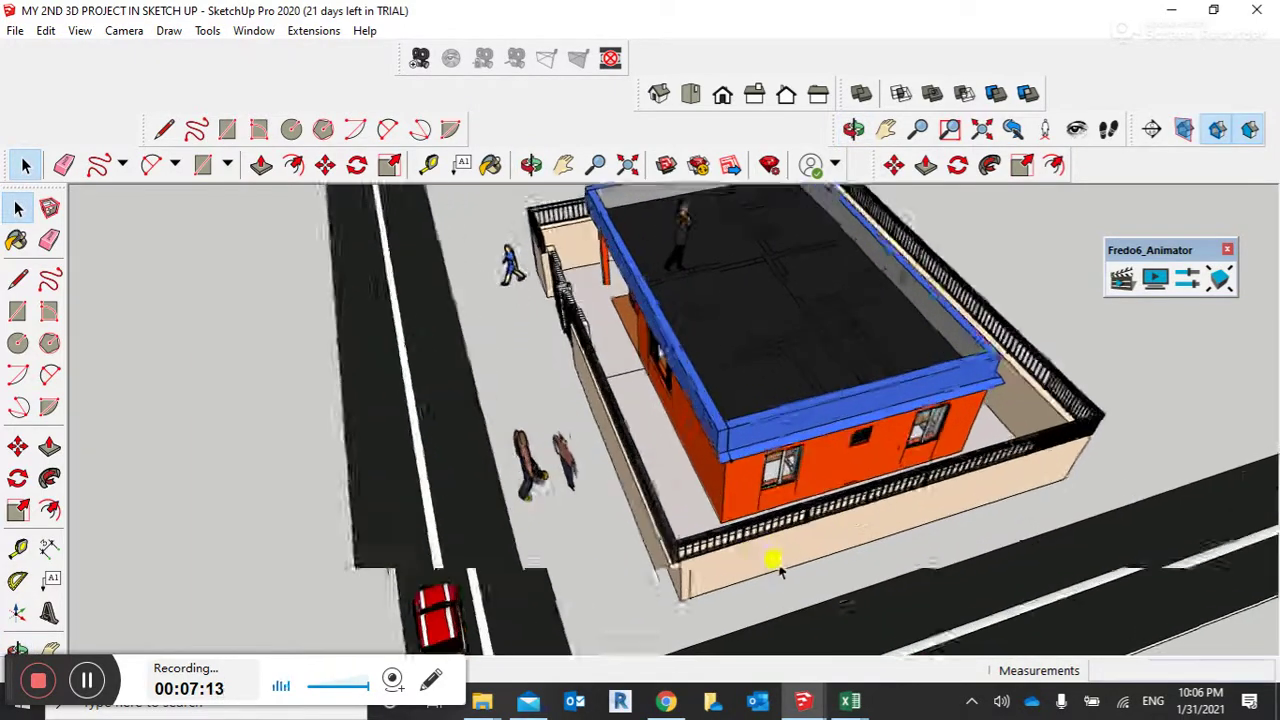
pyautogui.moveTo(757, 591); pyautogui.dragTo(1014, 591, button='middle')
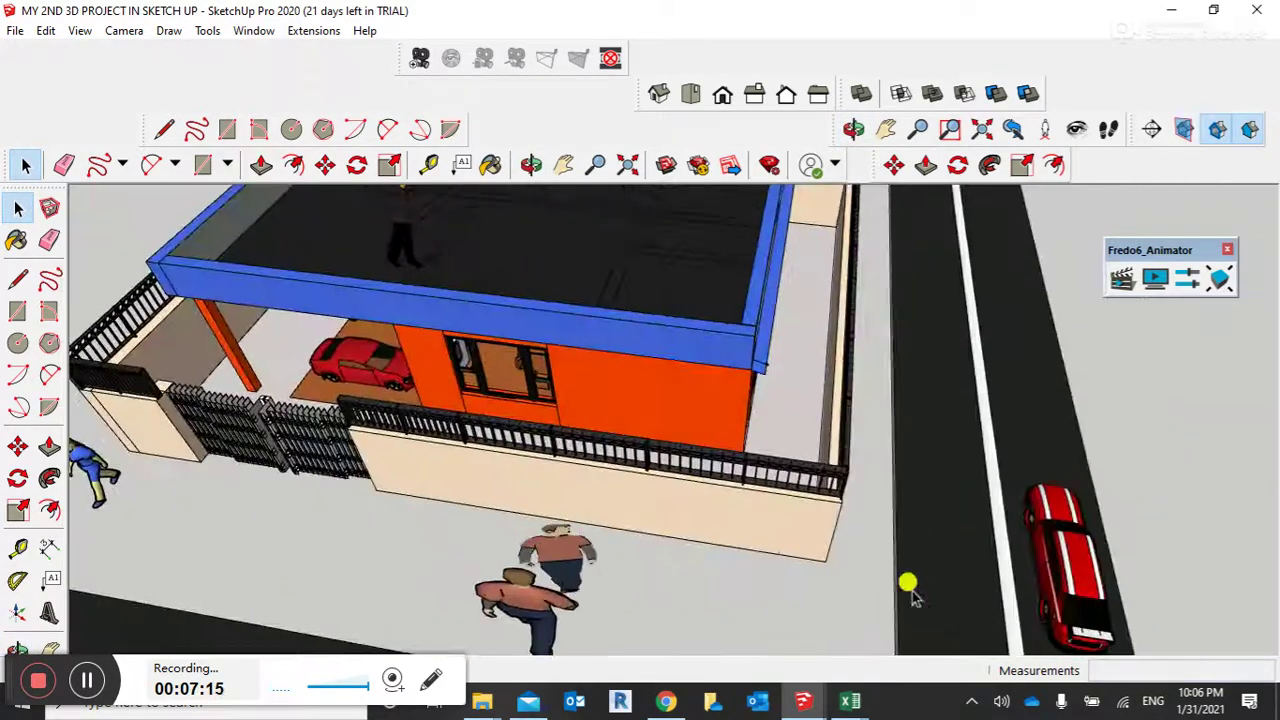
pyautogui.scroll(-3, 750, 597)
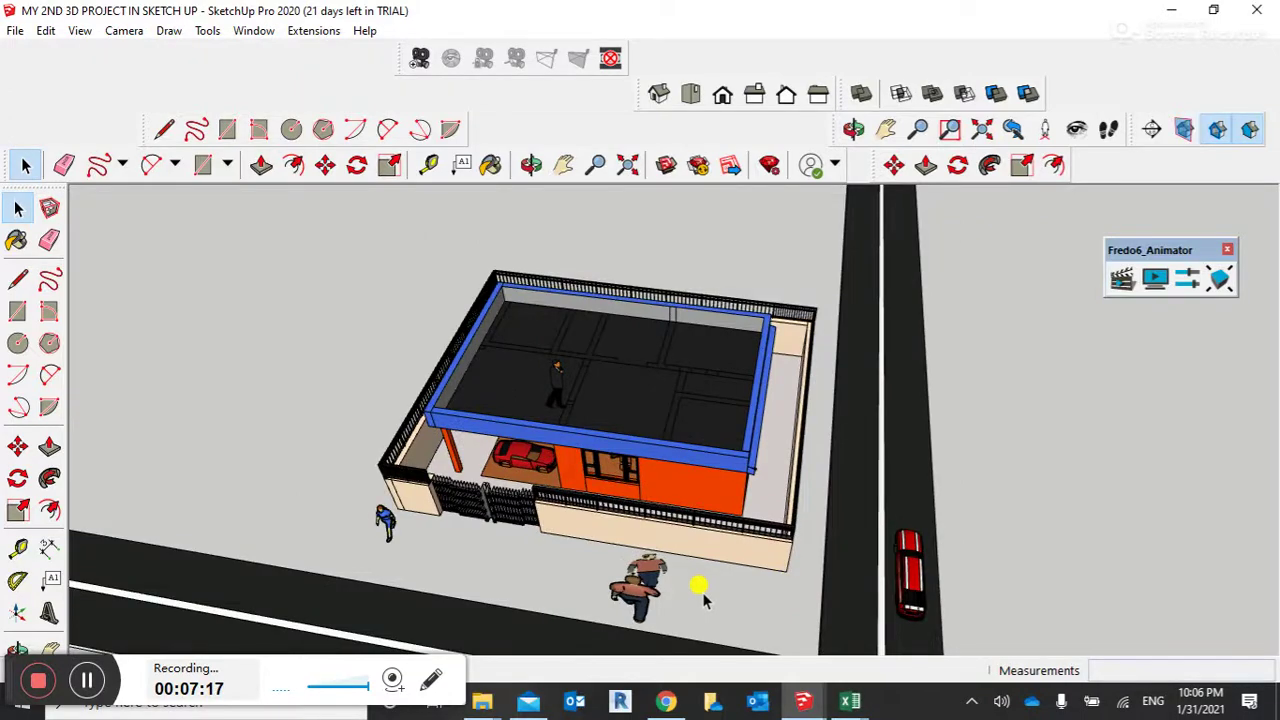
pyautogui.scroll(3, 704, 598)
pyautogui.moveTo(703, 594)
pyautogui.mouseDown(button='middle')
pyautogui.moveTo(740, 523)
pyautogui.moveTo(718, 545)
pyautogui.moveTo(408, 555)
pyautogui.mouseUp(button='middle')
pyautogui.scroll(1, 410, 518)
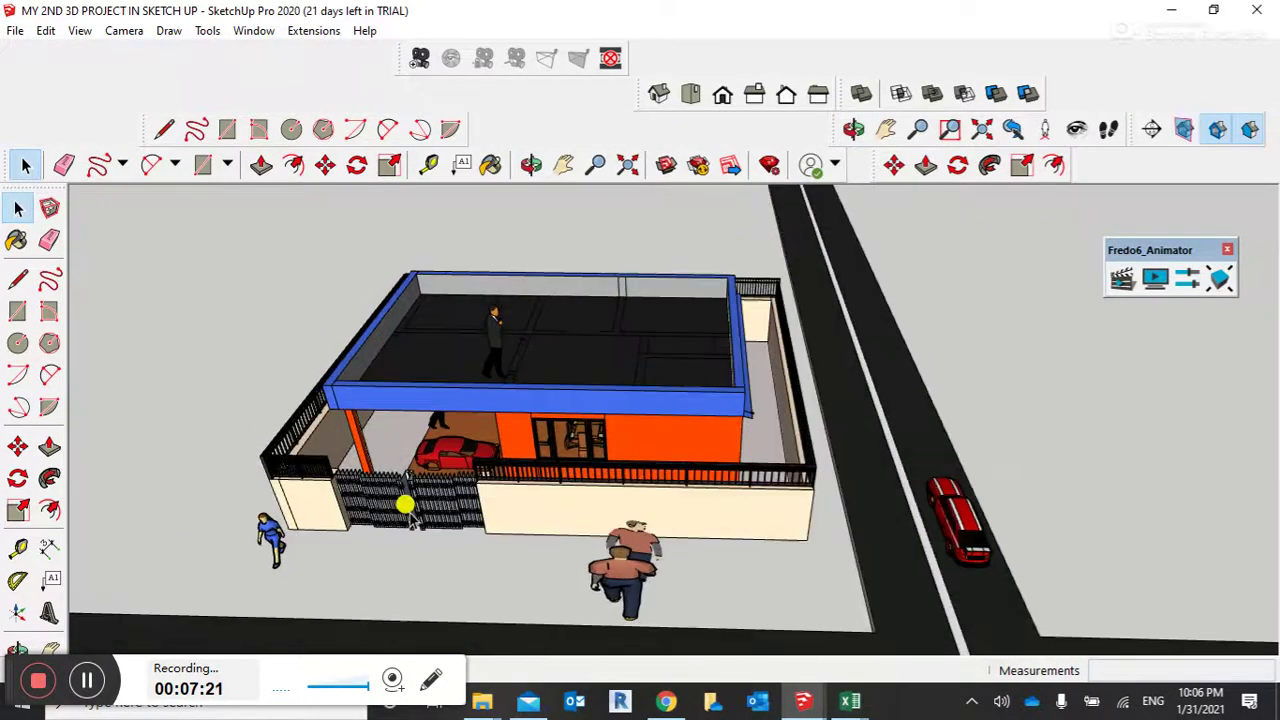
# Examine the front of the 3D house, including the gate, roof parapet, boundary wall and front yard, from low and high angles.
pyautogui.scroll(2, 422, 525)
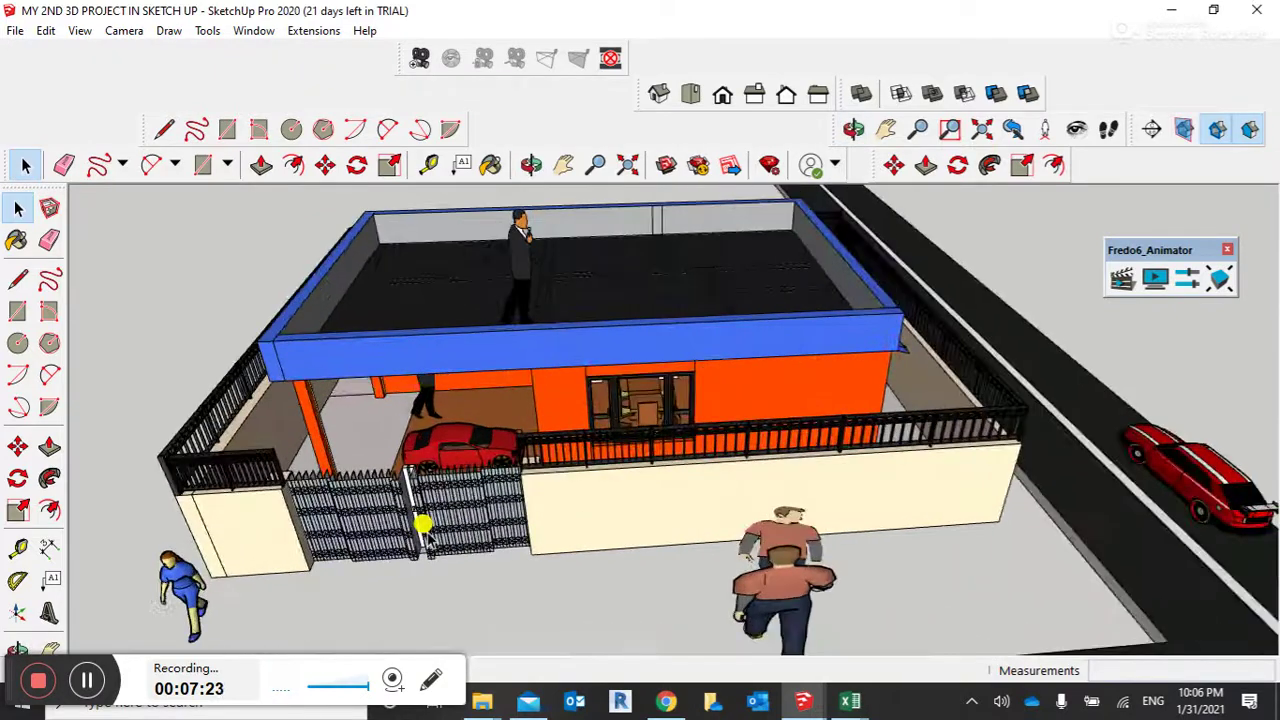
pyautogui.scroll(-2, 623, 571)
pyautogui.moveTo(623, 571)
pyautogui.mouseDown(button='middle')
pyautogui.moveTo(809, 580)
pyautogui.moveTo(738, 600)
pyautogui.moveTo(740, 666)
pyautogui.moveTo(820, 563)
pyautogui.moveTo(809, 491)
pyautogui.mouseUp(button='middle')
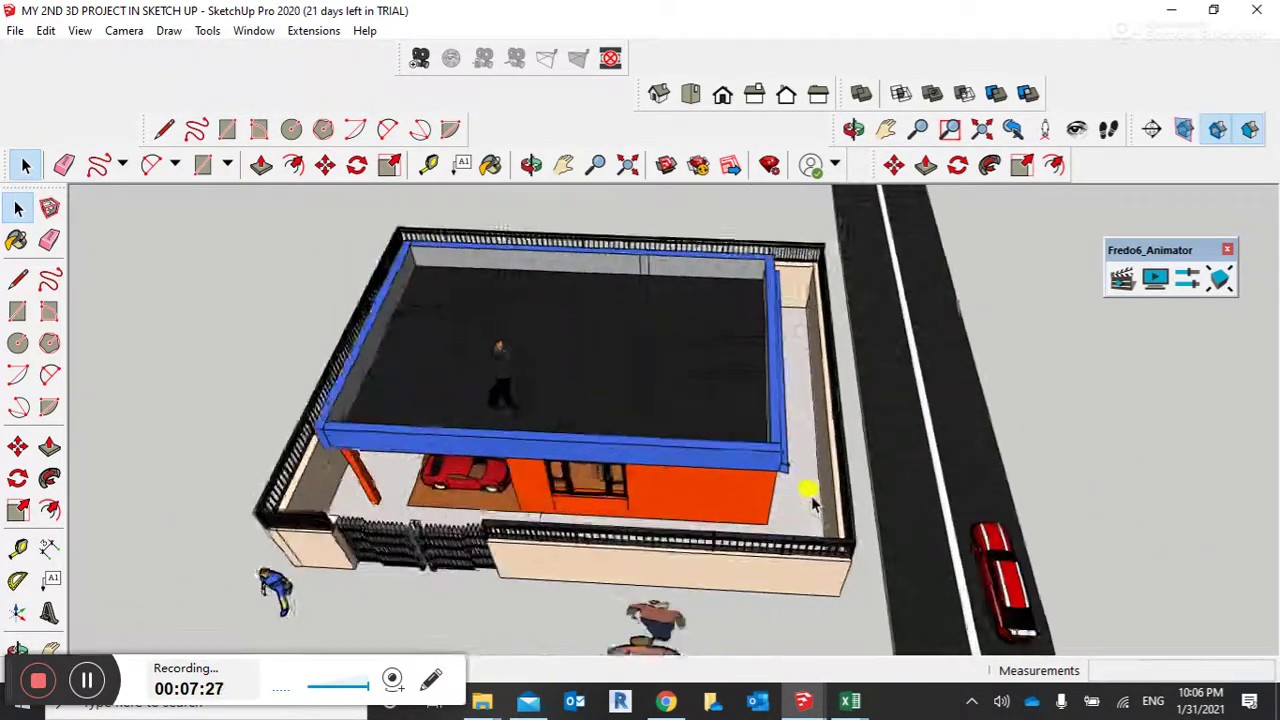
pyautogui.scroll(3, 1012, 485)
pyautogui.moveTo(1012, 485)
pyautogui.mouseDown(button='middle')
pyautogui.moveTo(1143, 443)
pyautogui.moveTo(1129, 529)
pyautogui.mouseUp(button='middle')
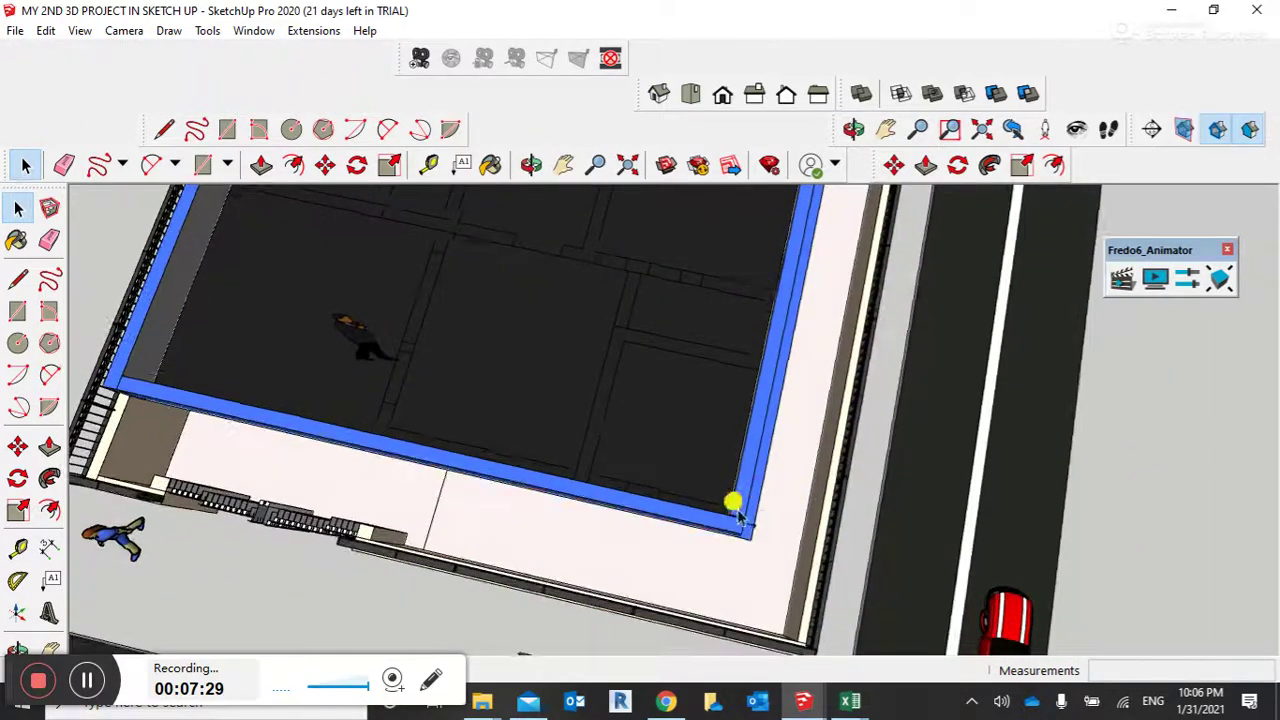
pyautogui.moveTo(734, 494); pyautogui.dragTo(615, 615, button='middle')
pyautogui.moveTo(478, 612); pyautogui.dragTo(503, 457, button='middle')
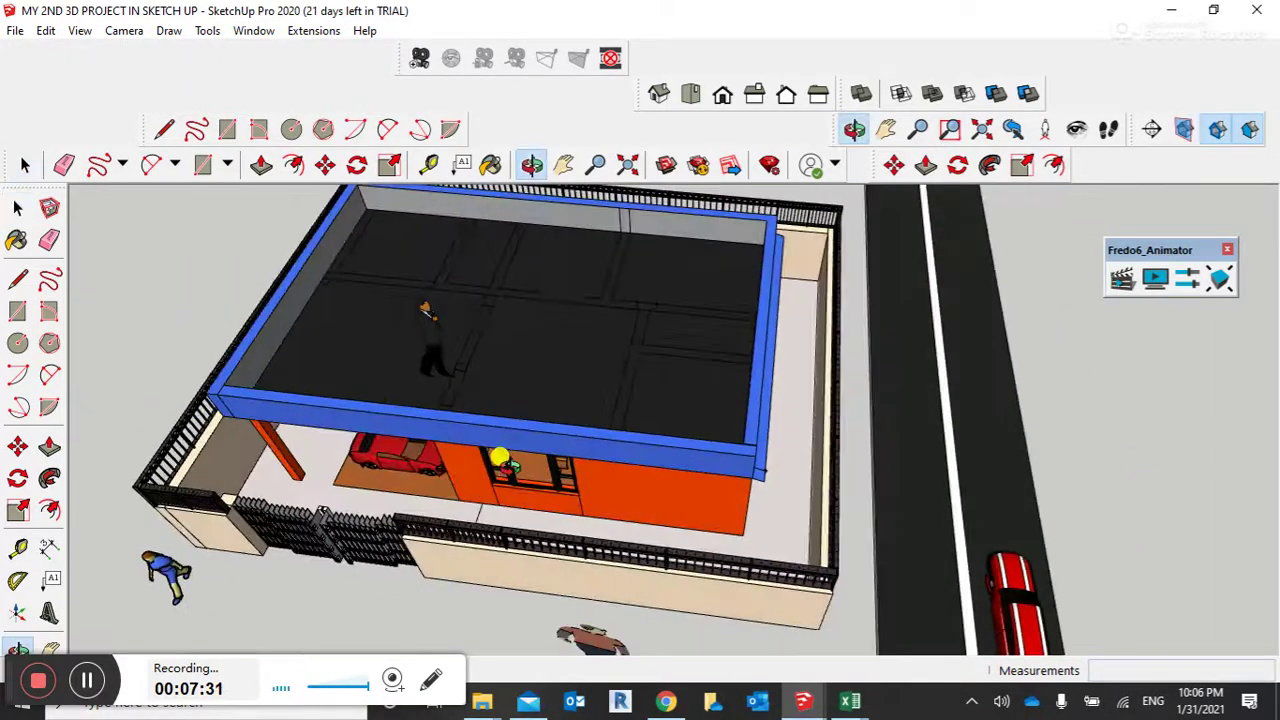
pyautogui.scroll(3, 610, 518)
pyautogui.scroll(-3, 636, 495)
pyautogui.moveTo(634, 491)
pyautogui.mouseDown(button='middle')
pyautogui.moveTo(349, 583)
pyautogui.moveTo(468, 478)
pyautogui.moveTo(745, 515)
pyautogui.mouseUp(button='middle')
pyautogui.moveTo(797, 570)
pyautogui.mouseDown(button='middle')
pyautogui.moveTo(737, 623)
pyautogui.moveTo(714, 609)
pyautogui.moveTo(669, 511)
pyautogui.mouseUp(button='middle')
pyautogui.scroll(3, 660, 522)
pyautogui.scroll(-3, 351, 499)
pyautogui.moveTo(414, 466)
pyautogui.mouseDown(button='middle')
pyautogui.moveTo(606, 408)
pyautogui.moveTo(585, 450)
pyautogui.mouseUp(button='middle')
pyautogui.scroll(-5, 575, 457)
# Examine the portico side of the house, including the entrance door, adjoining window and parked car behind the fence.
pyautogui.moveTo(354, 491)
pyautogui.mouseDown(button='middle')
pyautogui.moveTo(394, 531)
pyautogui.moveTo(614, 583)
pyautogui.moveTo(837, 509)
pyautogui.mouseUp(button='middle')
pyautogui.scroll(3, 413, 527)
pyautogui.scroll(4, 413, 527)
pyautogui.scroll(2, 636, 572)
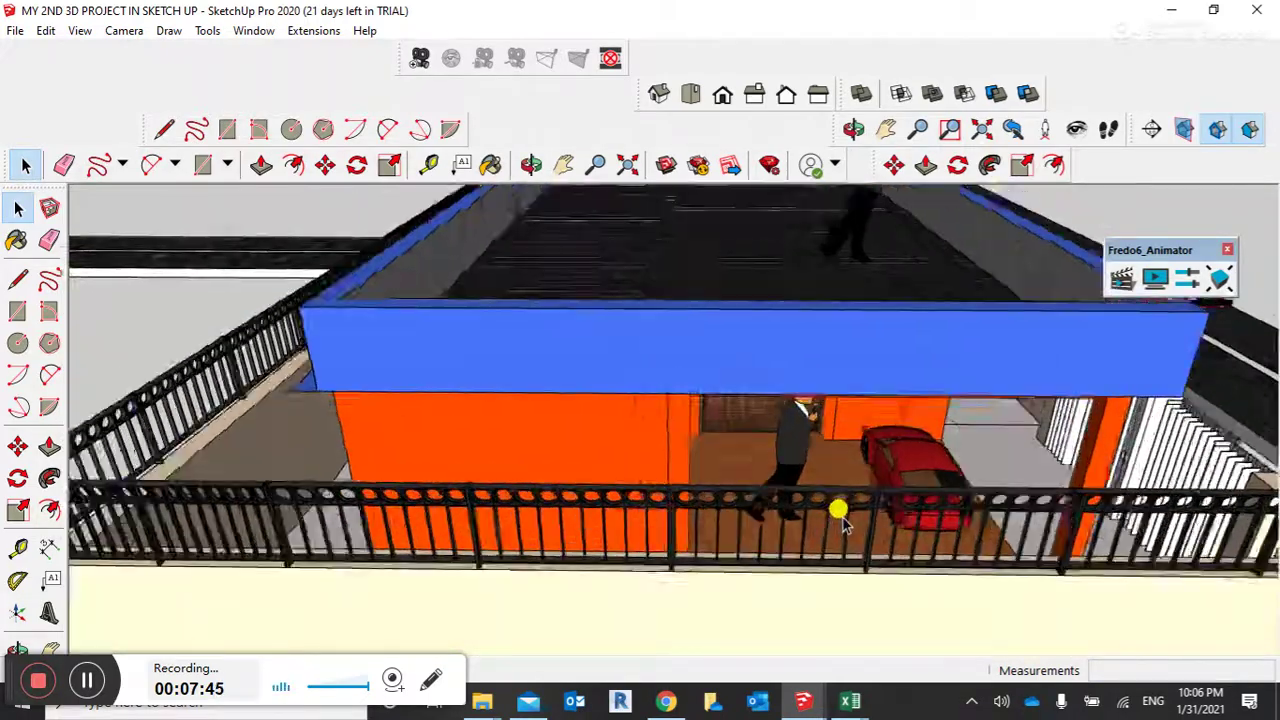
pyautogui.scroll(5, 837, 449)
pyautogui.scroll(-2, 843, 466)
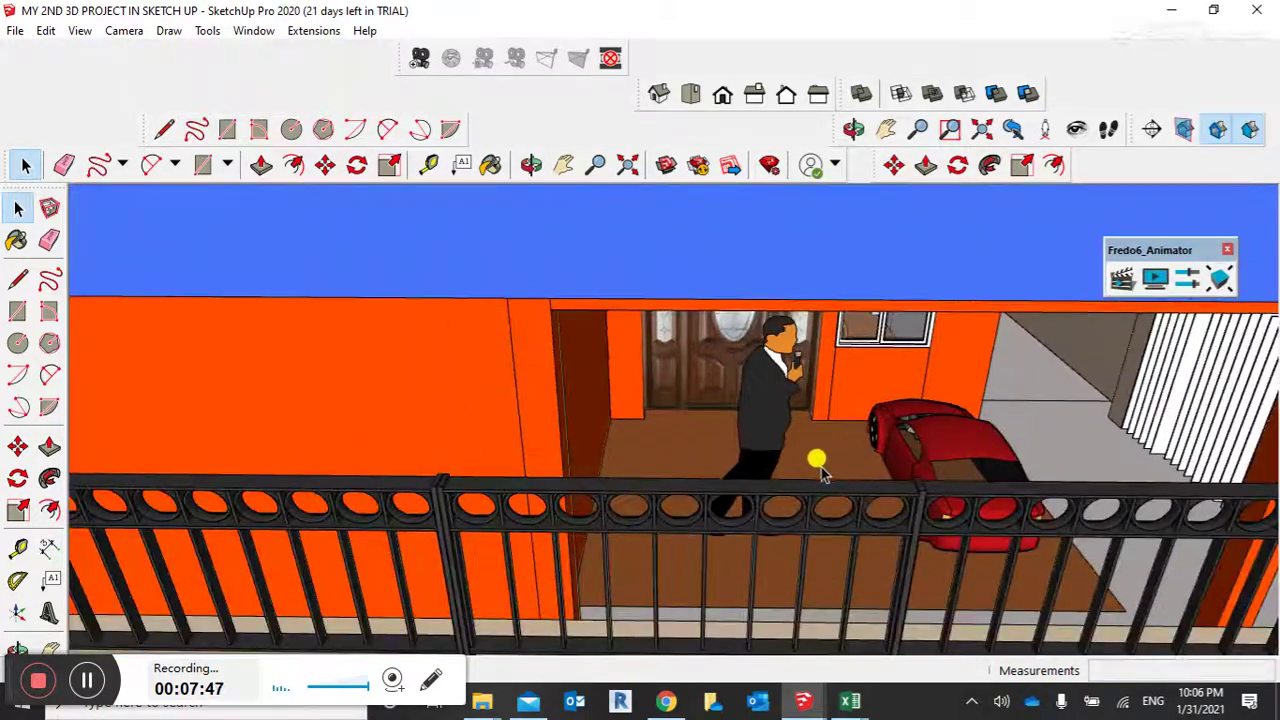
pyautogui.scroll(-5, 820, 460)
pyautogui.scroll(5, 634, 443)
# Examine the rear facade's windows, large glazed opening and small louvred vent from close up and from a distance.
pyautogui.moveTo(622, 490)
pyautogui.mouseDown(button='middle')
pyautogui.moveTo(829, 486)
pyautogui.moveTo(547, 515)
pyautogui.mouseUp(button='middle')
pyautogui.moveTo(285, 610)
pyautogui.mouseDown(button='middle')
pyautogui.moveTo(337, 543)
pyautogui.moveTo(491, 549)
pyautogui.mouseUp(button='middle')
pyautogui.scroll(2, 405, 525)
pyautogui.moveTo(405, 525)
pyautogui.mouseDown(button='middle')
pyautogui.moveTo(352, 512)
pyautogui.moveTo(385, 515)
pyautogui.mouseUp(button='middle')
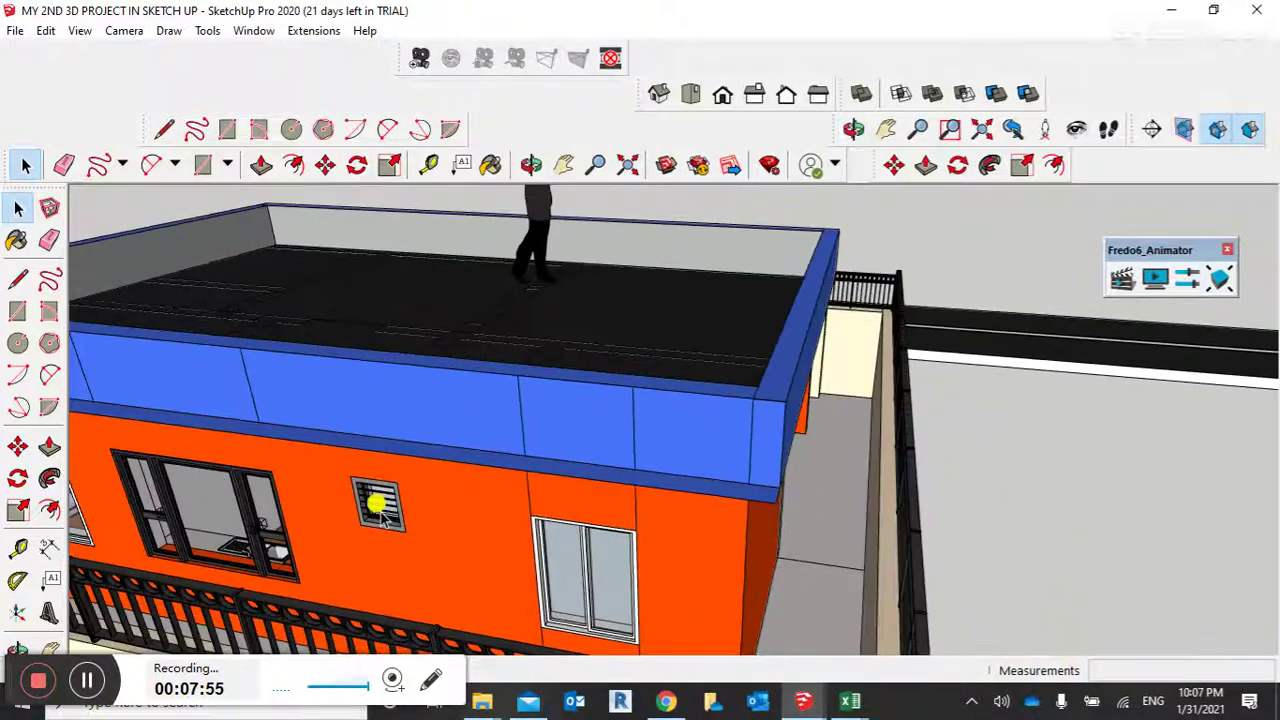
pyautogui.moveTo(435, 525)
pyautogui.mouseDown(button='middle')
pyautogui.moveTo(377, 500)
pyautogui.moveTo(240, 535)
pyautogui.mouseUp(button='middle')
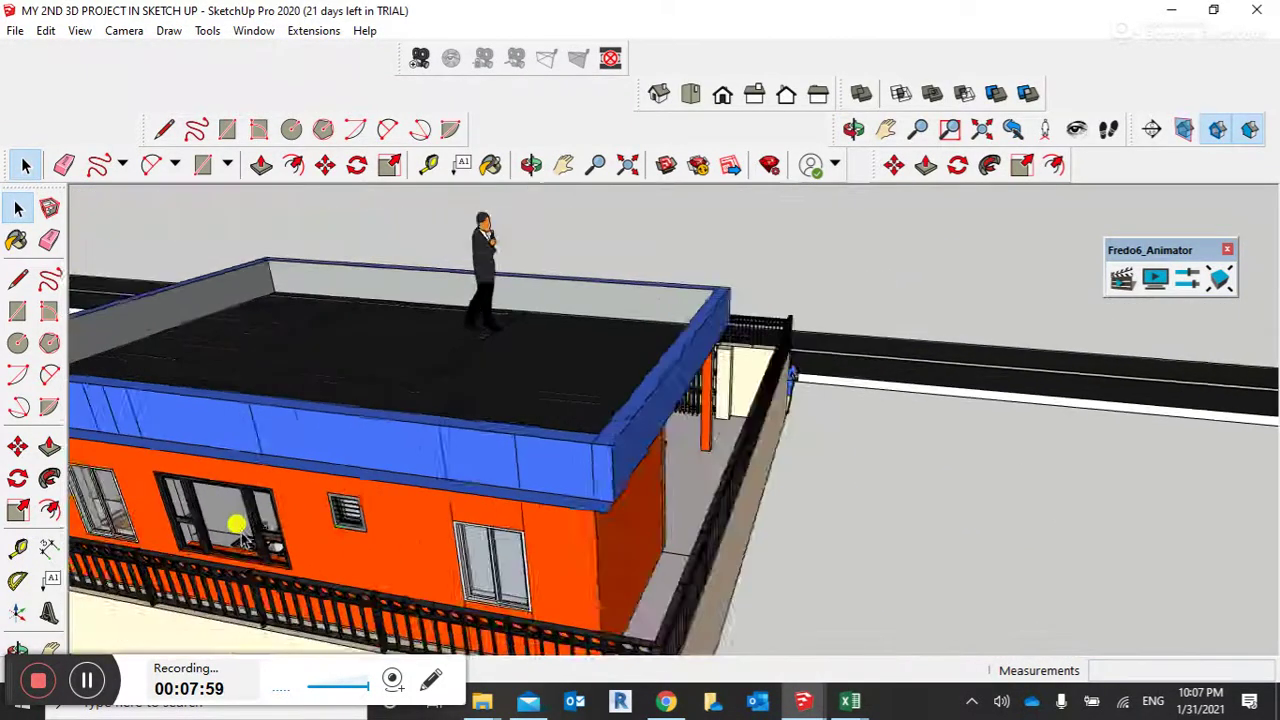
pyautogui.scroll(-6, 240, 535)
pyautogui.scroll(6, 120, 571)
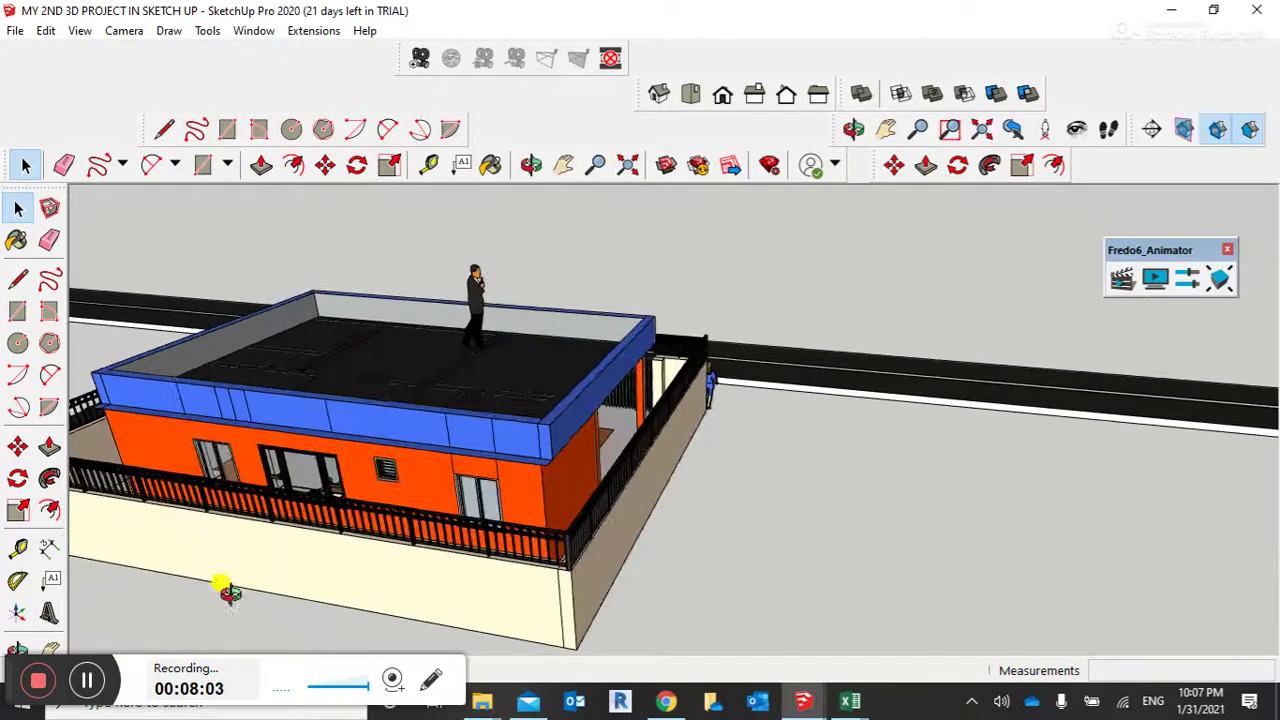
pyautogui.moveTo(212, 578); pyautogui.dragTo(229, 606, button='middle')
pyautogui.scroll(5, 337, 563)
pyautogui.scroll(-6, 365, 575)
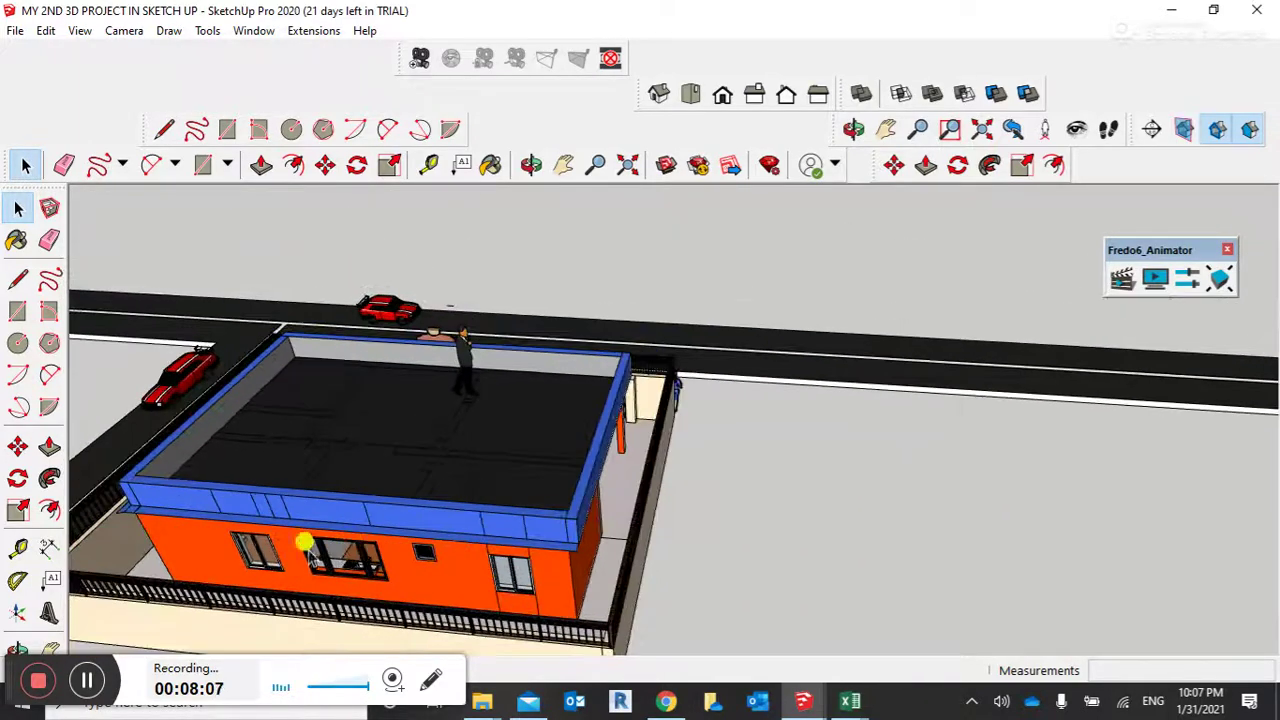
pyautogui.scroll(2, 255, 555)
pyautogui.scroll(-6, 255, 555)
# Examine the plot beside the road junction and the side wall's two sliding windows with the louvred vent between them.
pyautogui.moveTo(255, 555)
pyautogui.mouseDown(button='middle')
pyautogui.moveTo(251, 531)
pyautogui.moveTo(409, 603)
pyautogui.moveTo(523, 520)
pyautogui.moveTo(640, 490)
pyautogui.moveTo(569, 537)
pyautogui.mouseUp(button='middle')
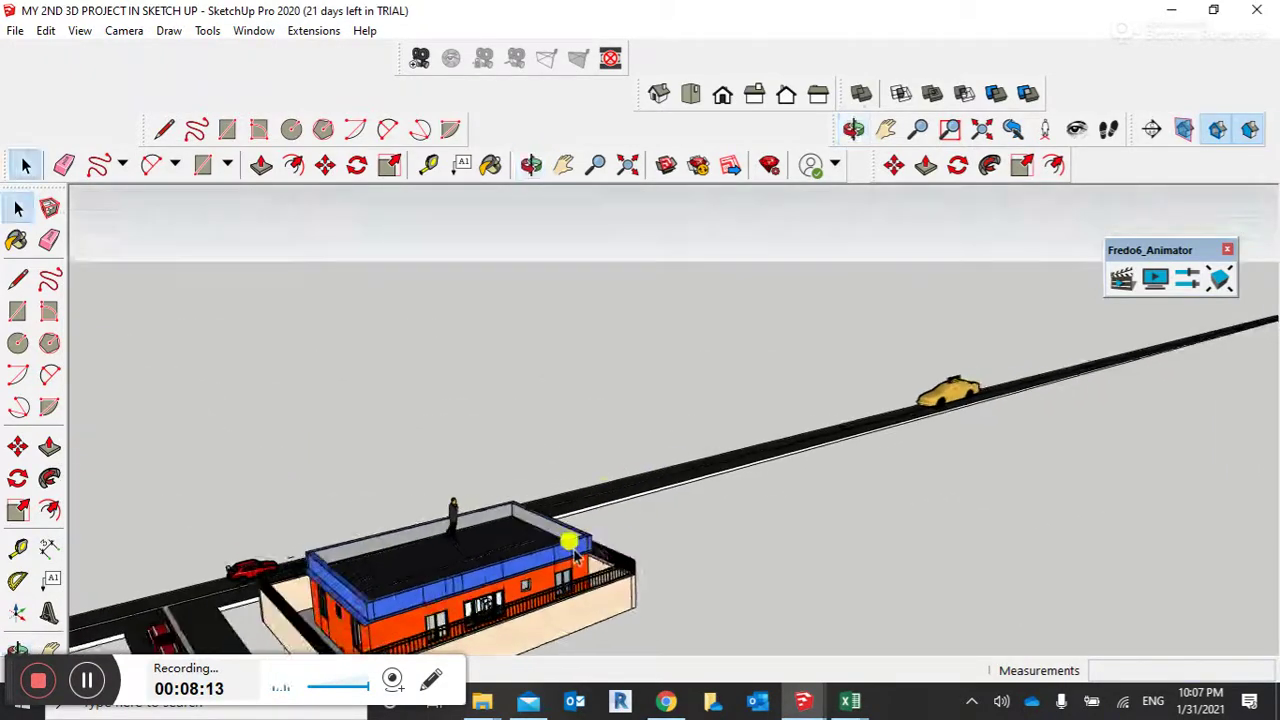
pyautogui.scroll(-3, 575, 539)
pyautogui.moveTo(565, 600); pyautogui.dragTo(557, 631, button='middle')
pyautogui.scroll(5, 549, 580)
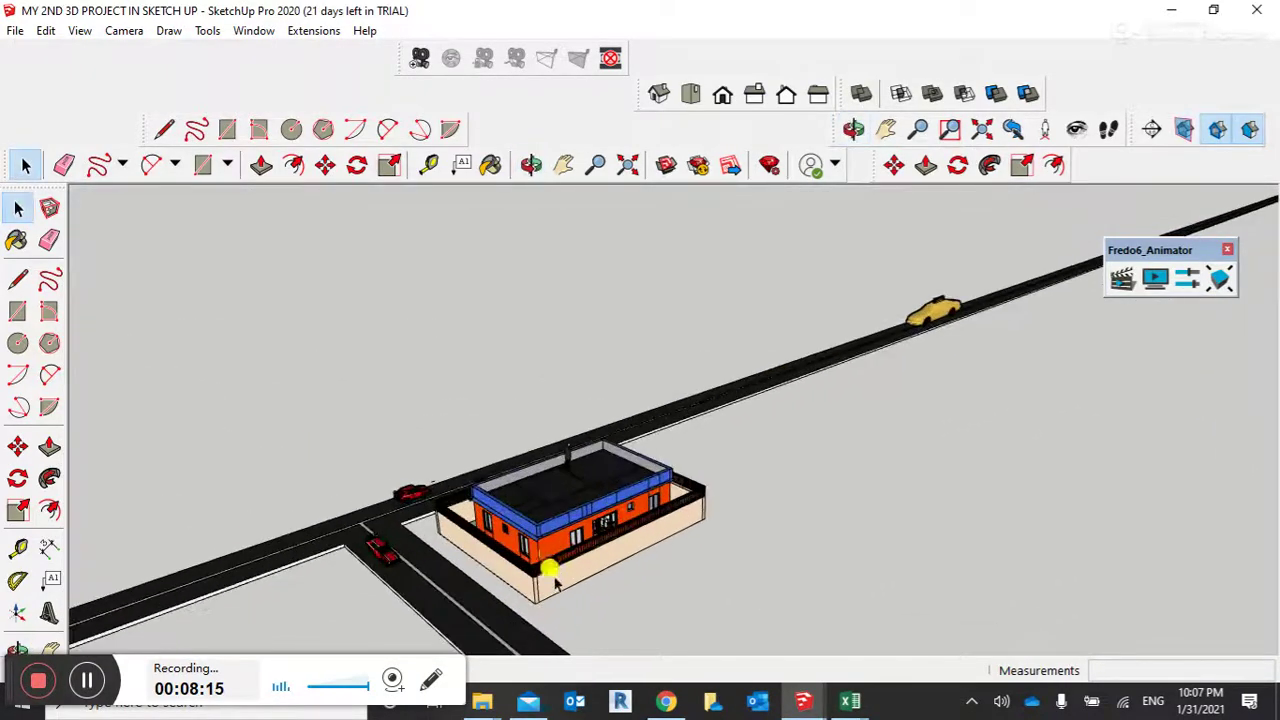
pyautogui.scroll(2, 475, 598)
pyautogui.moveTo(383, 600)
pyautogui.mouseDown(button='middle')
pyautogui.moveTo(386, 660)
pyautogui.moveTo(523, 665)
pyautogui.moveTo(505, 635)
pyautogui.mouseUp(button='middle')
pyautogui.scroll(4, 622, 575)
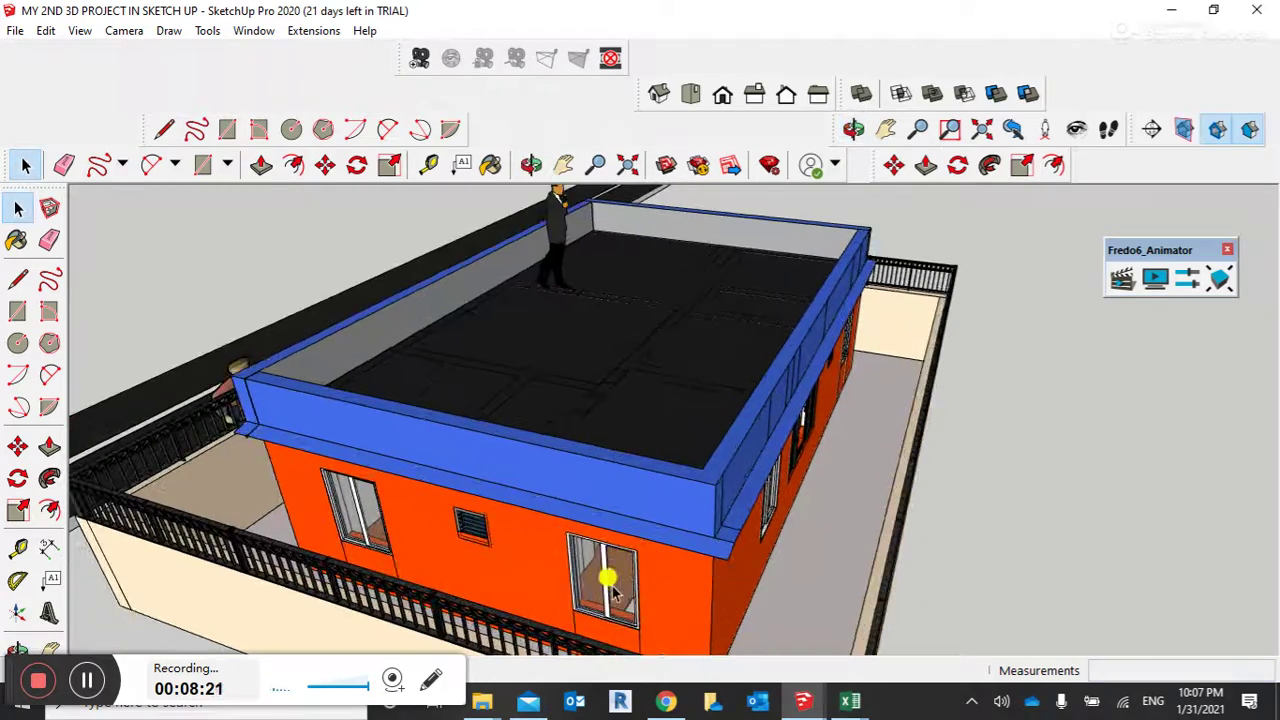
pyautogui.scroll(2, 777, 512)
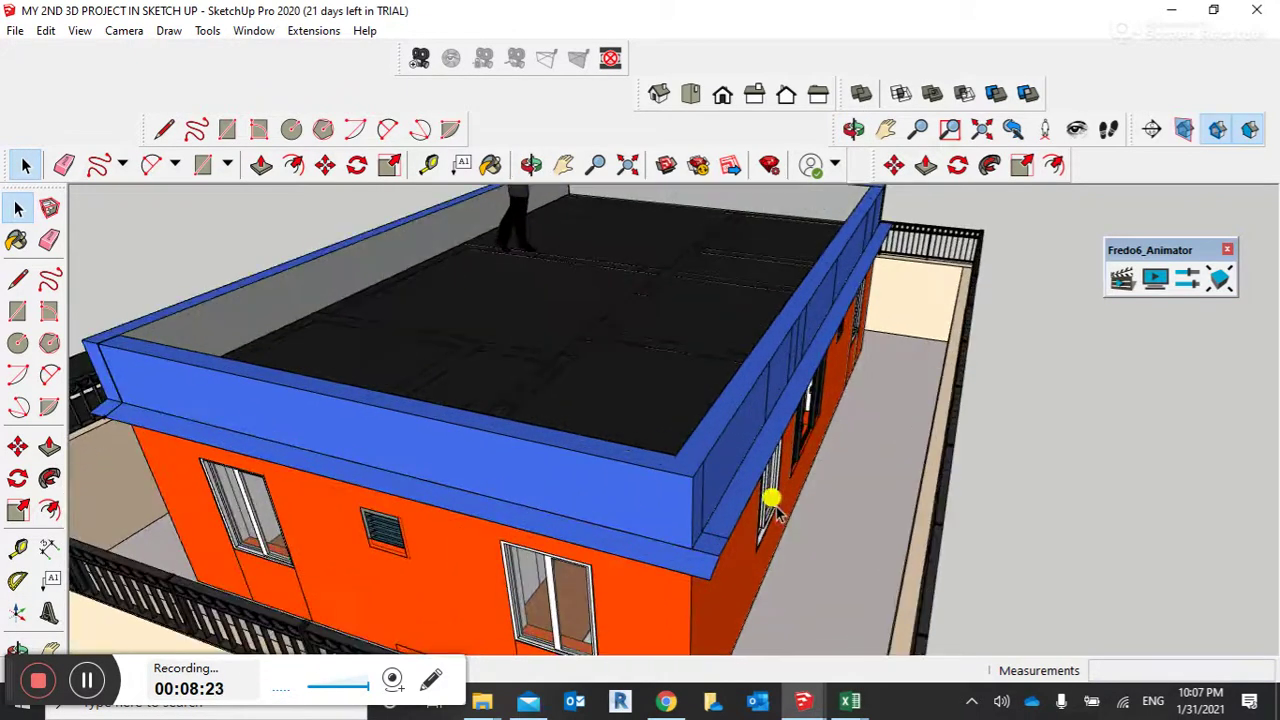
pyautogui.scroll(1, 460, 558)
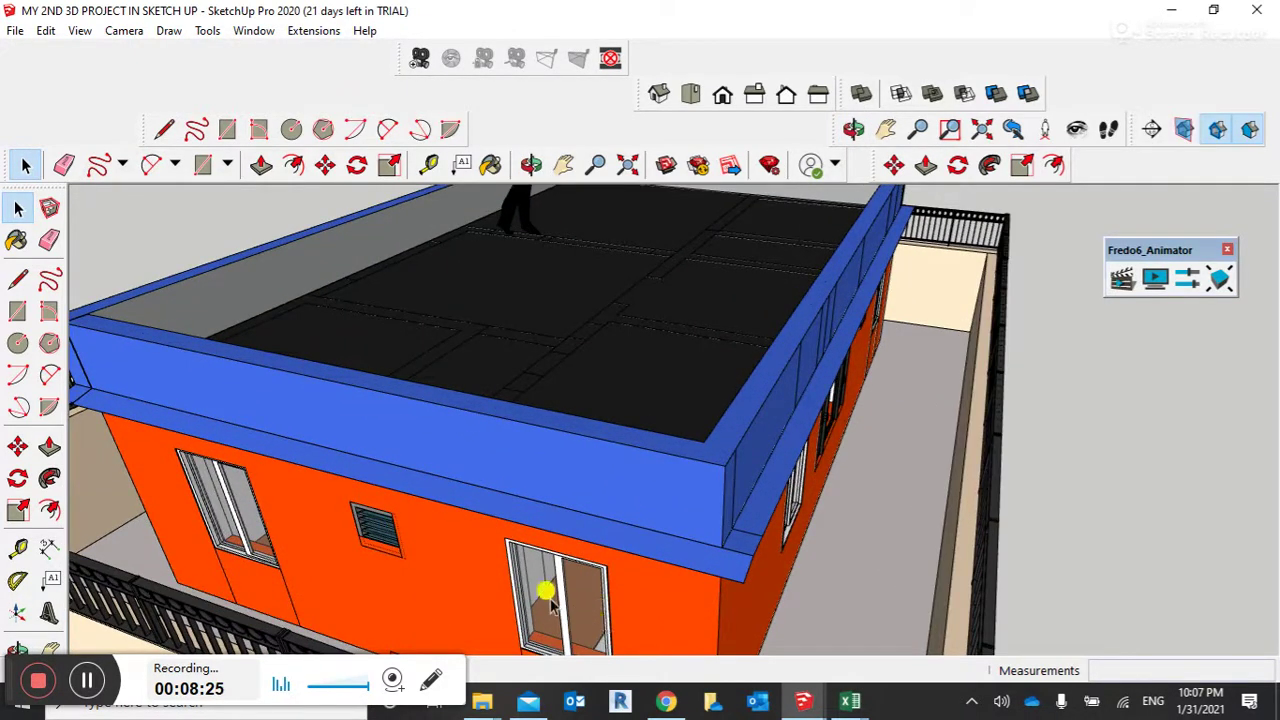
pyautogui.scroll(5, 375, 530)
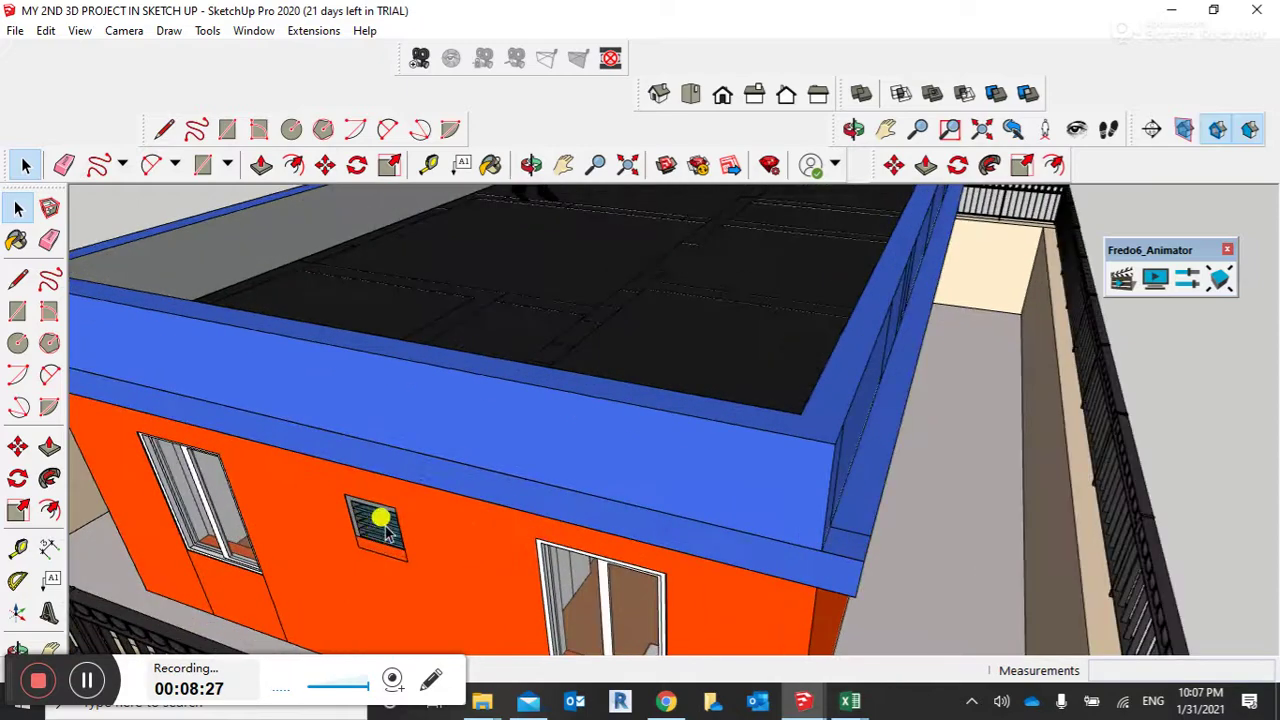
pyautogui.scroll(-5, 378, 530)
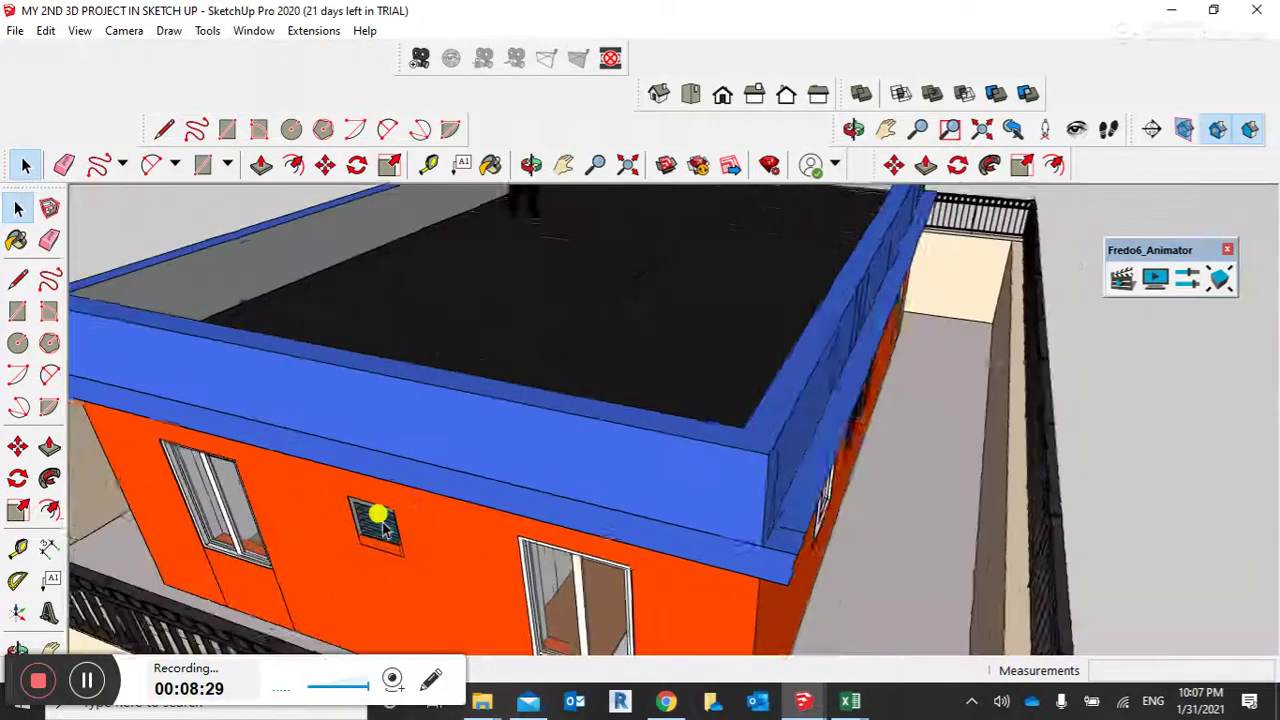
pyautogui.scroll(5, 262, 503)
pyautogui.moveTo(257, 491); pyautogui.dragTo(500, 583, button='middle')
pyautogui.scroll(-8, 498, 575)
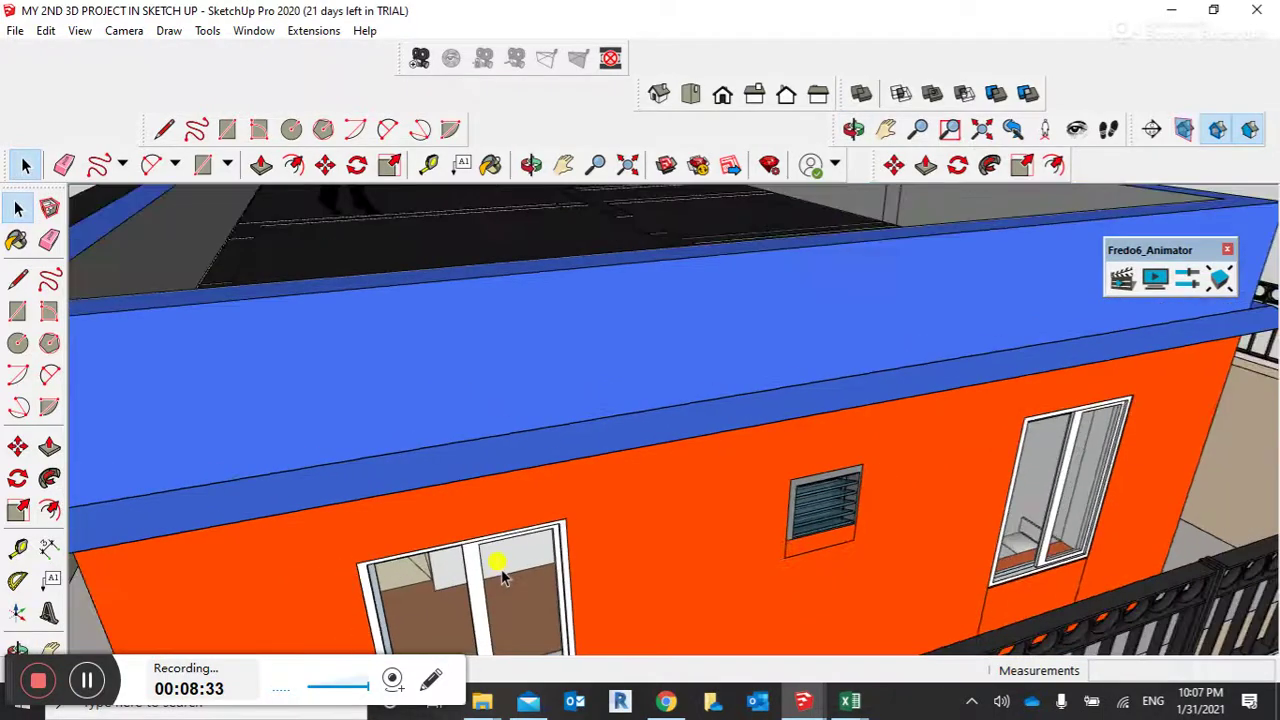
pyautogui.scroll(-2, 508, 540)
pyautogui.scroll(4, 500, 540)
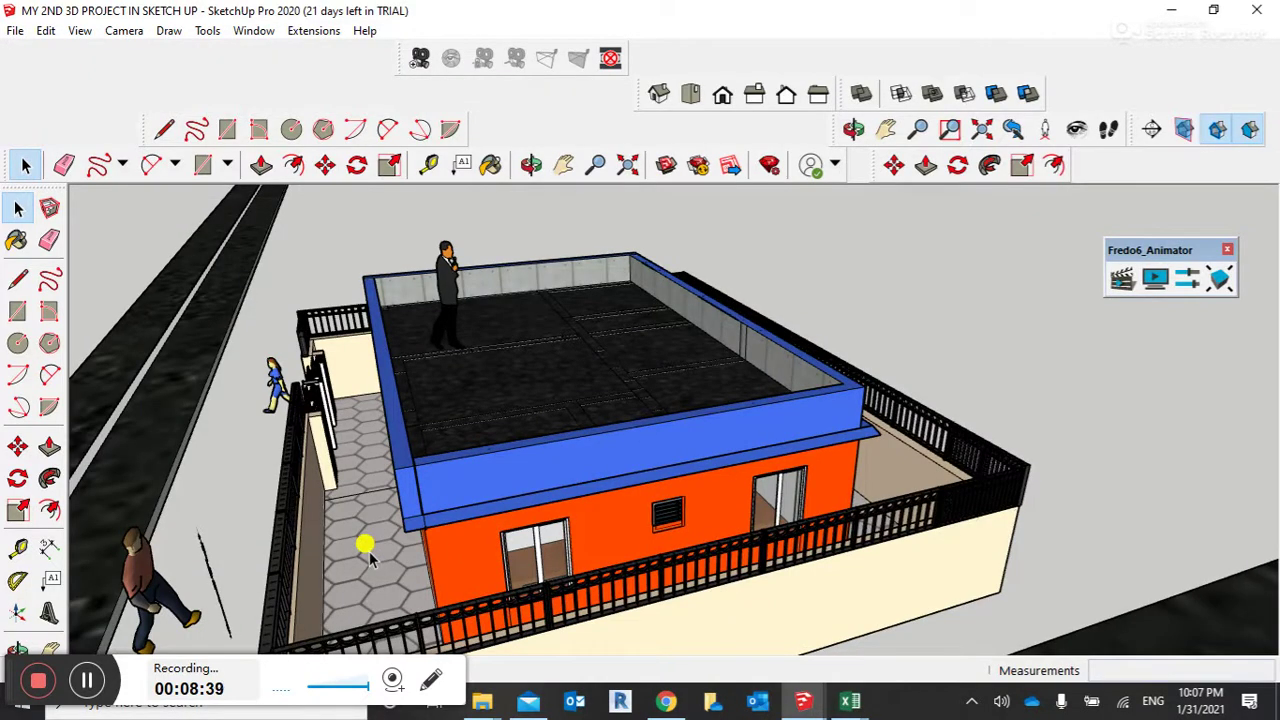
# Inspect the dining table and chairs through the front glazed opening, and review the surrounding front facade and roof.
pyautogui.scroll(5, 386, 537)
pyautogui.scroll(4, 723, 571)
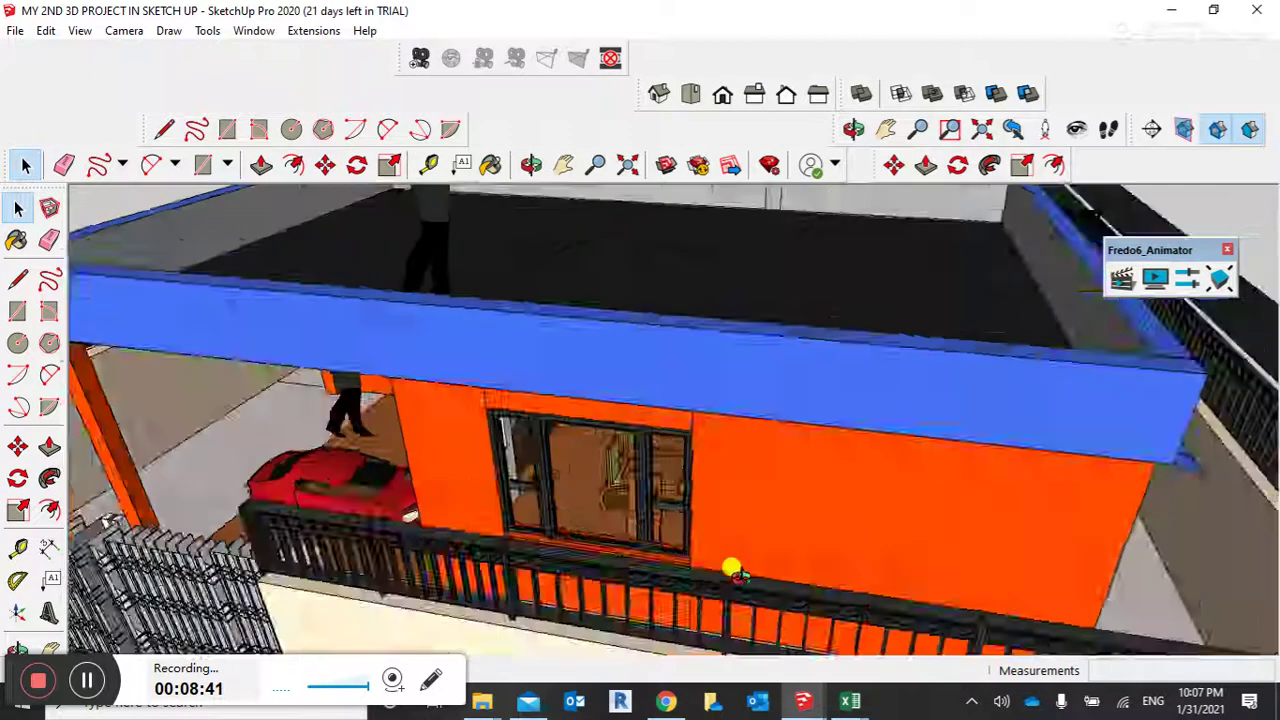
pyautogui.scroll(8, 752, 598)
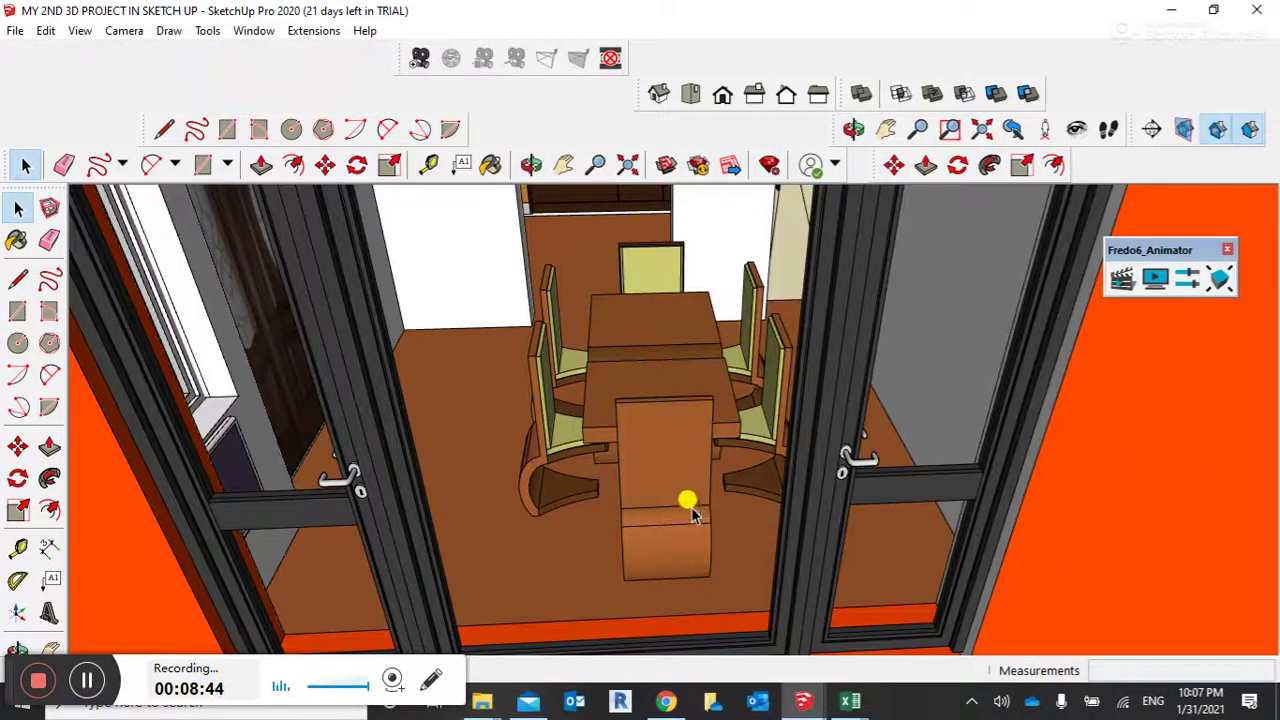
pyautogui.moveTo(693, 515); pyautogui.dragTo(749, 509, button='middle')
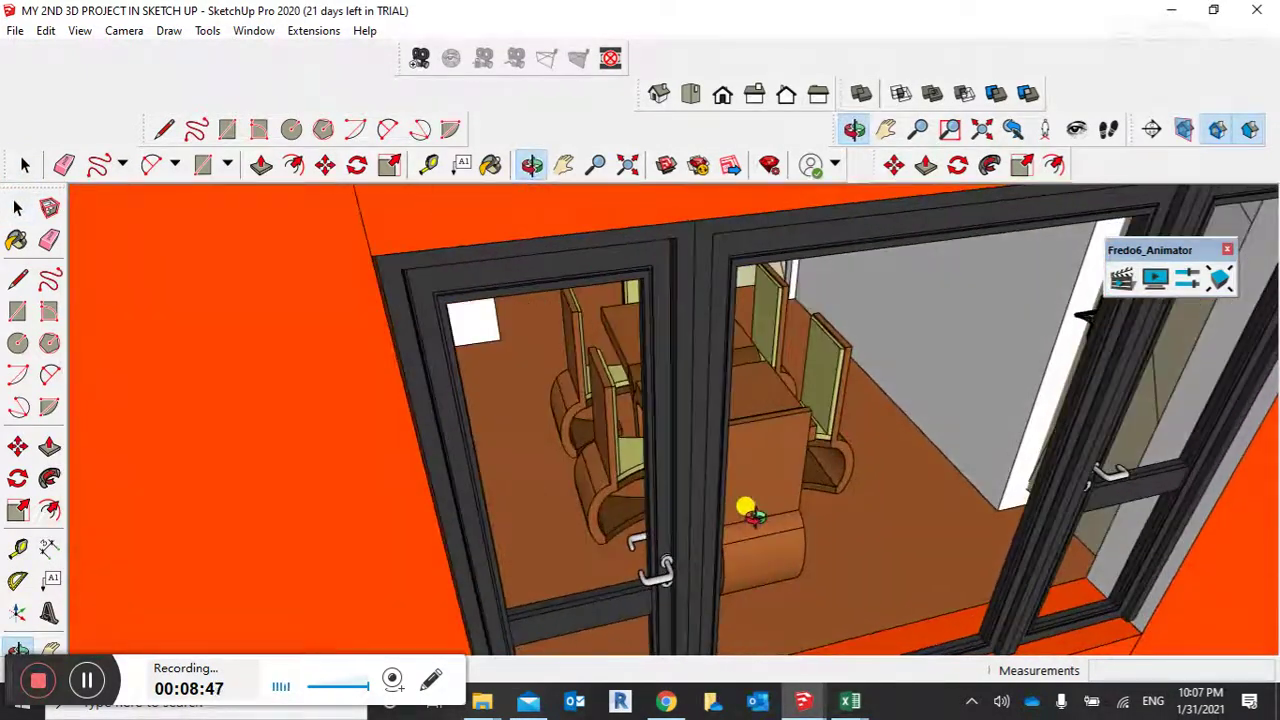
pyautogui.scroll(5, 1008, 425)
pyautogui.moveTo(1165, 415); pyautogui.dragTo(763, 430, button='middle')
pyautogui.scroll(-10, 763, 430)
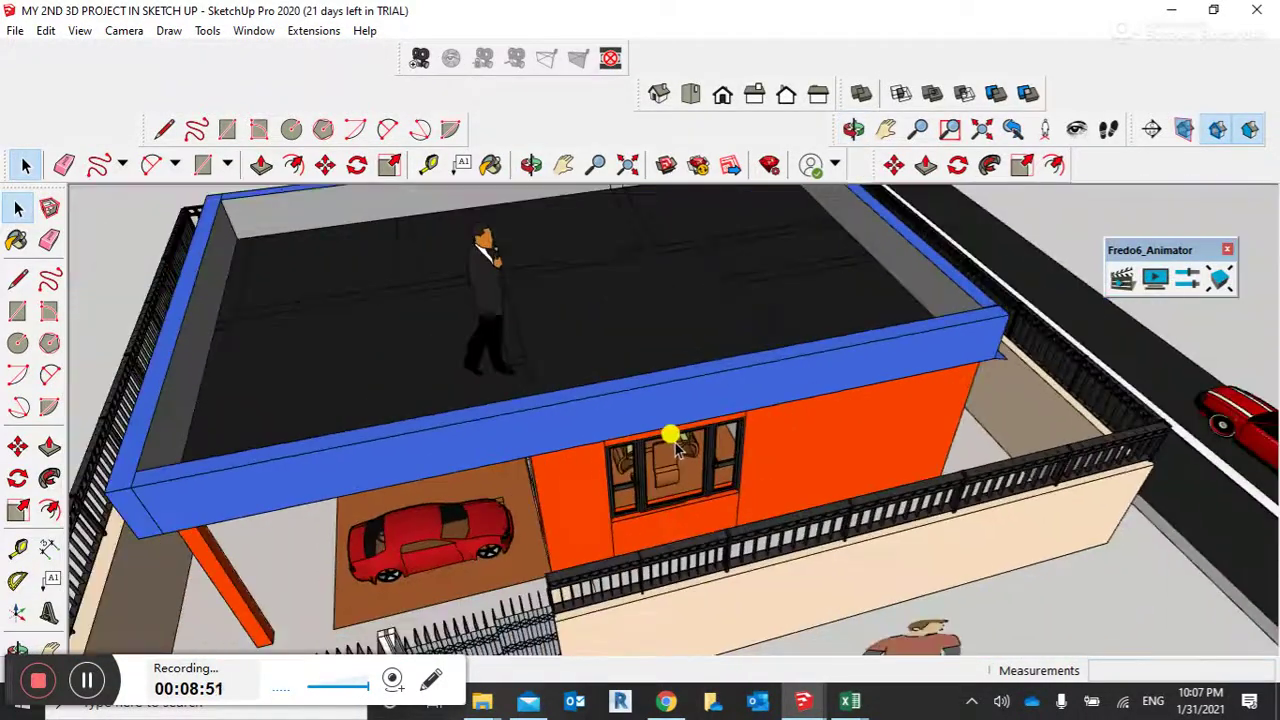
pyautogui.scroll(6, 612, 485)
pyautogui.moveTo(531, 517); pyautogui.dragTo(582, 425, button='middle')
pyautogui.scroll(-4, 584, 420)
pyautogui.scroll(2, 686, 566)
pyautogui.moveTo(675, 583); pyautogui.dragTo(665, 700, button='middle')
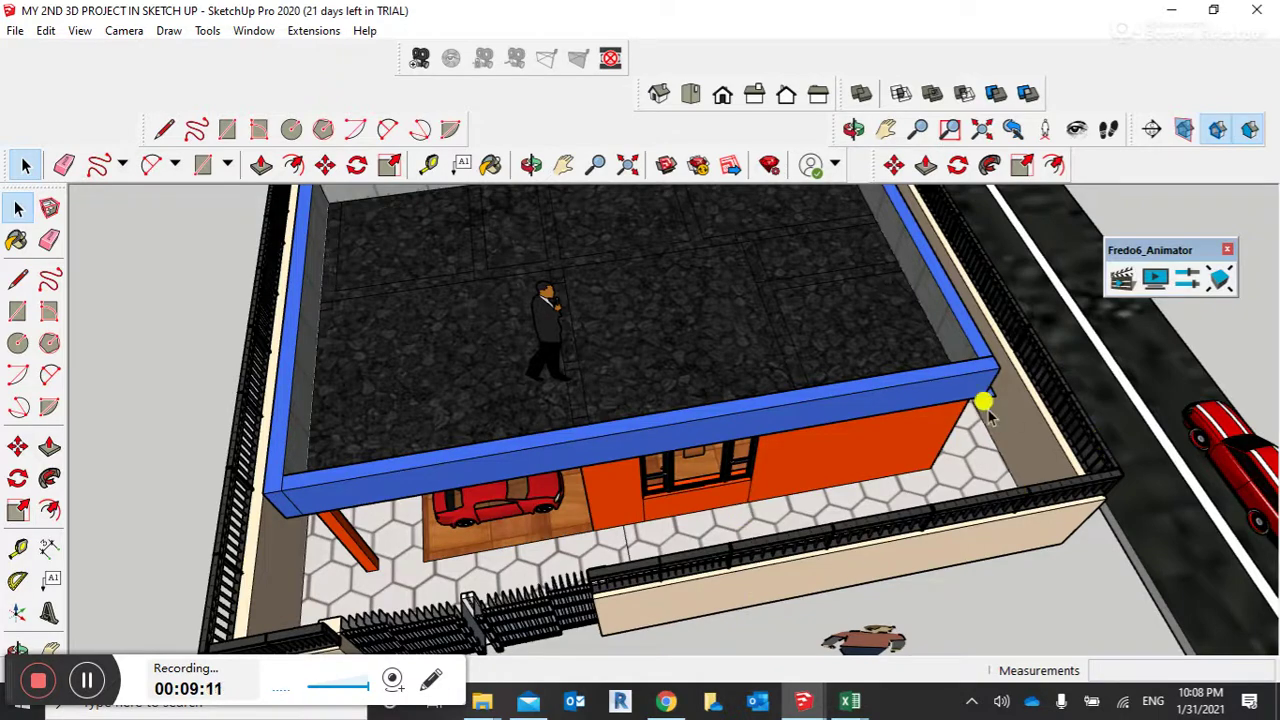
# Examine the open passage between the house and the boundary wall around the shop and portico side.
pyautogui.moveTo(1092, 570); pyautogui.dragTo(940, 545, button='middle')
pyautogui.moveTo(1199, 502); pyautogui.dragTo(727, 517, button='middle')
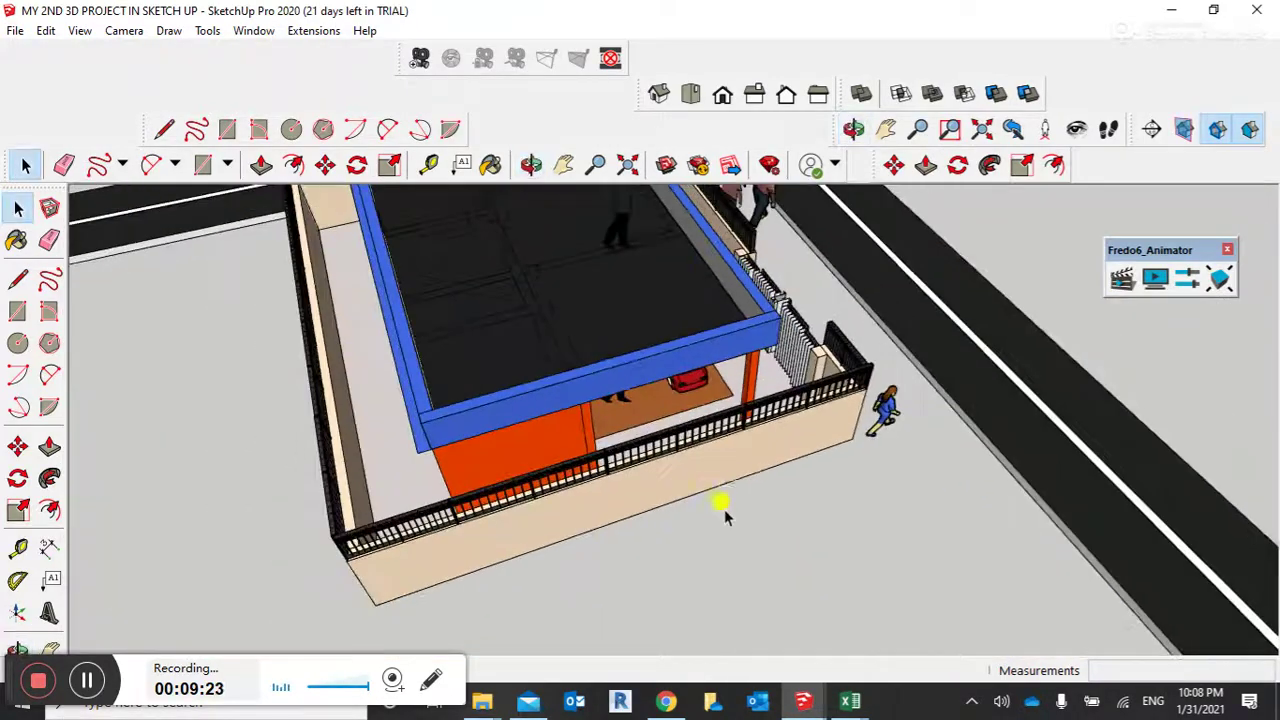
pyautogui.moveTo(737, 572); pyautogui.dragTo(751, 608, button='middle')
pyautogui.scroll(6, 620, 495)
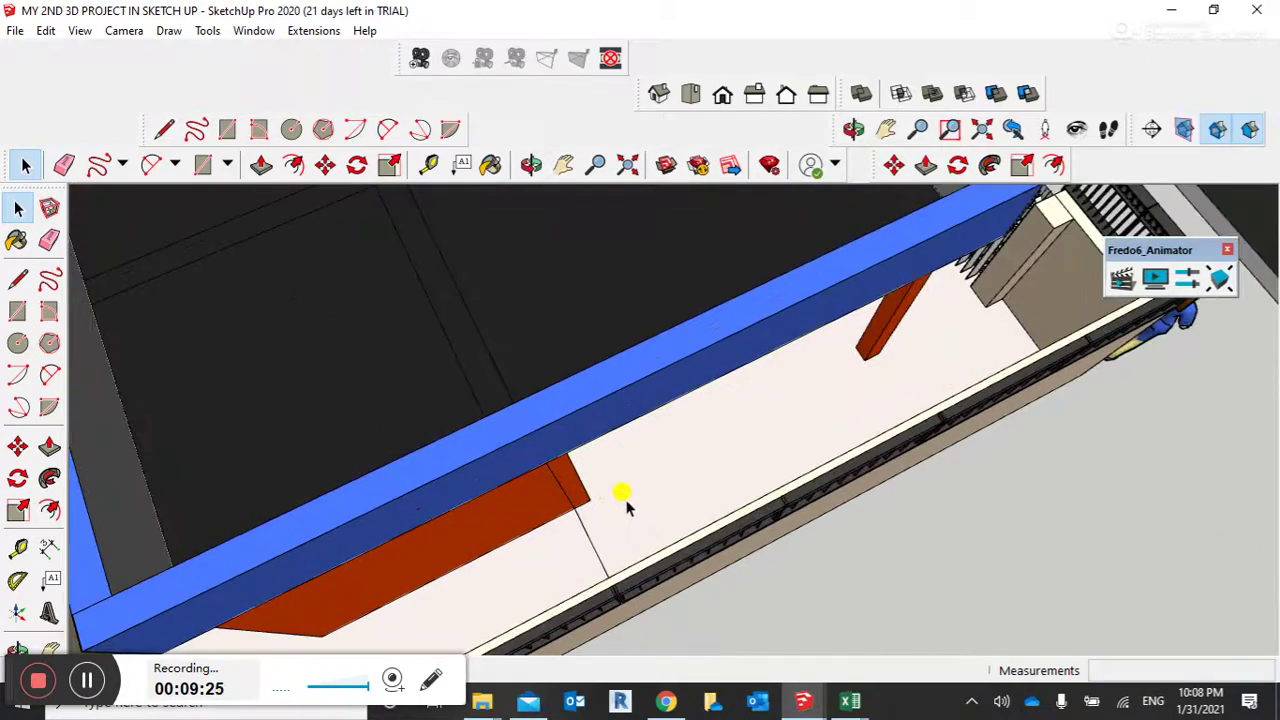
pyautogui.scroll(-5, 655, 497)
pyautogui.moveTo(766, 603); pyautogui.dragTo(649, 423, button='middle')
pyautogui.scroll(5, 648, 430)
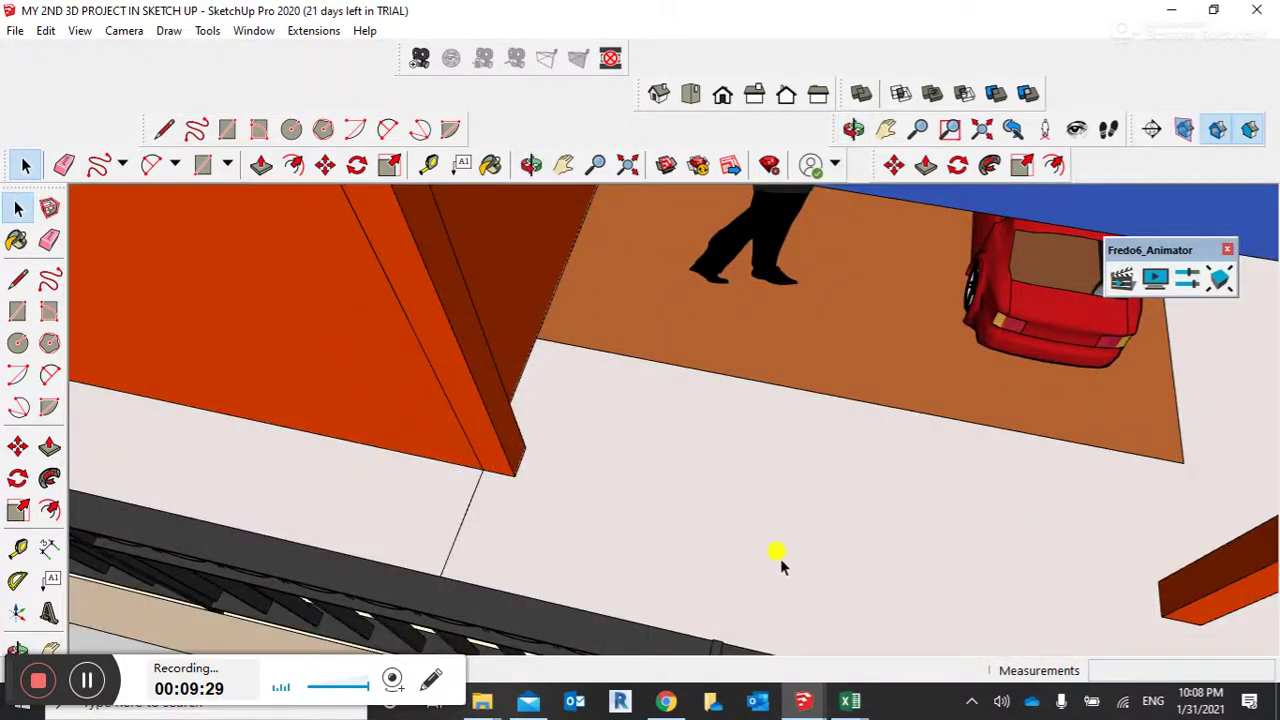
pyautogui.scroll(-5, 756, 566)
pyautogui.moveTo(780, 557); pyautogui.dragTo(594, 520, button='middle')
pyautogui.scroll(5, 359, 448)
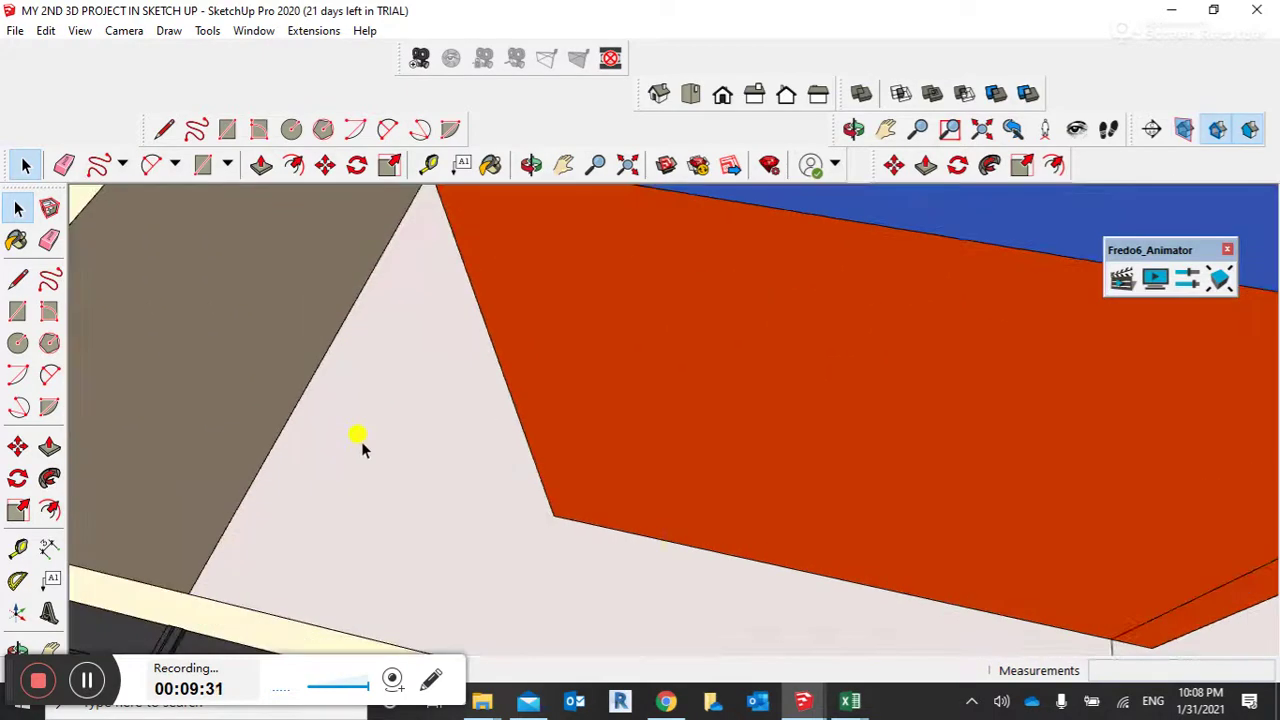
pyautogui.scroll(-3, 455, 505)
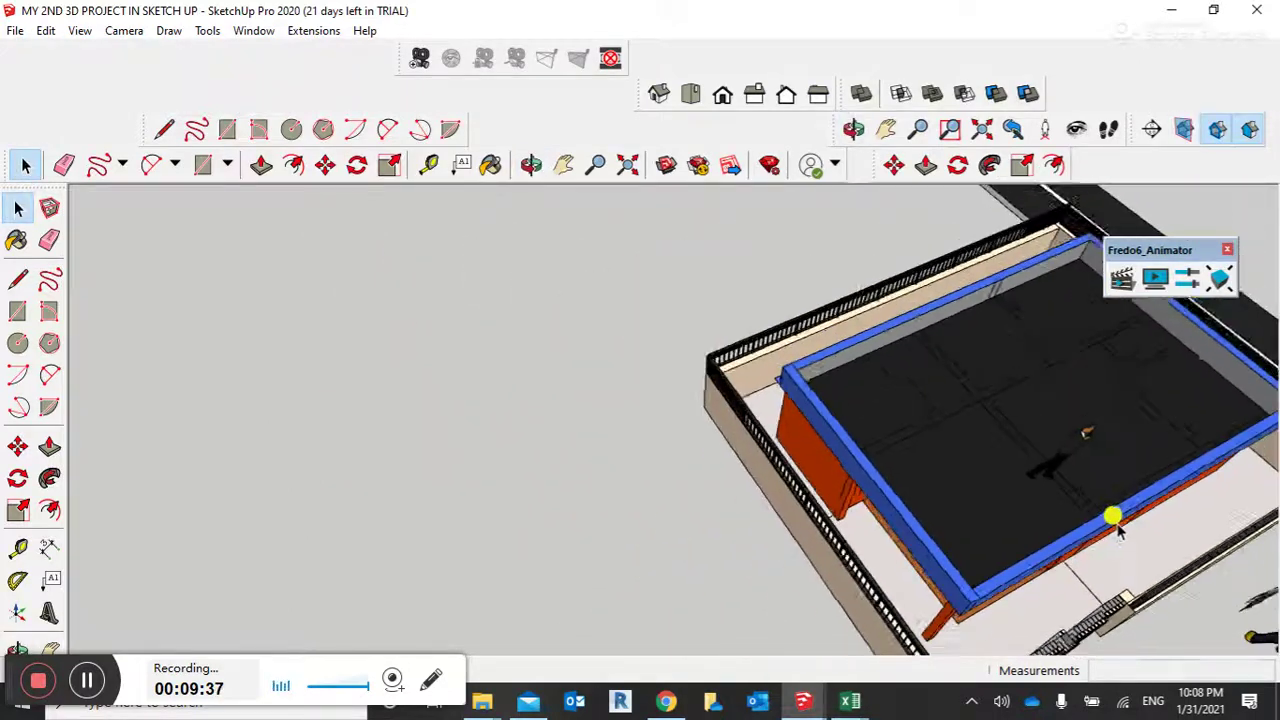
pyautogui.moveTo(771, 557); pyautogui.dragTo(300, 445, button='middle')
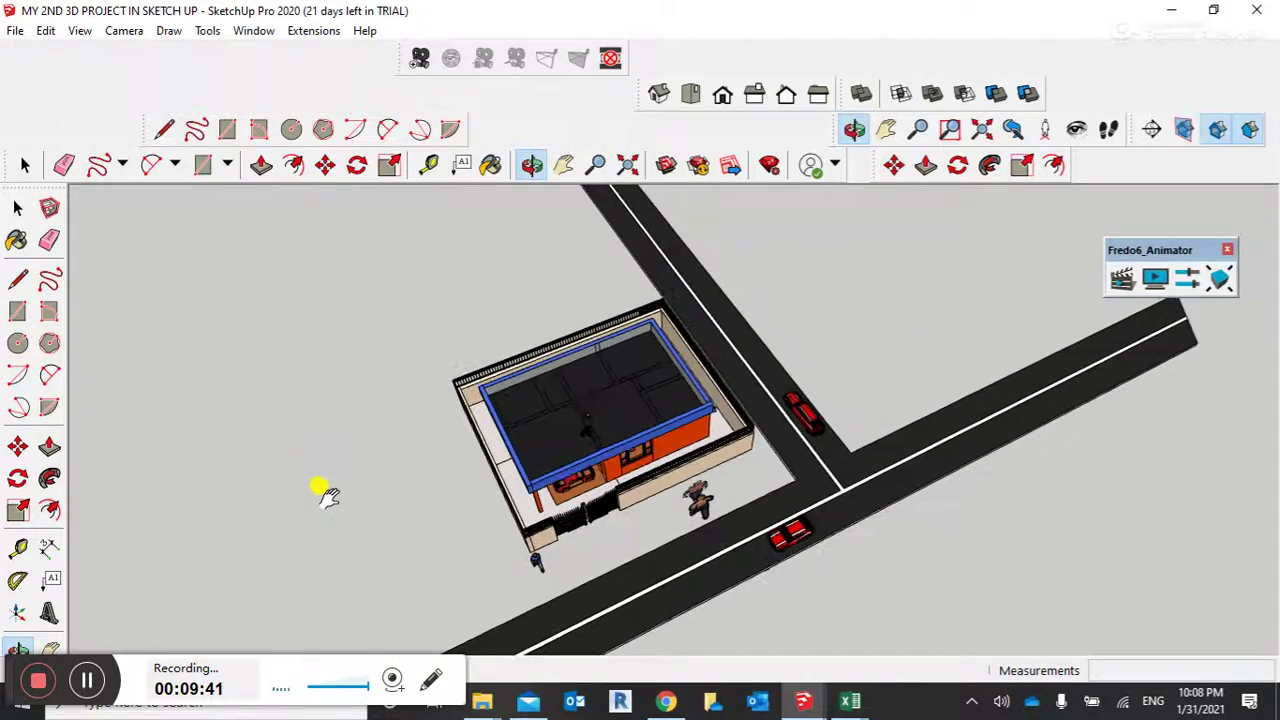
# Examine the house plot in relation to the two roads, the cars and the pedestrians at the junction.
pyautogui.scroll(5, 650, 505)
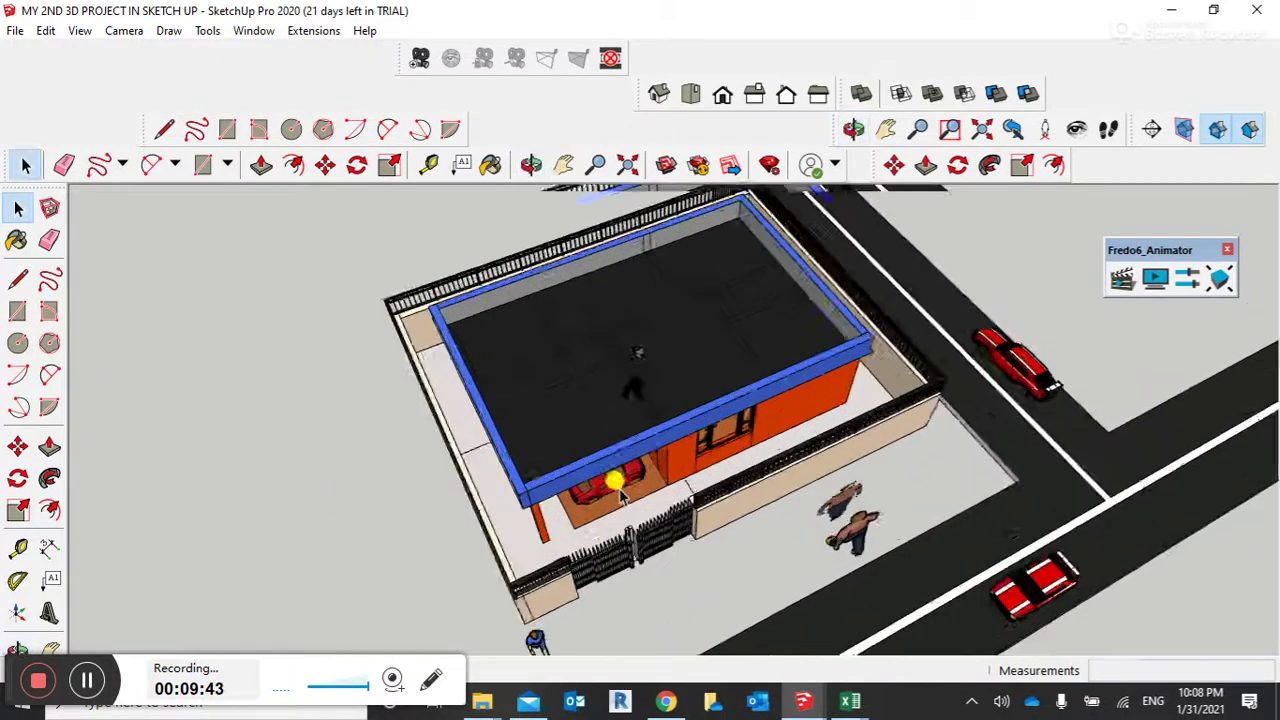
pyautogui.scroll(3, 642, 538)
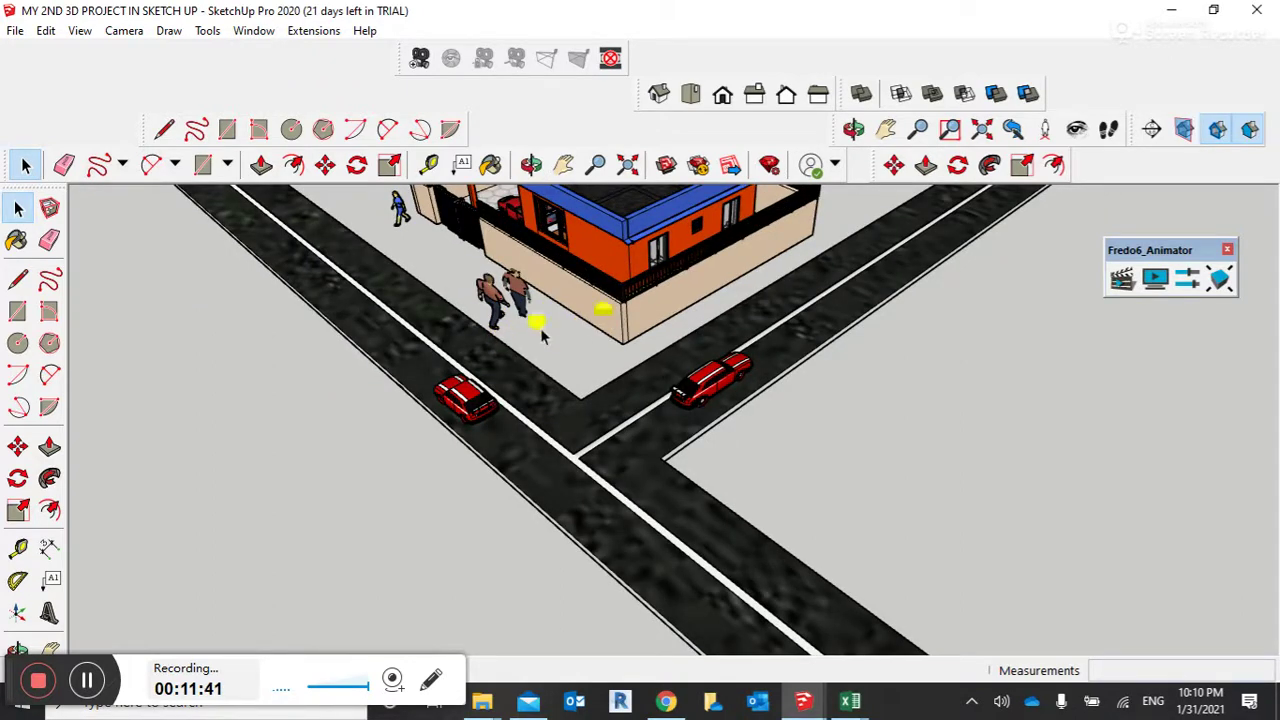
pyautogui.scroll(-2, 593, 307)
pyautogui.scroll(4, 556, 279)
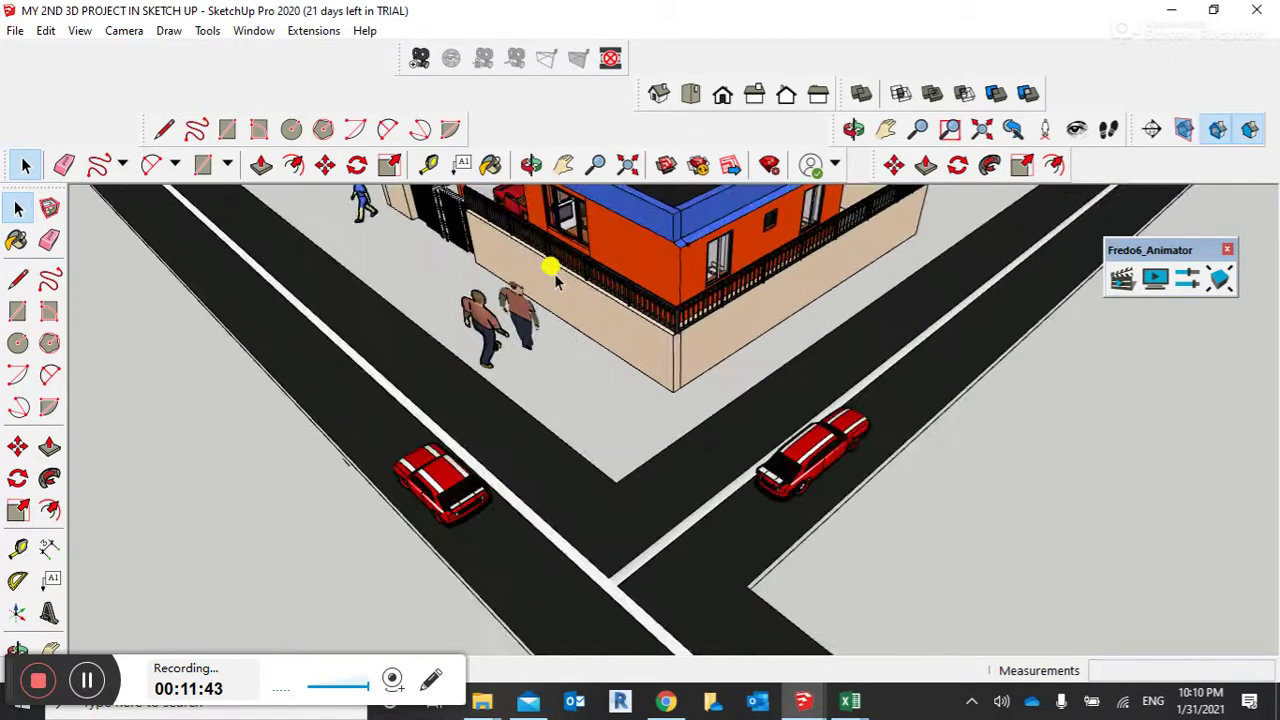
pyautogui.scroll(-6, 605, 355)
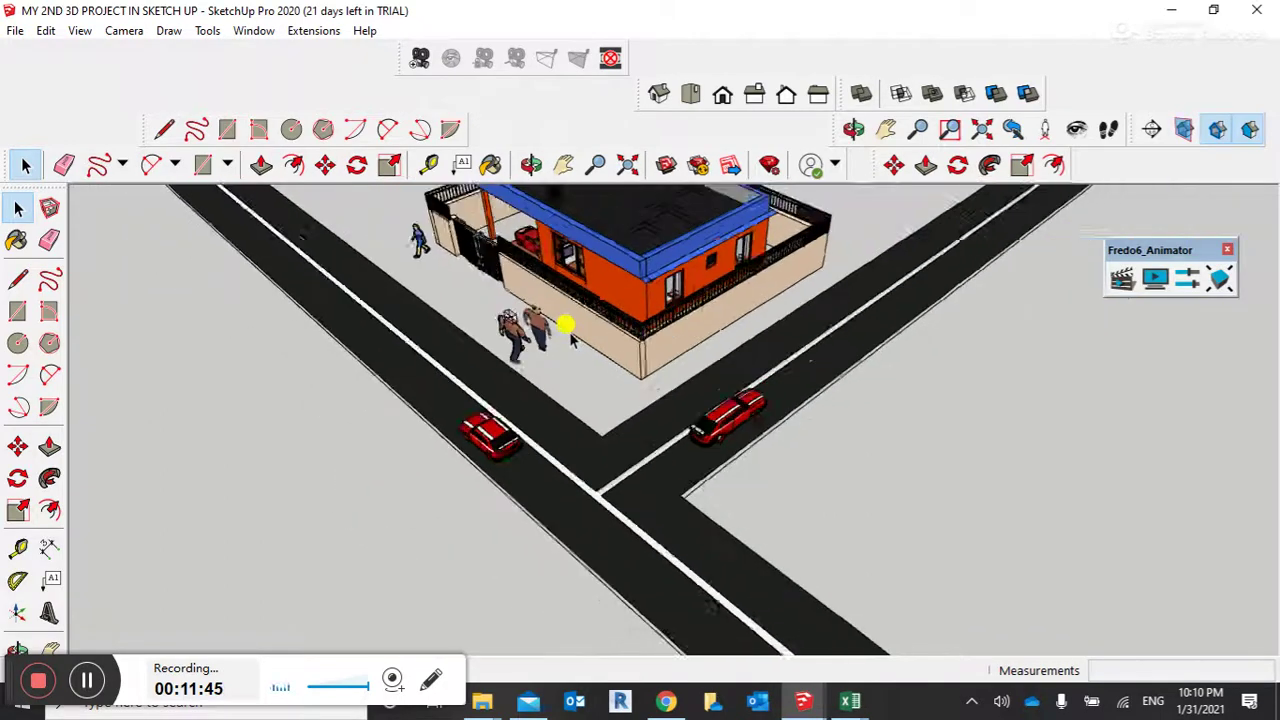
pyautogui.scroll(-2, 463, 218)
pyautogui.scroll(5, 463, 225)
pyautogui.scroll(1, 458, 222)
pyautogui.scroll(-4, 470, 260)
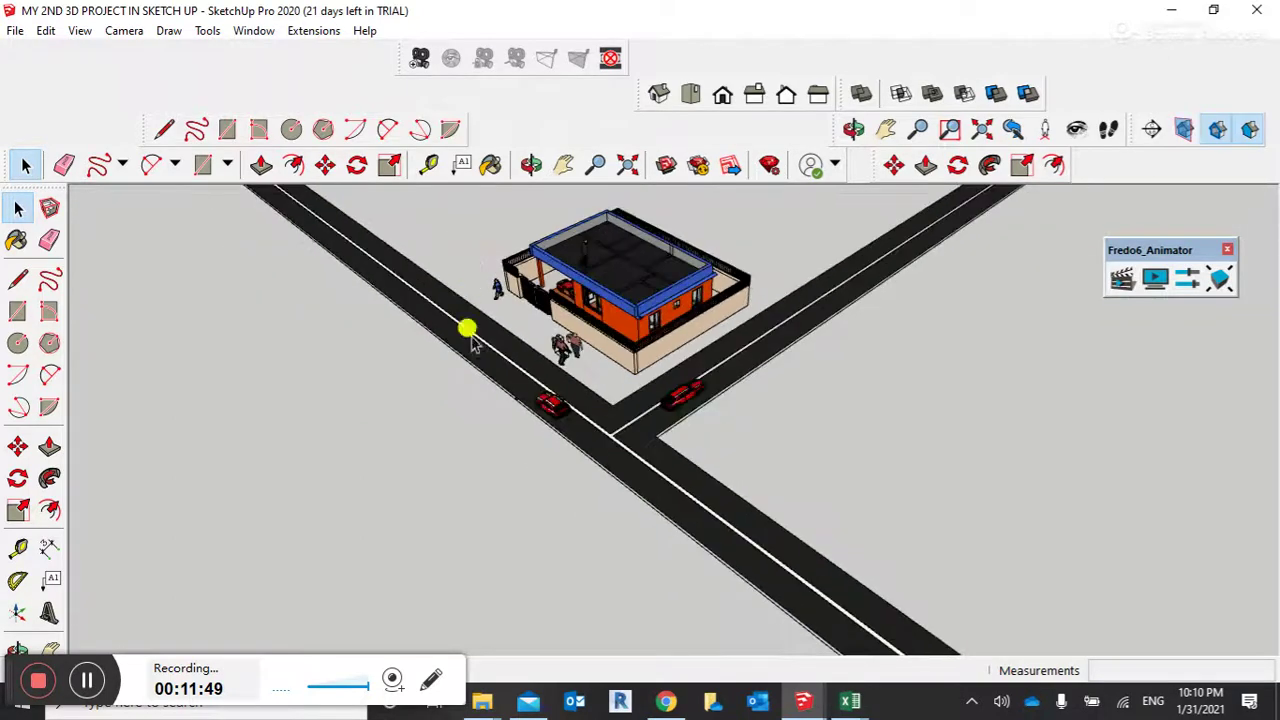
# Inspect the yellow taxi on the long road, including its roof sign, and its position relative to the house plot.
pyautogui.moveTo(447, 415); pyautogui.dragTo(695, 440, button='middle')
pyautogui.scroll(-2, 648, 447)
pyautogui.scroll(-3, 695, 440)
pyautogui.moveTo(310, 437); pyautogui.dragTo(409, 583, button='middle')
pyautogui.scroll(2, 415, 447)
pyautogui.scroll(3, 413, 443)
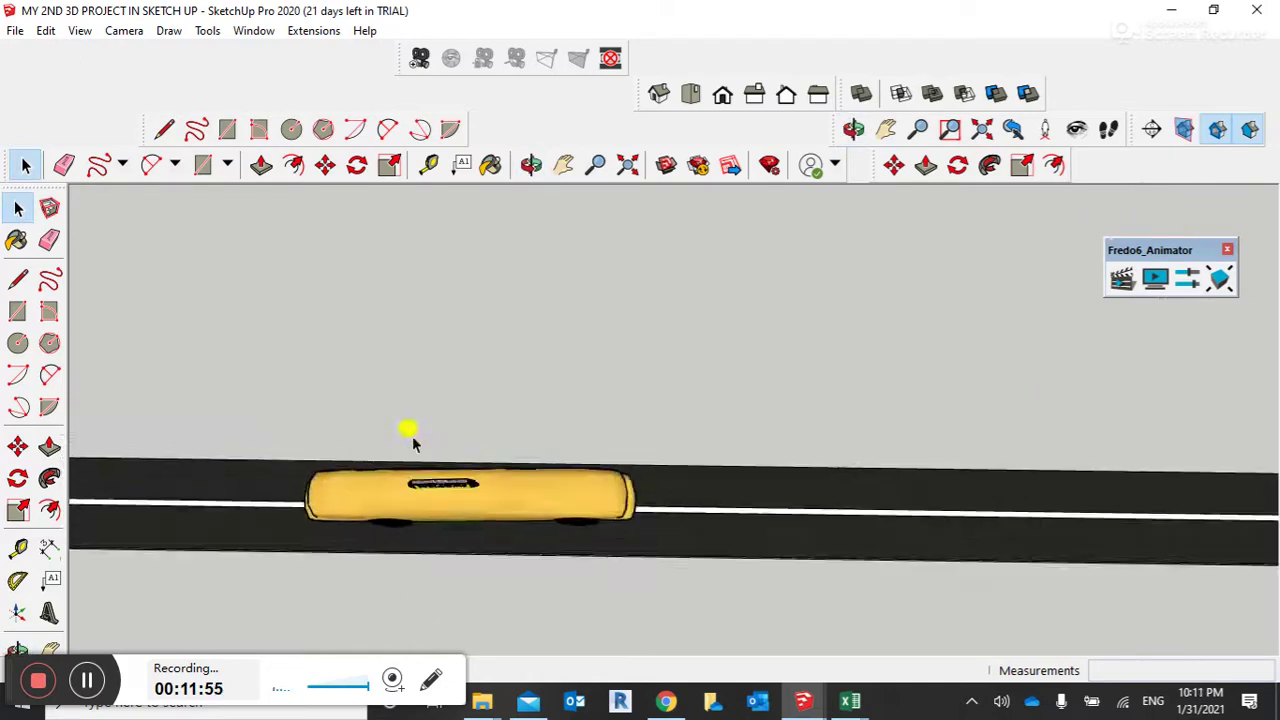
pyautogui.scroll(-2, 885, 478)
pyautogui.moveTo(518, 372); pyautogui.dragTo(763, 386, button='middle')
pyautogui.scroll(3, 795, 445)
pyautogui.scroll(-2, 792, 436)
pyautogui.scroll(2, 683, 360)
pyautogui.scroll(3, 683, 360)
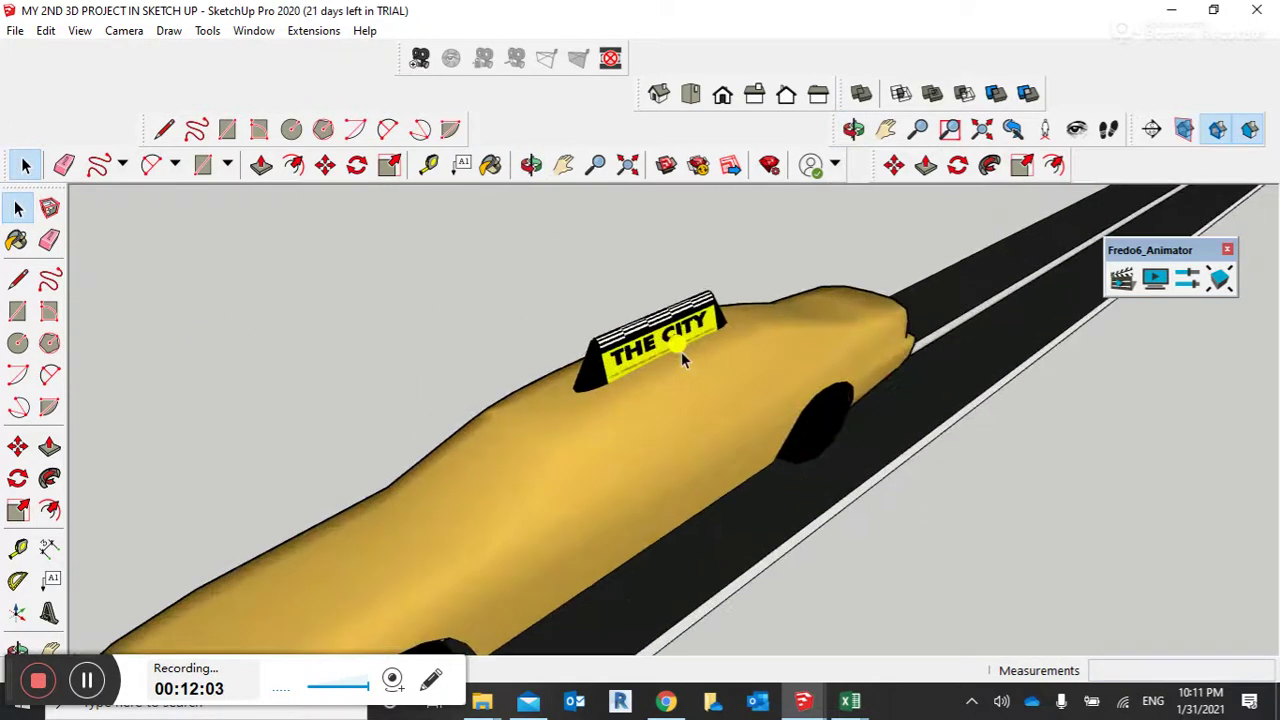
pyautogui.scroll(-6, 716, 358)
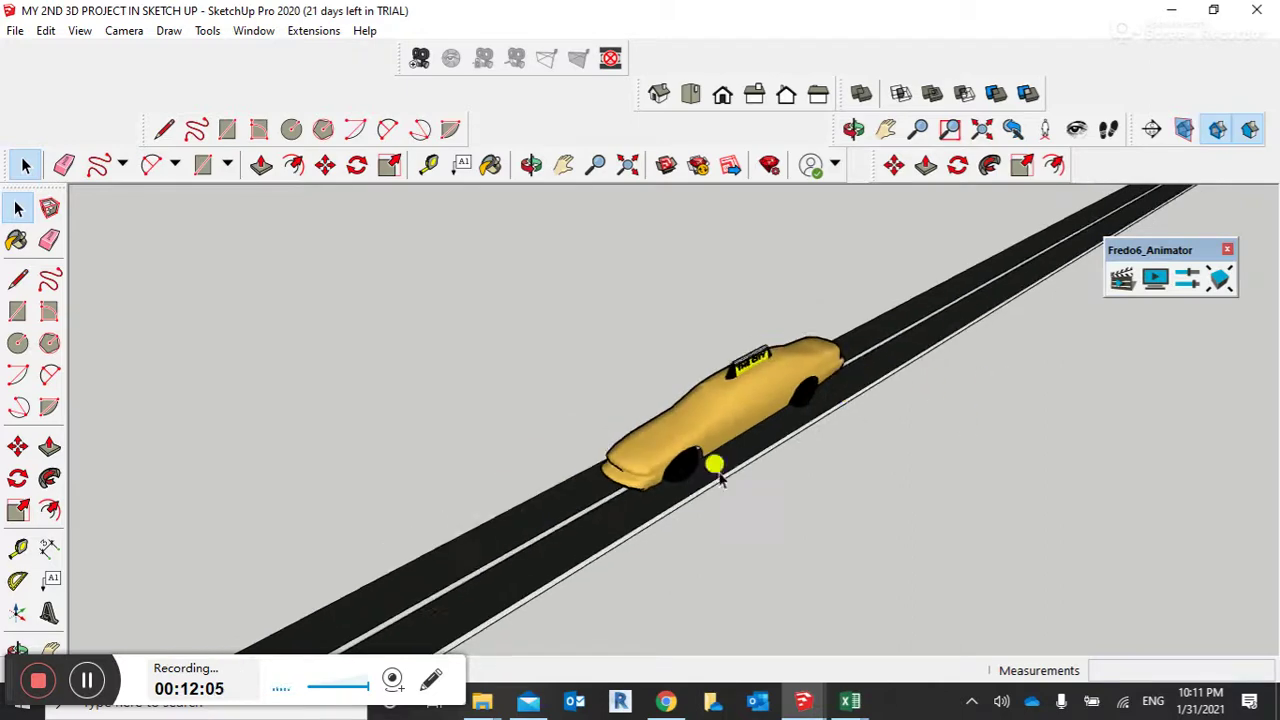
pyautogui.scroll(-6, 840, 513)
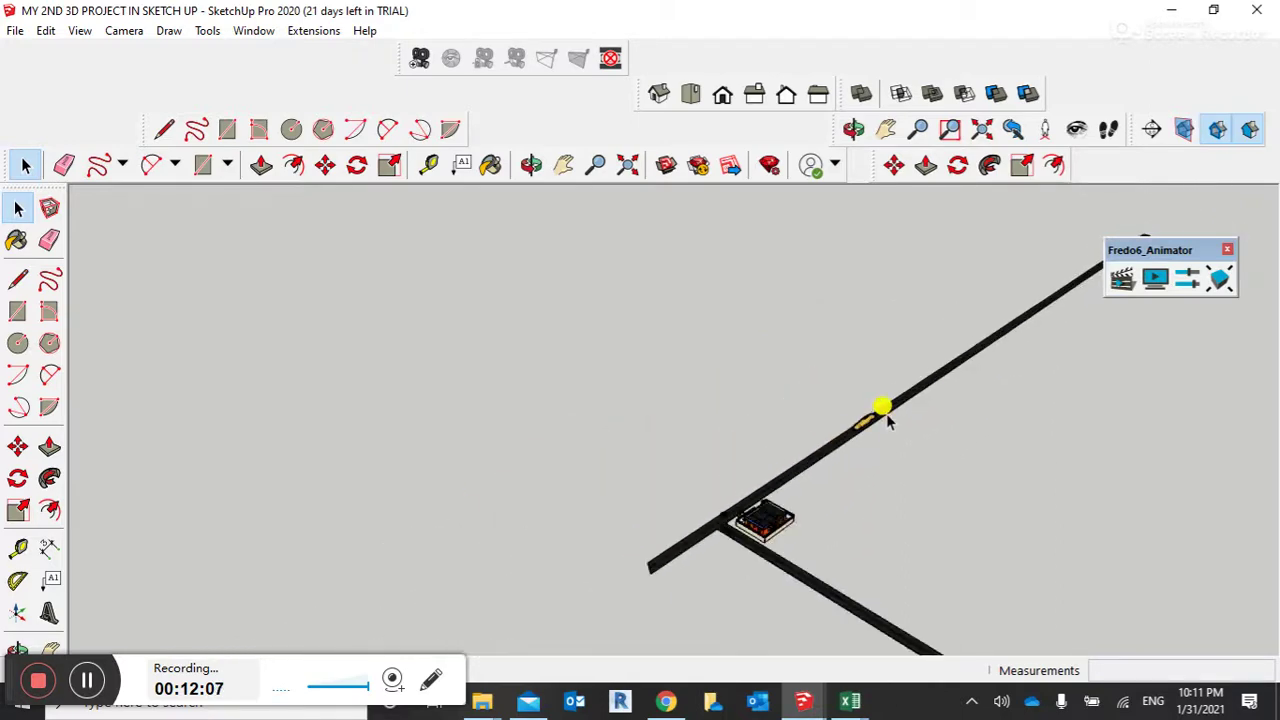
# Examine the facade facing away from the long road, with its sliding windows, wide glazed opening and louvred vent behind the railed wall.
pyautogui.scroll(10, 770, 535)
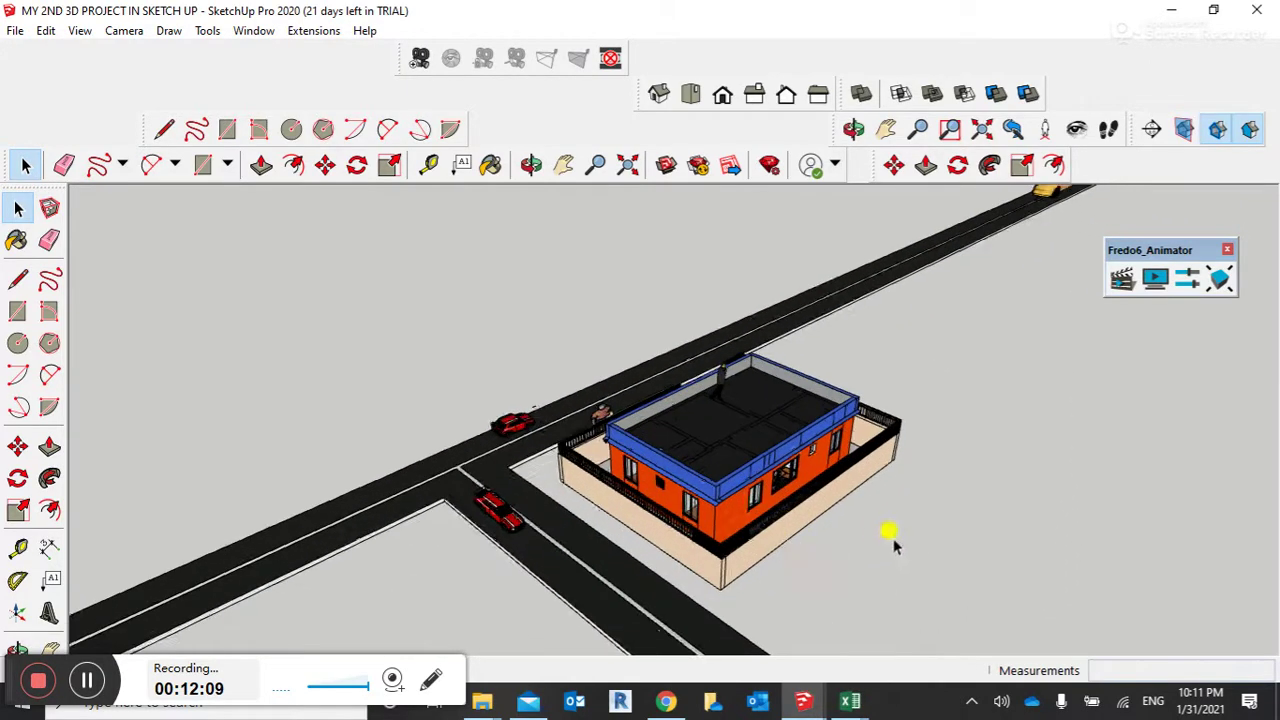
pyautogui.moveTo(891, 534); pyautogui.dragTo(735, 572, button='middle')
pyautogui.scroll(8, 724, 500)
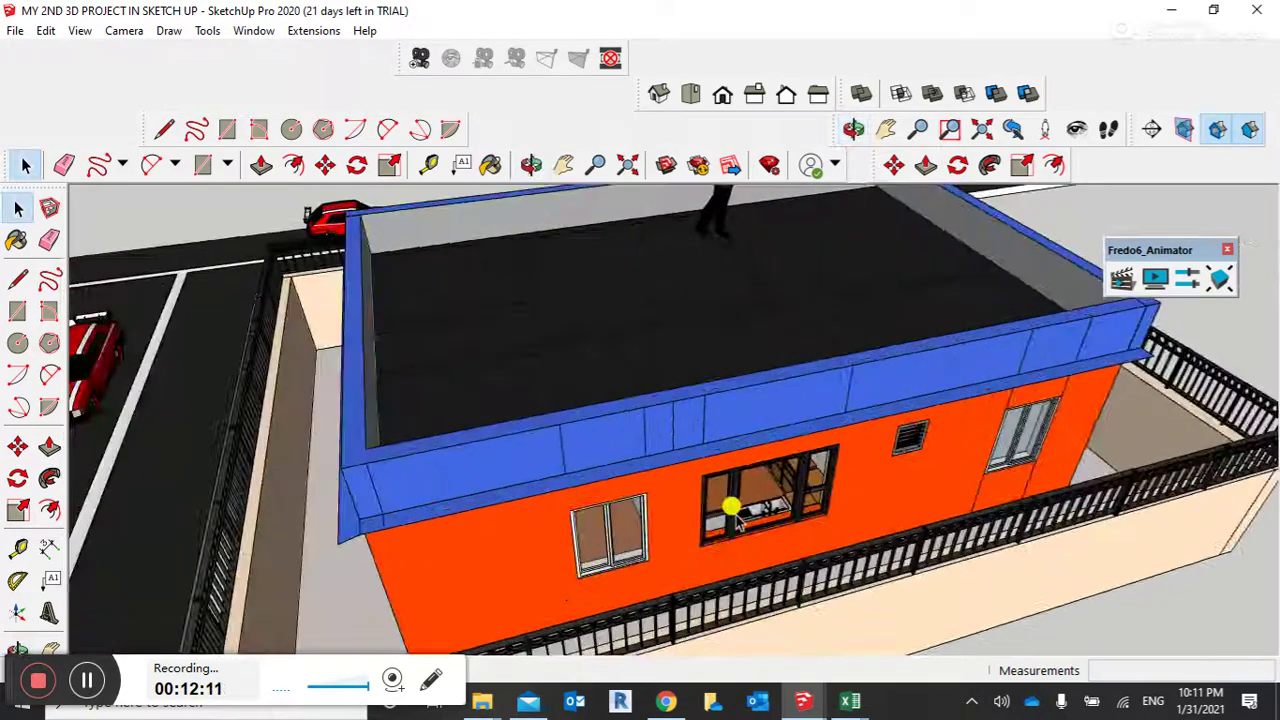
pyautogui.scroll(-1, 830, 480)
pyautogui.moveTo(893, 572); pyautogui.dragTo(803, 531, button='middle')
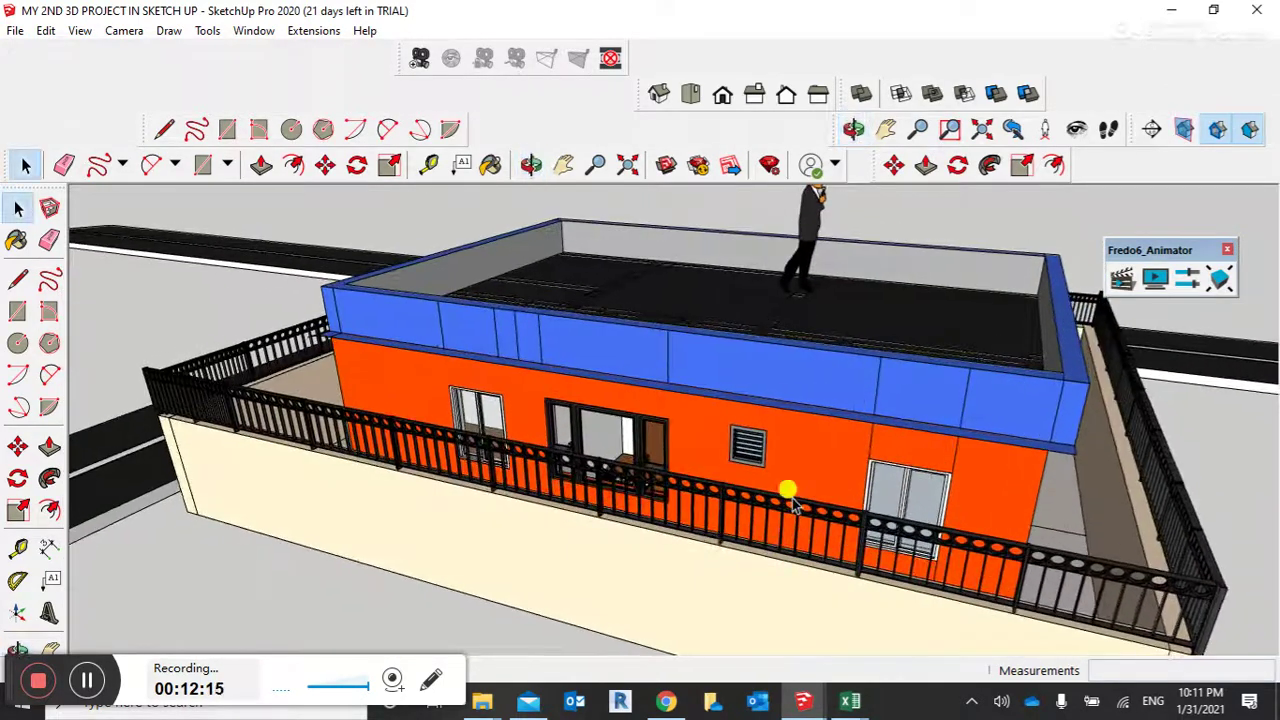
pyautogui.scroll(-1, 790, 500)
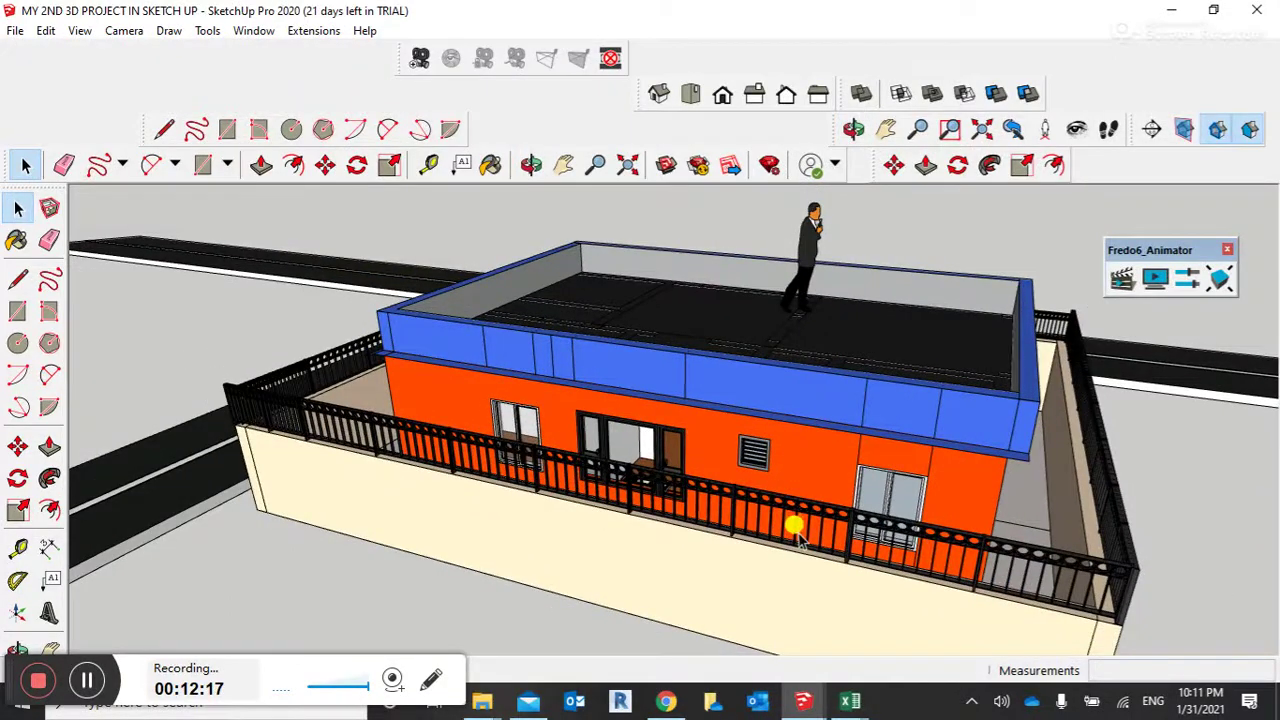
pyautogui.scroll(-2, 799, 537)
pyautogui.moveTo(1140, 520); pyautogui.dragTo(871, 500, button='middle')
# Inspect the wooden entrance door and the sliding window beside the red car parked in the portico.
pyautogui.scroll(8, 674, 452)
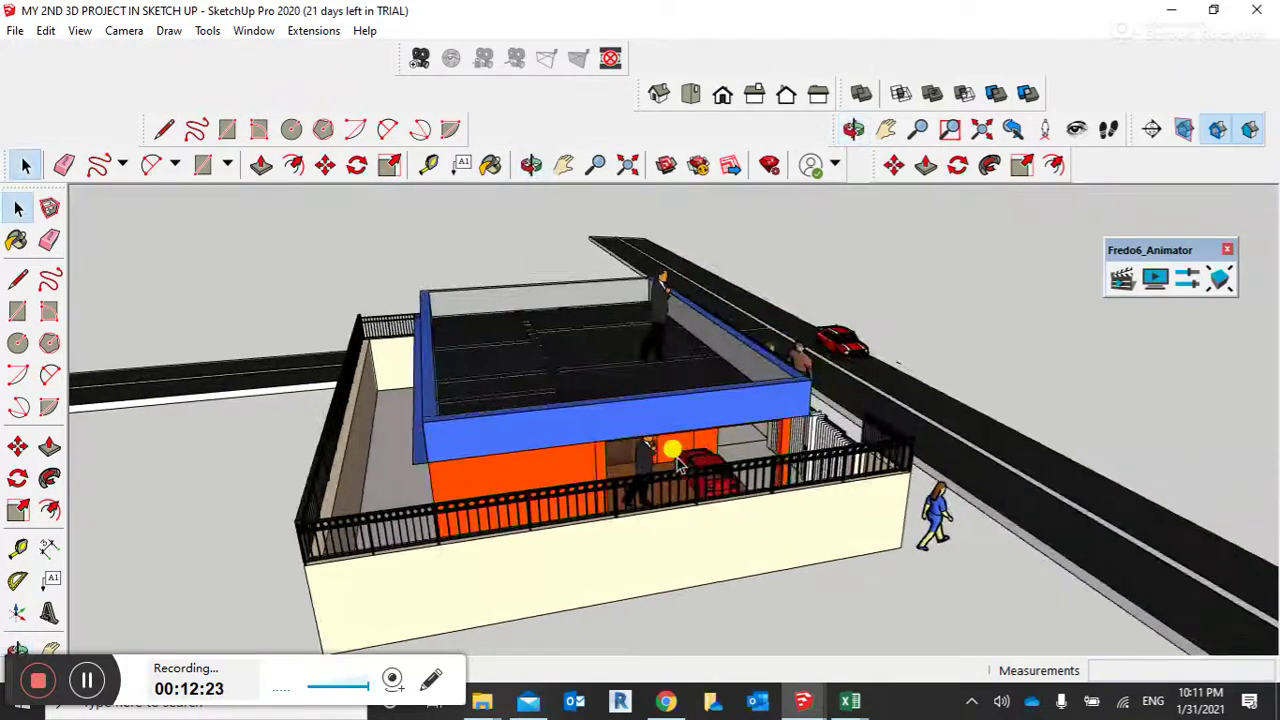
pyautogui.scroll(2, 674, 452)
pyautogui.scroll(2, 611, 194)
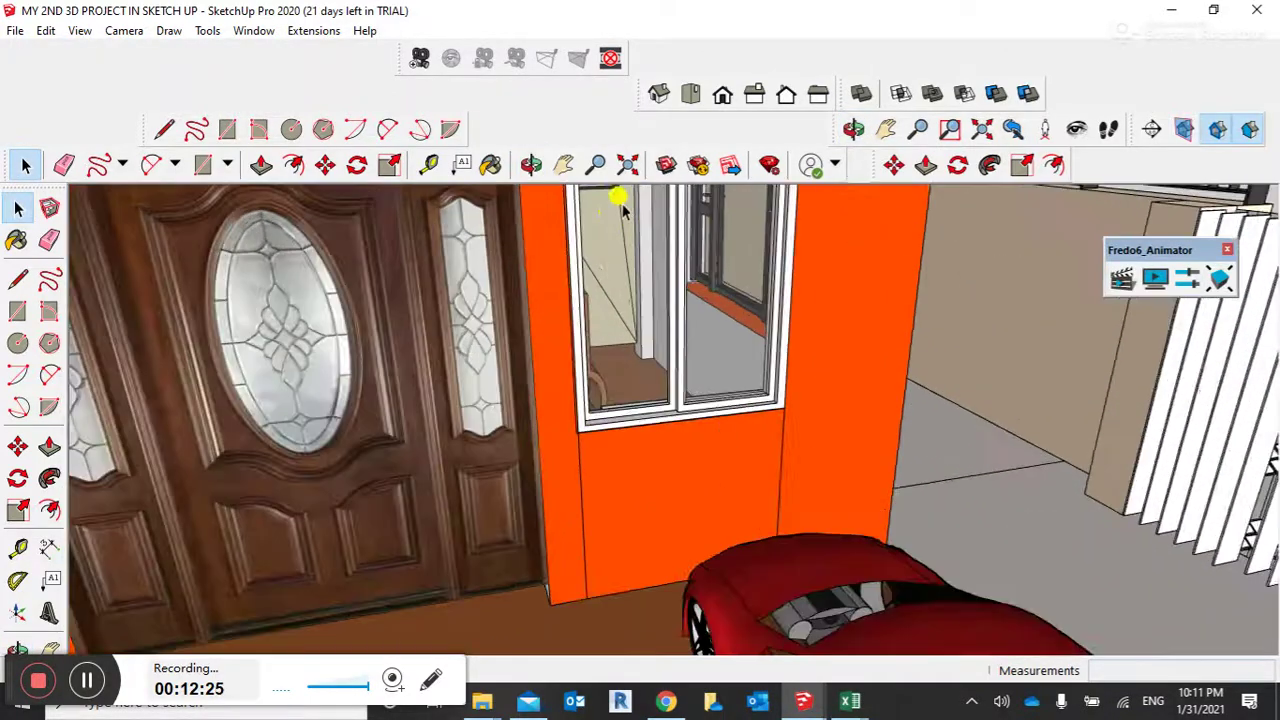
pyautogui.scroll(2, 613, 228)
pyautogui.moveTo(652, 305); pyautogui.dragTo(818, 318, button='middle')
pyautogui.scroll(-1, 451, 206)
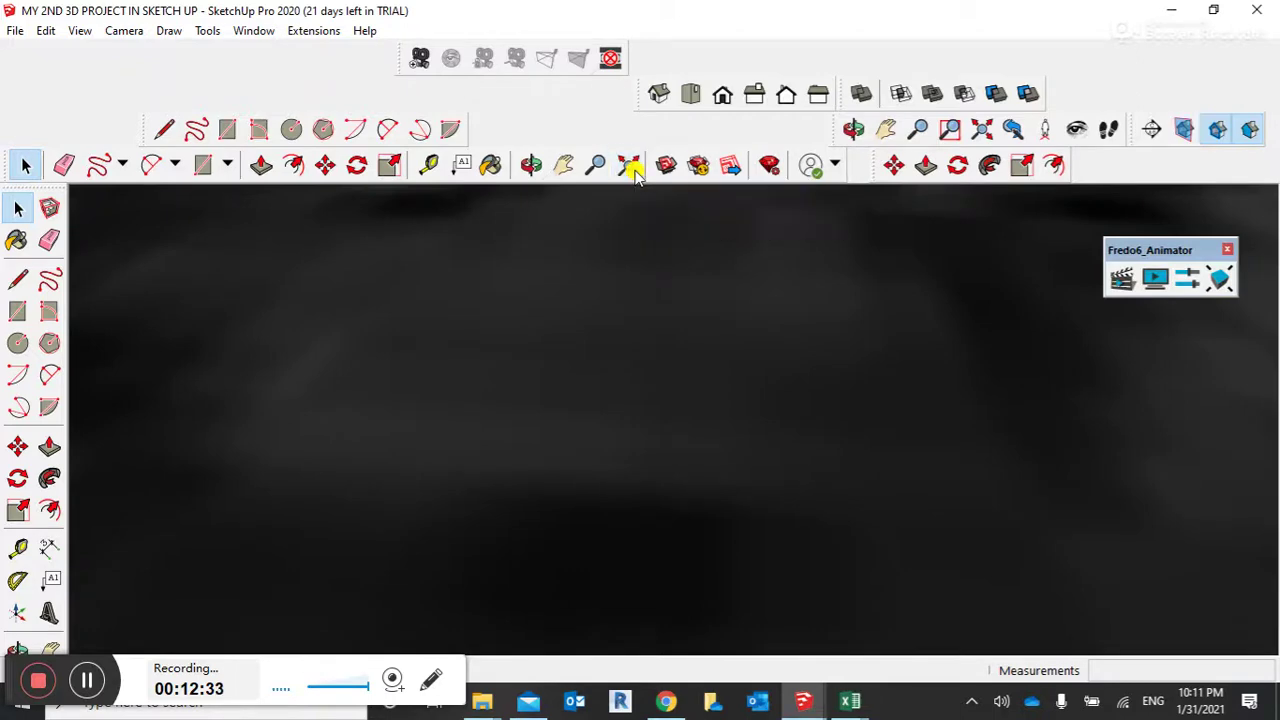
# Fit the whole model in view and examine the front facade, gate, boundary wall and pedestrians from the road side.
pyautogui.click(629, 168)
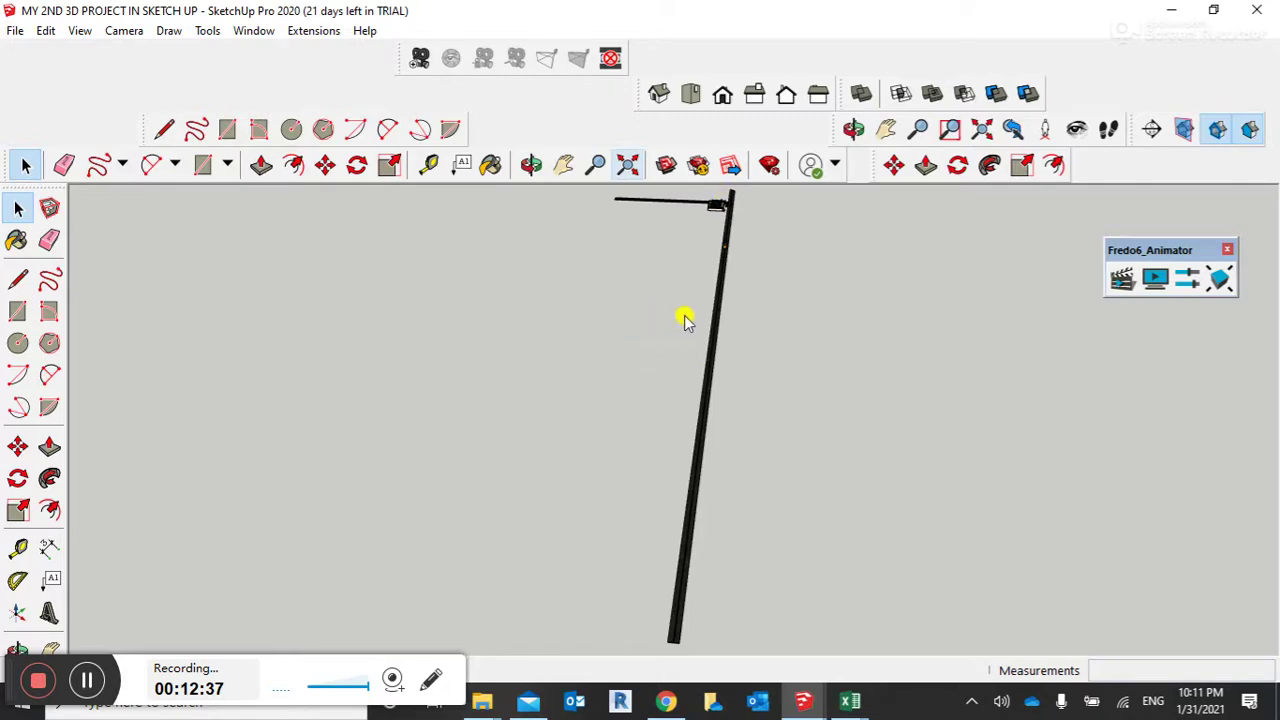
pyautogui.moveTo(714, 194); pyautogui.dragTo(766, 451, button='middle')
pyautogui.scroll(5, 894, 249)
pyautogui.scroll(10, 792, 212)
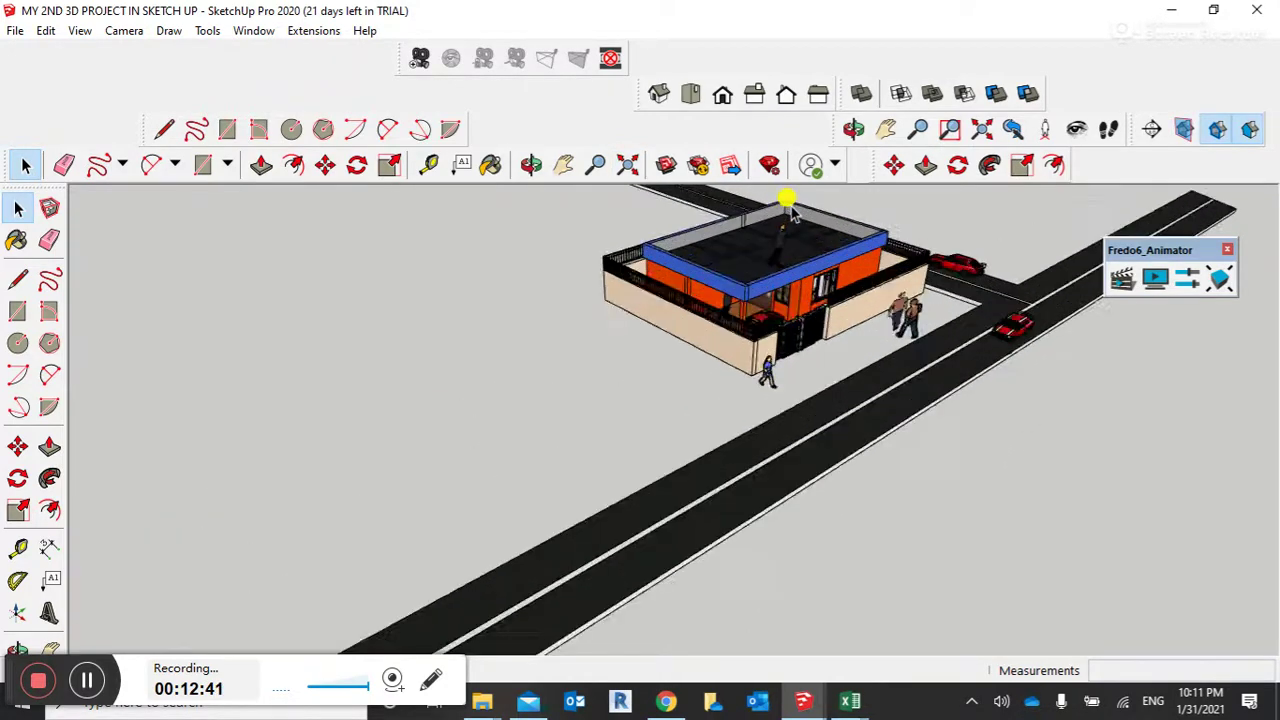
pyautogui.moveTo(918, 455); pyautogui.dragTo(851, 466, button='middle')
pyautogui.scroll(5, 971, 497)
pyautogui.scroll(-3, 975, 500)
pyautogui.moveTo(963, 491); pyautogui.dragTo(871, 471, button='middle')
pyautogui.scroll(-2, 874, 476)
pyautogui.scroll(-2, 876, 478)
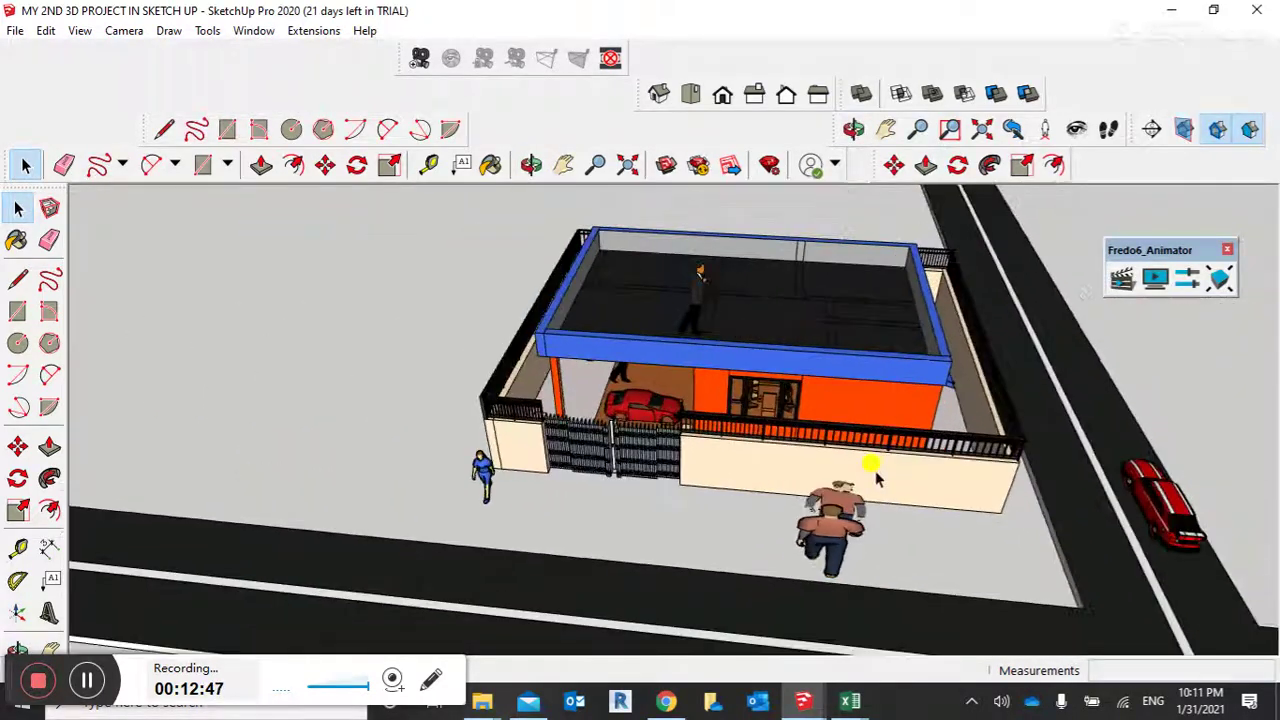
pyautogui.scroll(4, 1170, 510)
pyautogui.scroll(-6, 877, 517)
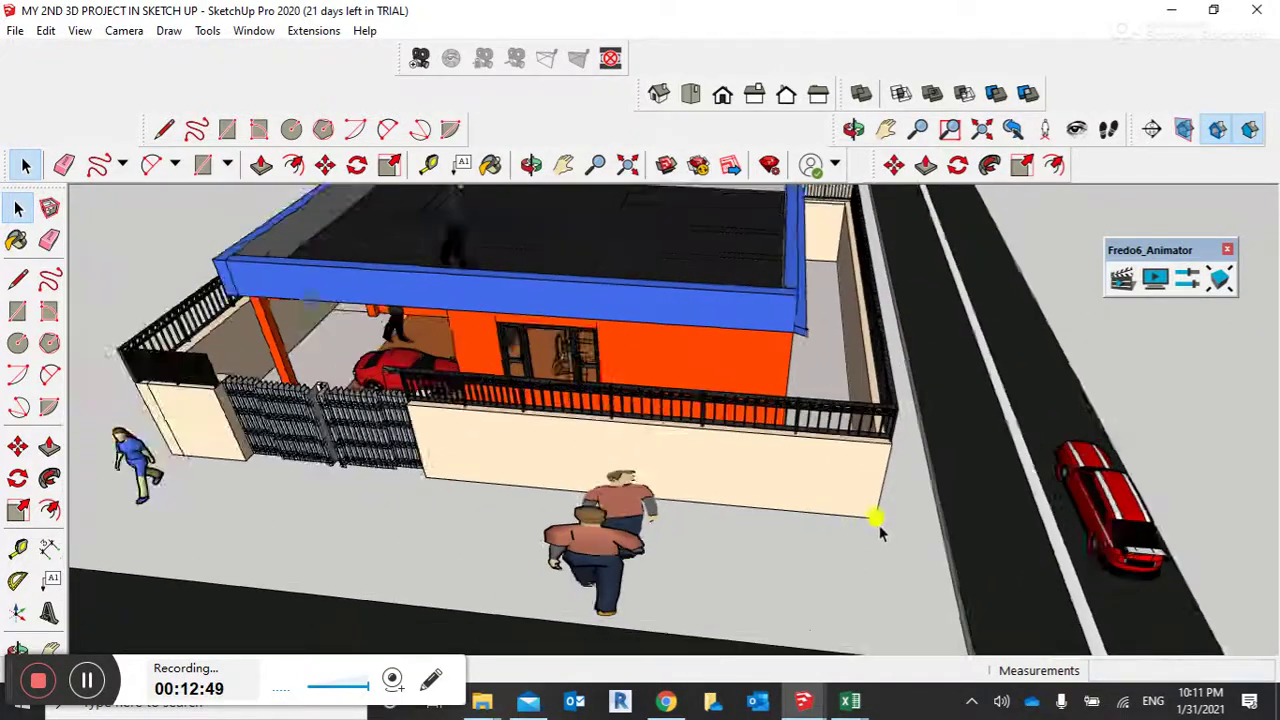
# Examine the red cars on both roads at the junction and the taxi farther along the road from the house.
pyautogui.moveTo(840, 540); pyautogui.dragTo(924, 540, button='middle')
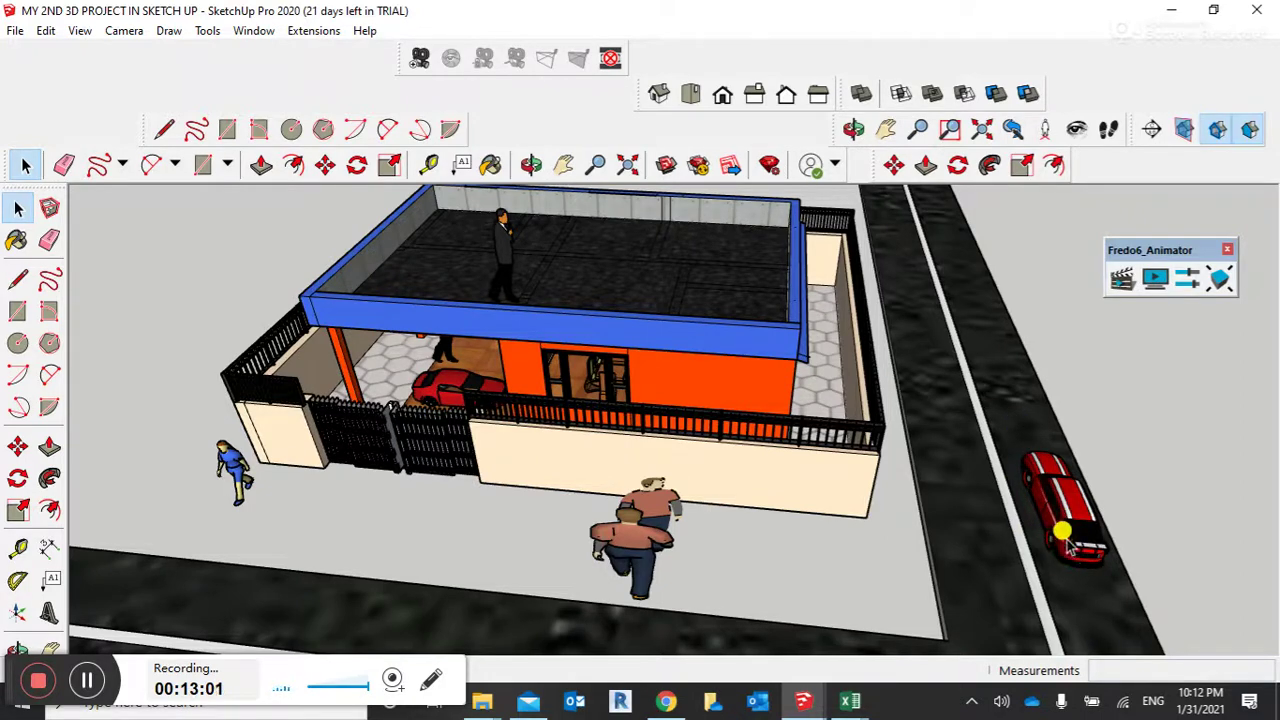
pyautogui.scroll(-3, 1040, 440)
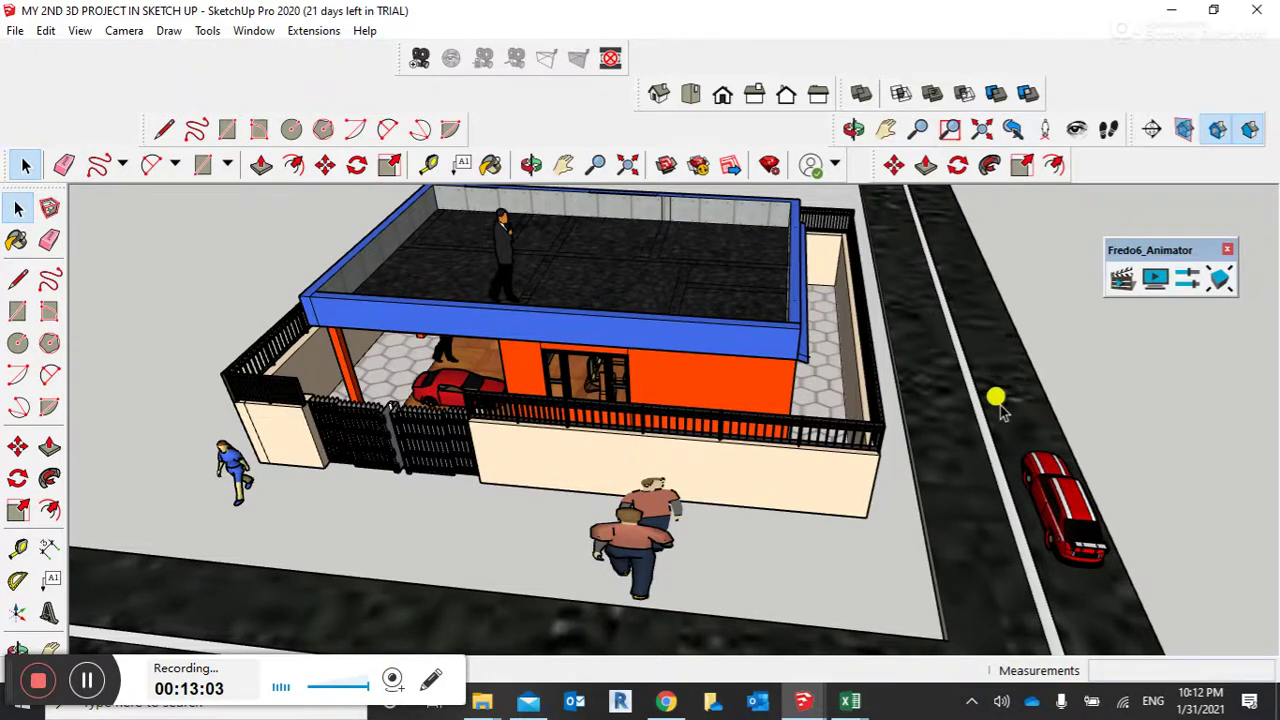
pyautogui.scroll(3, 918, 560)
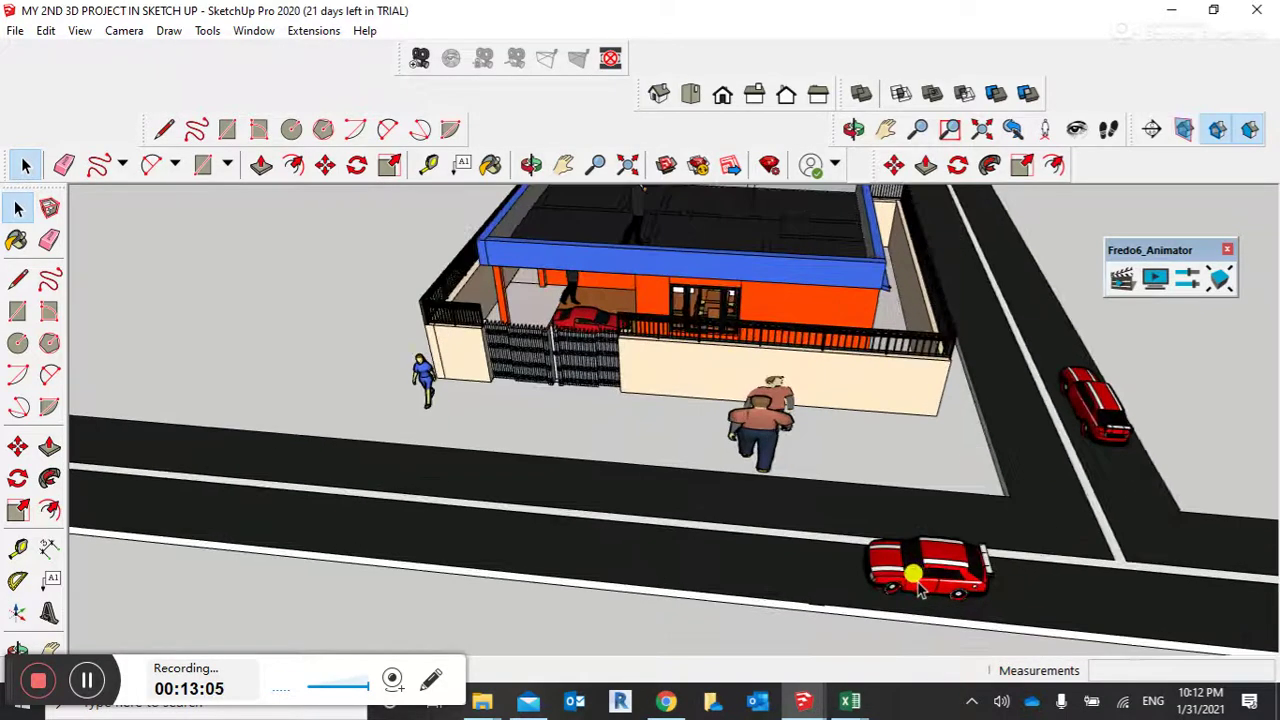
pyautogui.scroll(-2, 143, 525)
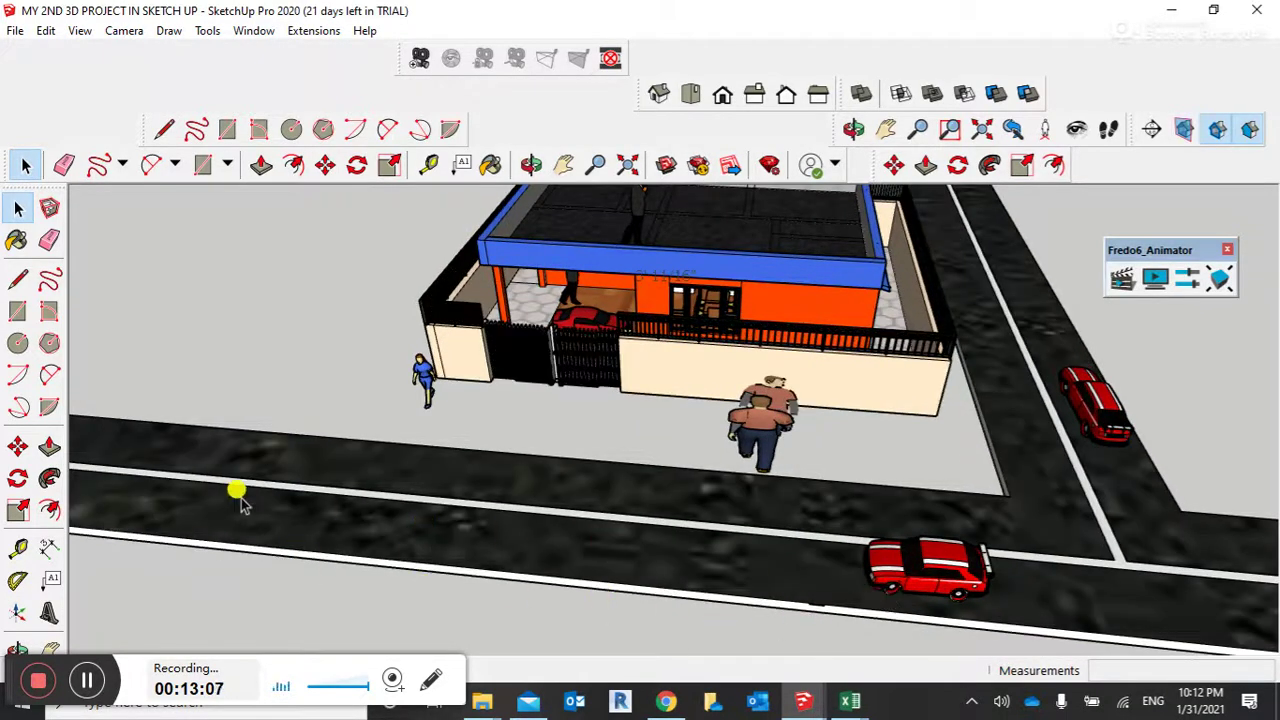
pyautogui.scroll(2, 300, 505)
pyautogui.scroll(-6, 380, 515)
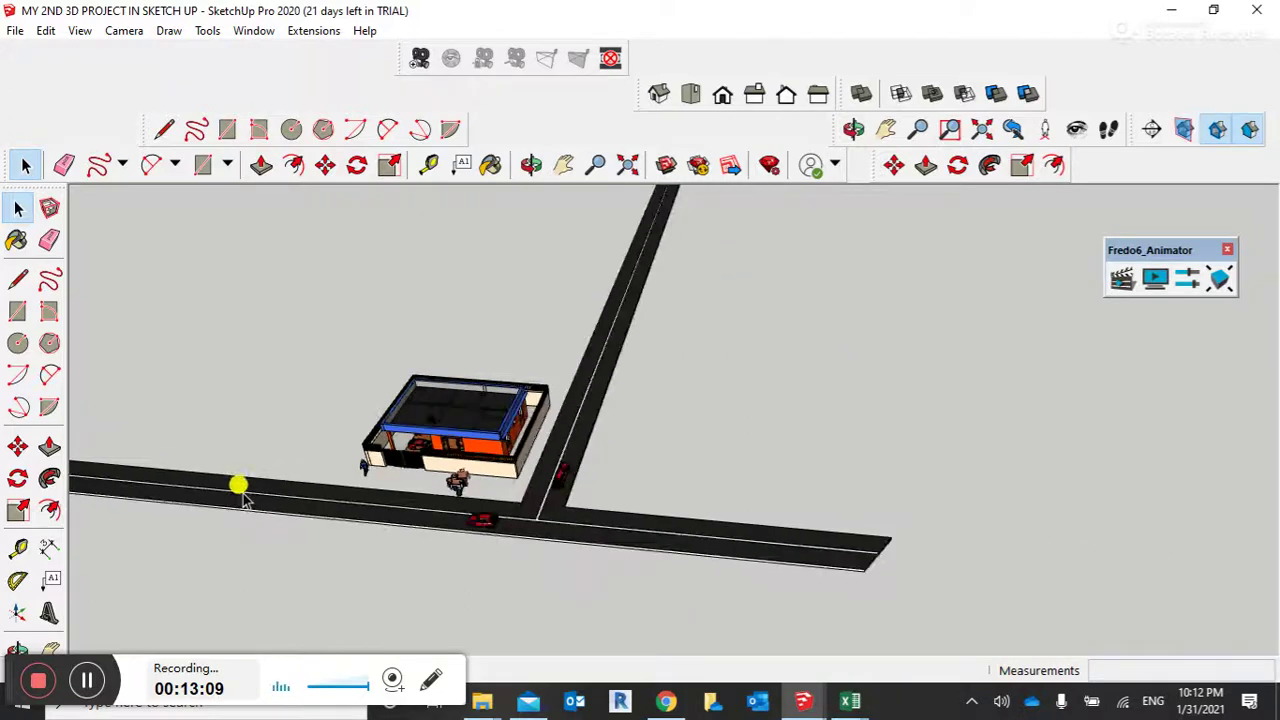
pyautogui.moveTo(220, 534); pyautogui.dragTo(277, 463, button='middle')
pyautogui.scroll(3, 280, 470)
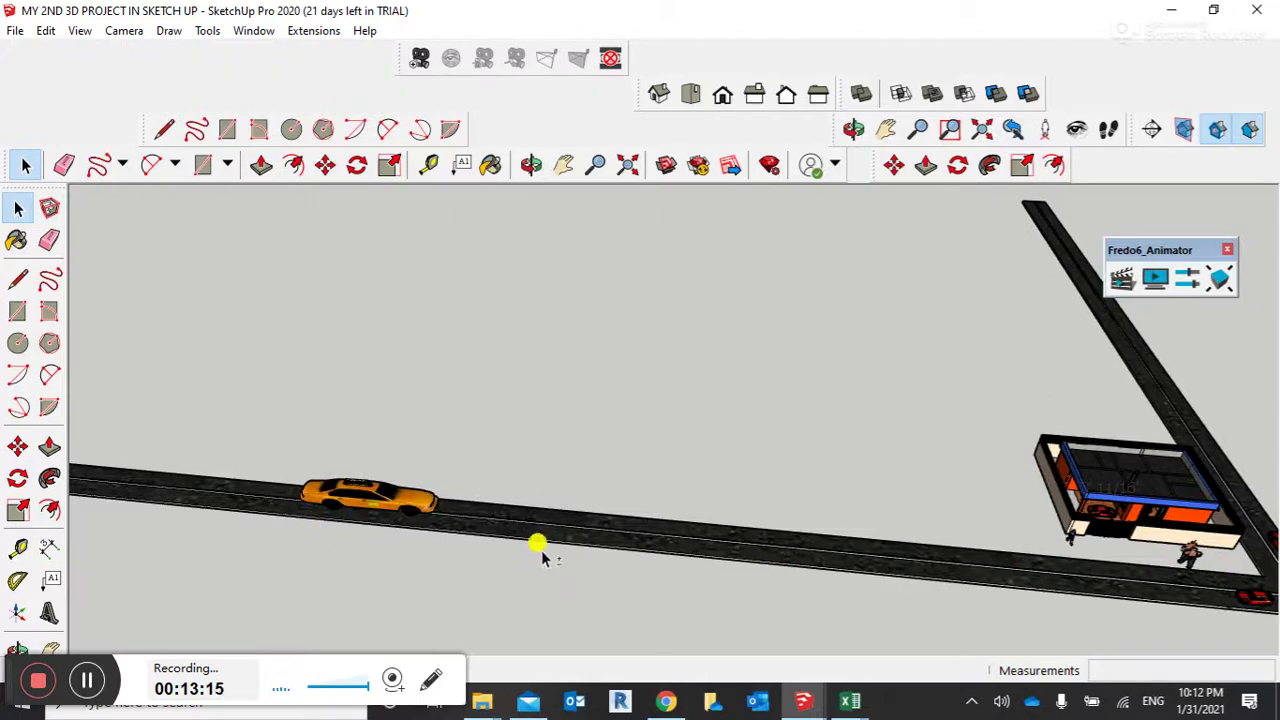
pyautogui.scroll(2, 677, 574)
pyautogui.moveTo(677, 574); pyautogui.dragTo(651, 543, button='middle')
pyautogui.scroll(3, 903, 497)
pyautogui.scroll(2, 903, 497)
pyautogui.scroll(2, 737, 583)
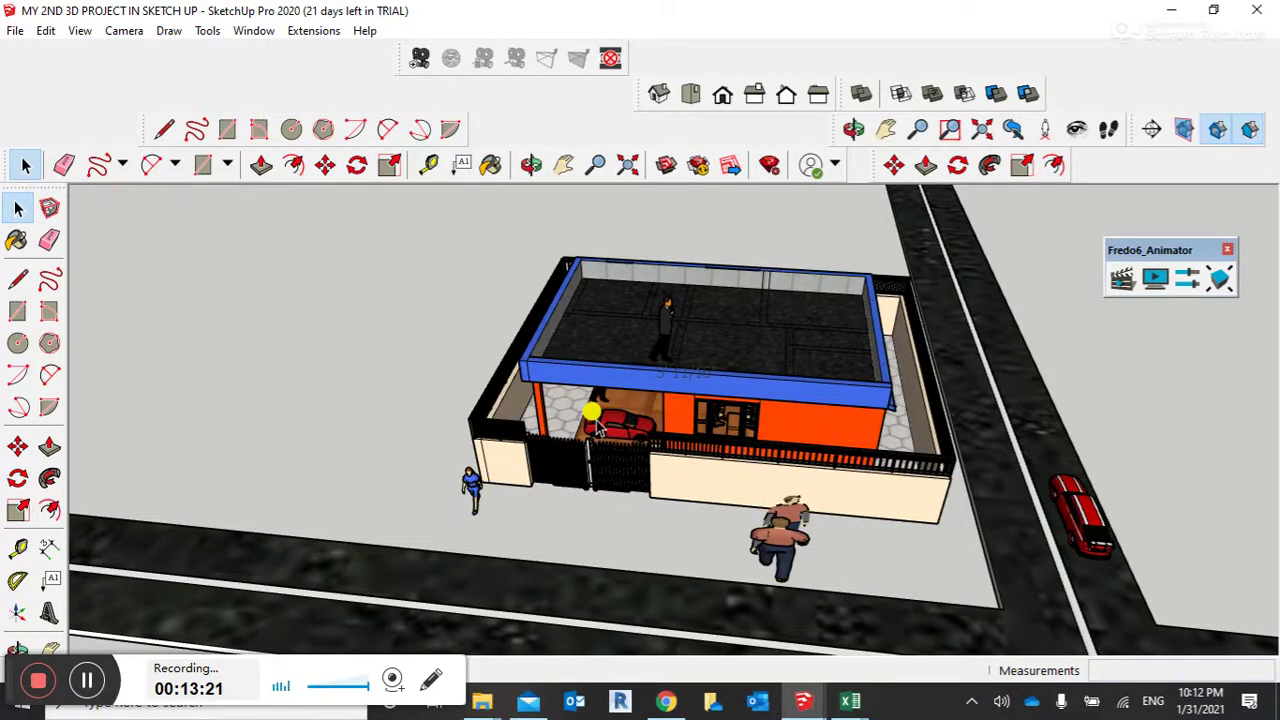
# Review the portico, roof parapet, side wall and boundary wall of the house from the front and the junction side.
pyautogui.scroll(4, 589, 409)
pyautogui.moveTo(534, 394)
pyautogui.mouseDown(button='middle')
pyautogui.moveTo(580, 277)
pyautogui.moveTo(598, 390)
pyautogui.mouseUp(button='middle')
pyautogui.scroll(4, 606, 297)
pyautogui.scroll(-10, 600, 392)
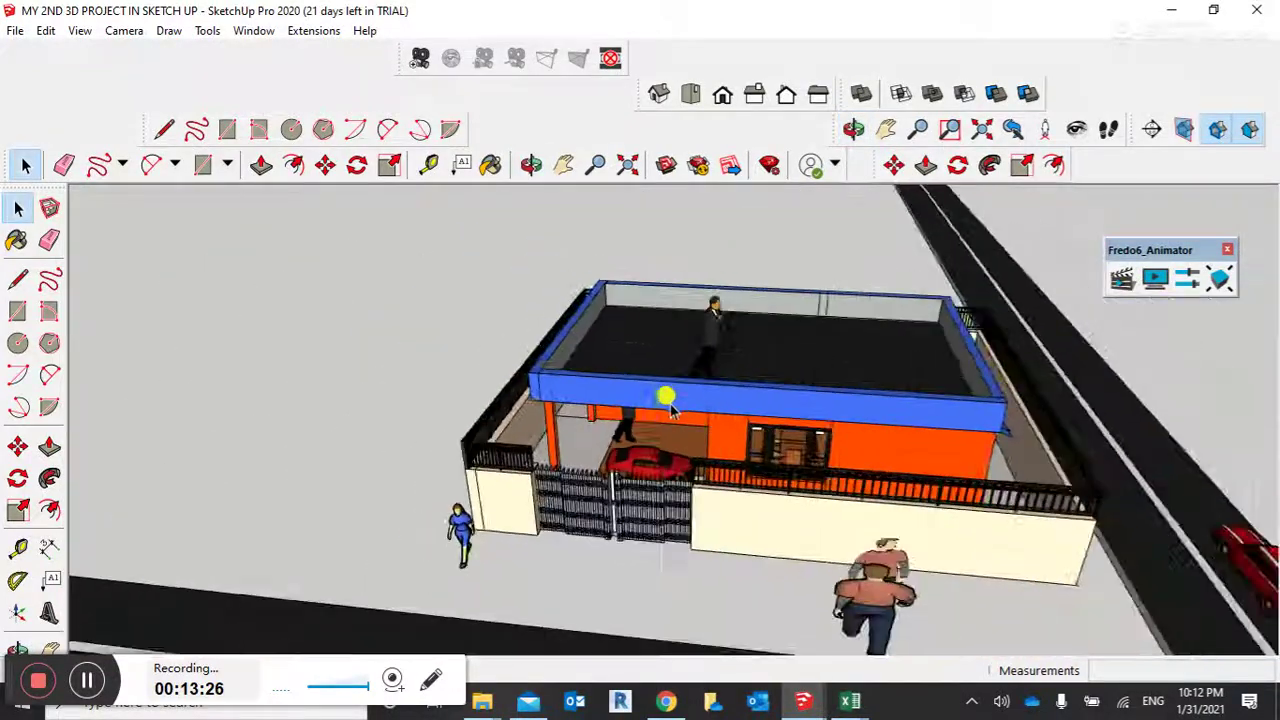
pyautogui.moveTo(670, 410); pyautogui.dragTo(971, 500, button='middle')
pyautogui.scroll(-3, 929, 480)
pyautogui.moveTo(1160, 434); pyautogui.dragTo(940, 440, button='middle')
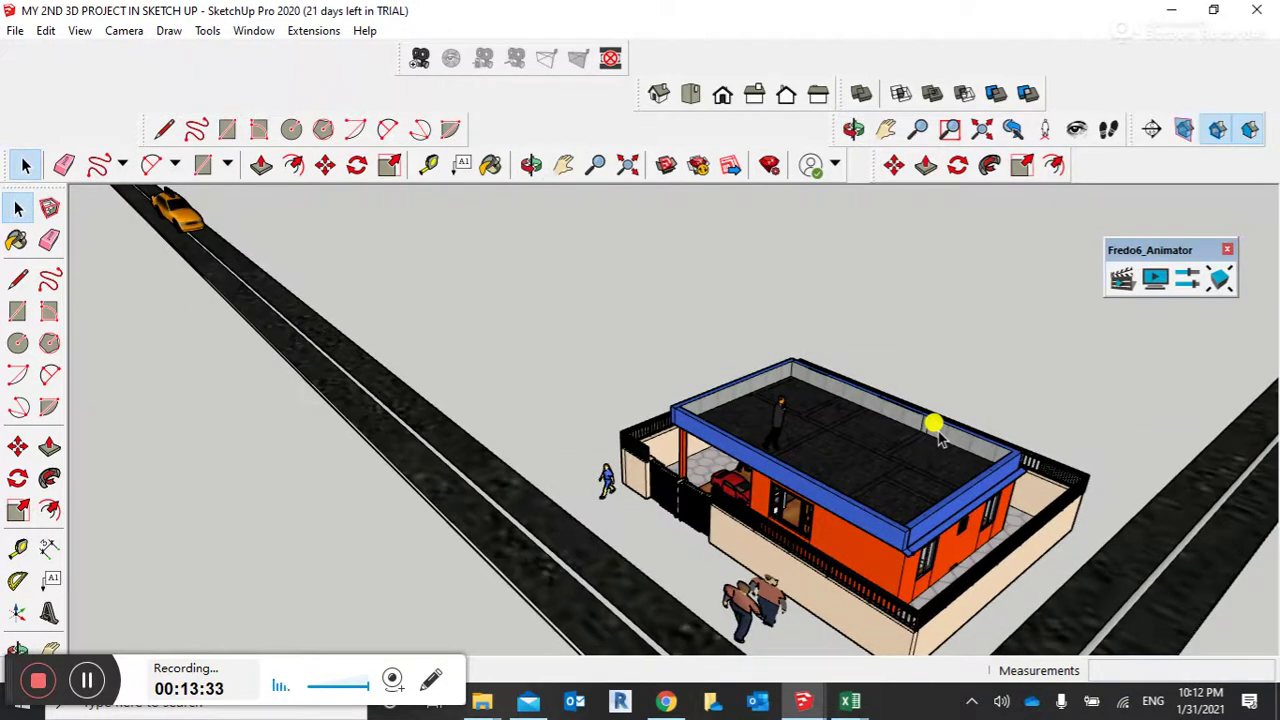
pyautogui.scroll(-3, 940, 440)
pyautogui.moveTo(1140, 580); pyautogui.dragTo(915, 610, button='middle')
pyautogui.scroll(3, 930, 620)
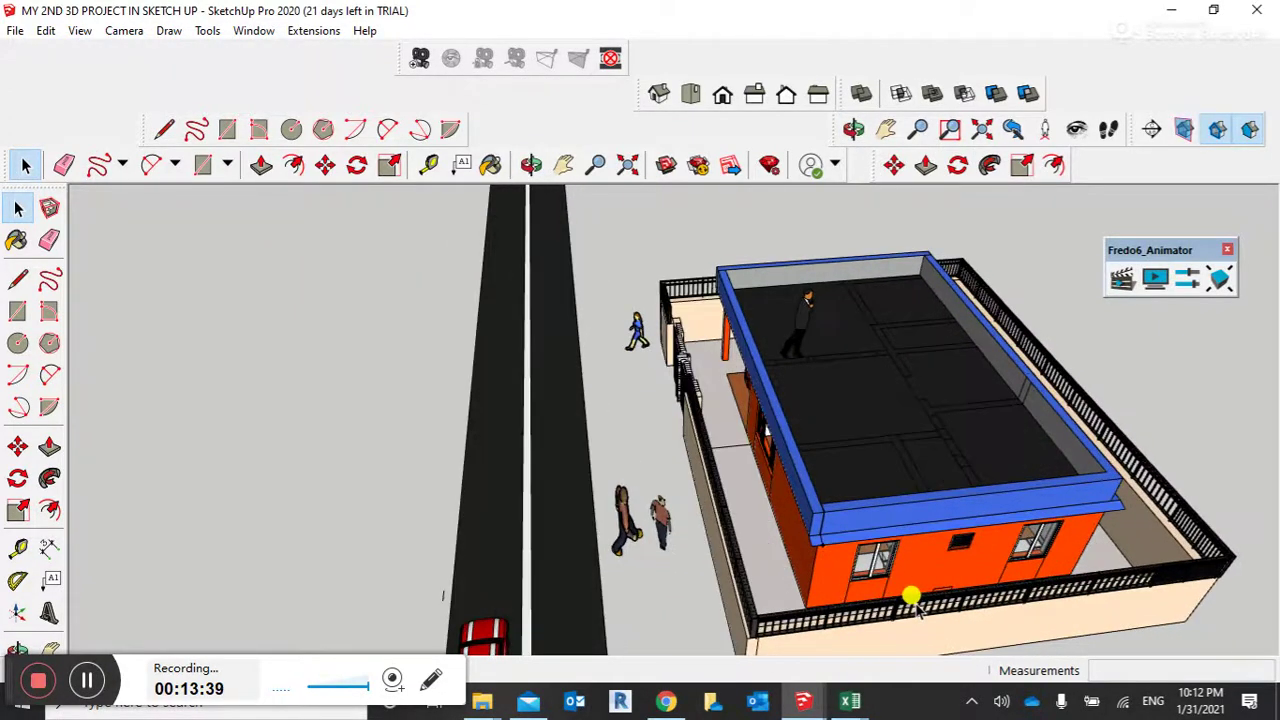
pyautogui.scroll(-3, 826, 514)
pyautogui.moveTo(826, 514); pyautogui.dragTo(830, 495, button='middle')
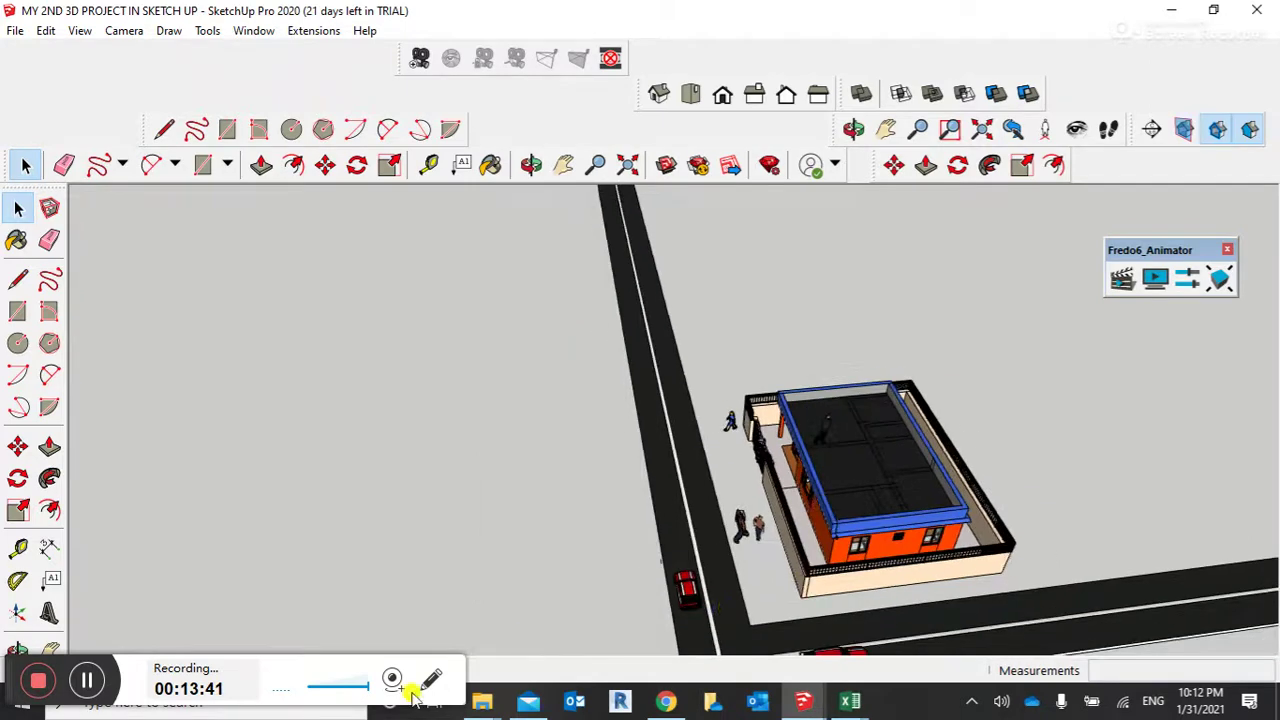